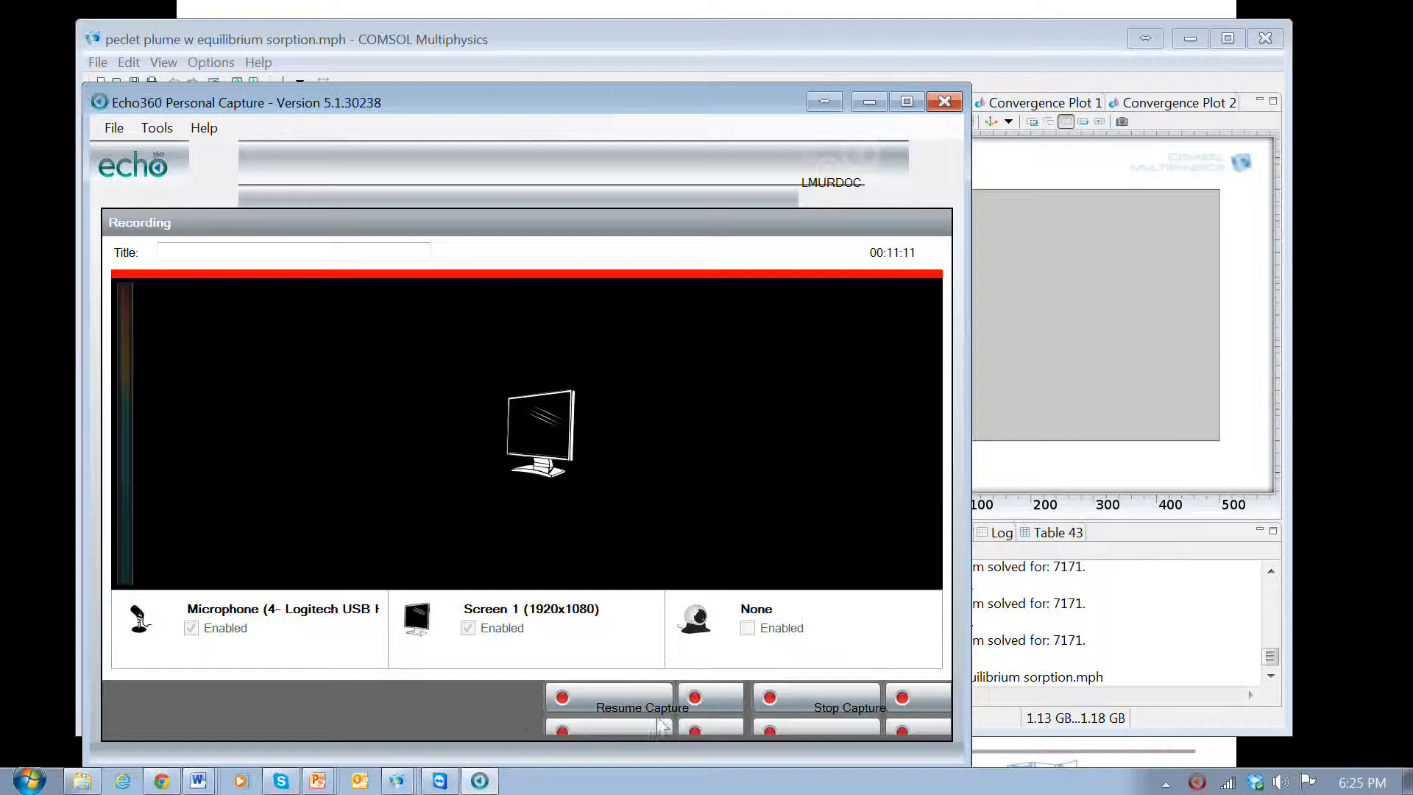
pyautogui.click(642, 707)
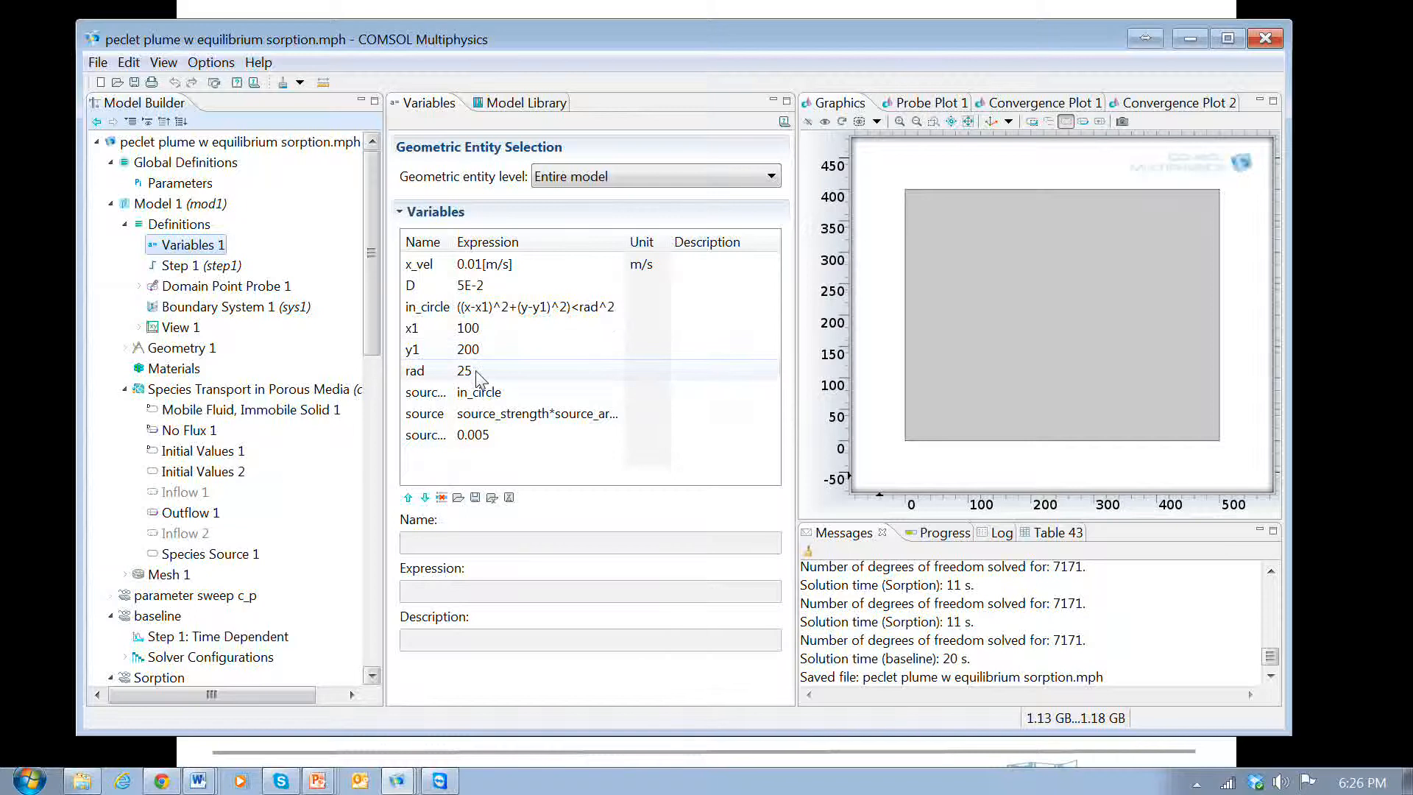
# - Widen the Name and Expression columns of the Variables 1 table and show the definition of the source variable
pyautogui.moveTo(458, 251); pyautogui.dragTo(517, 265)
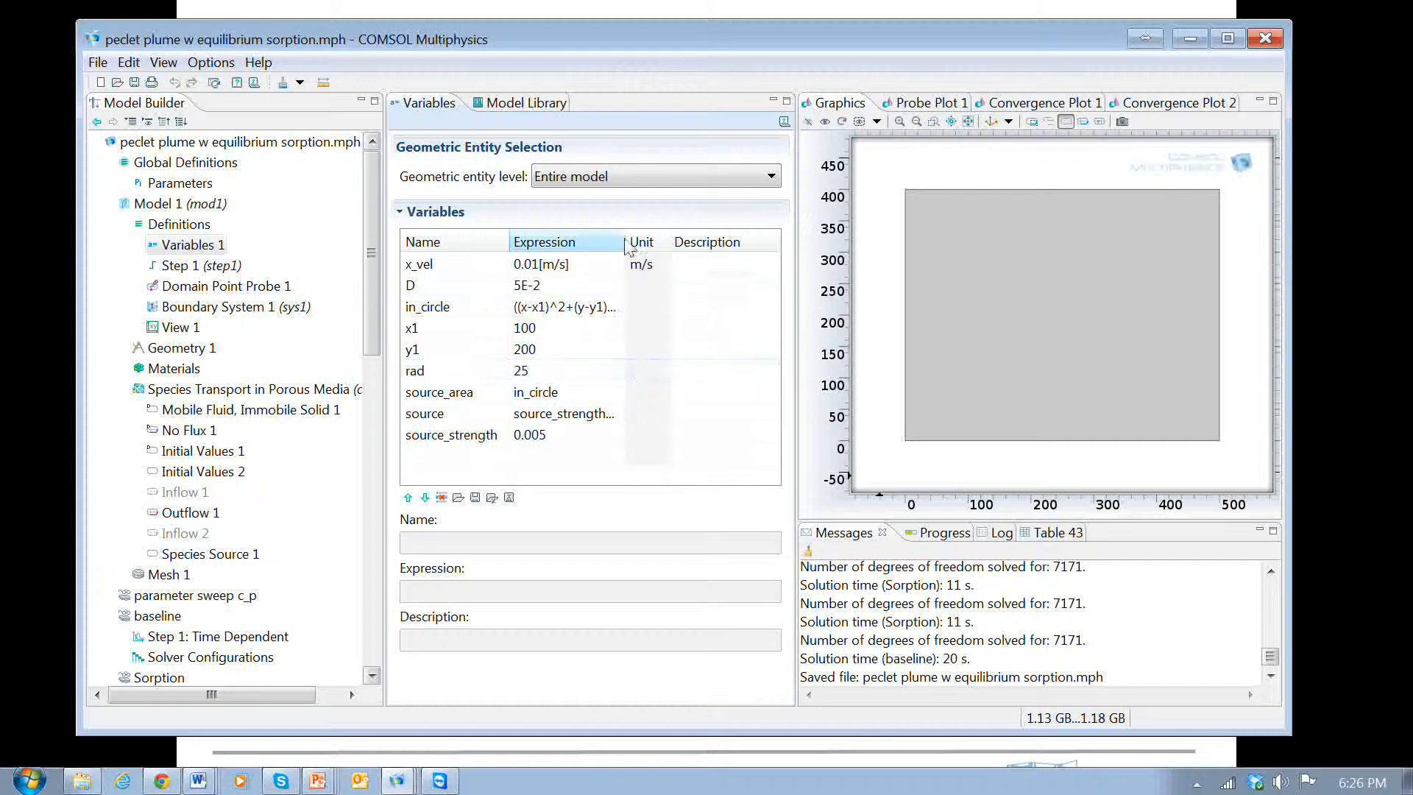
pyautogui.moveTo(624, 242); pyautogui.dragTo(703, 254)
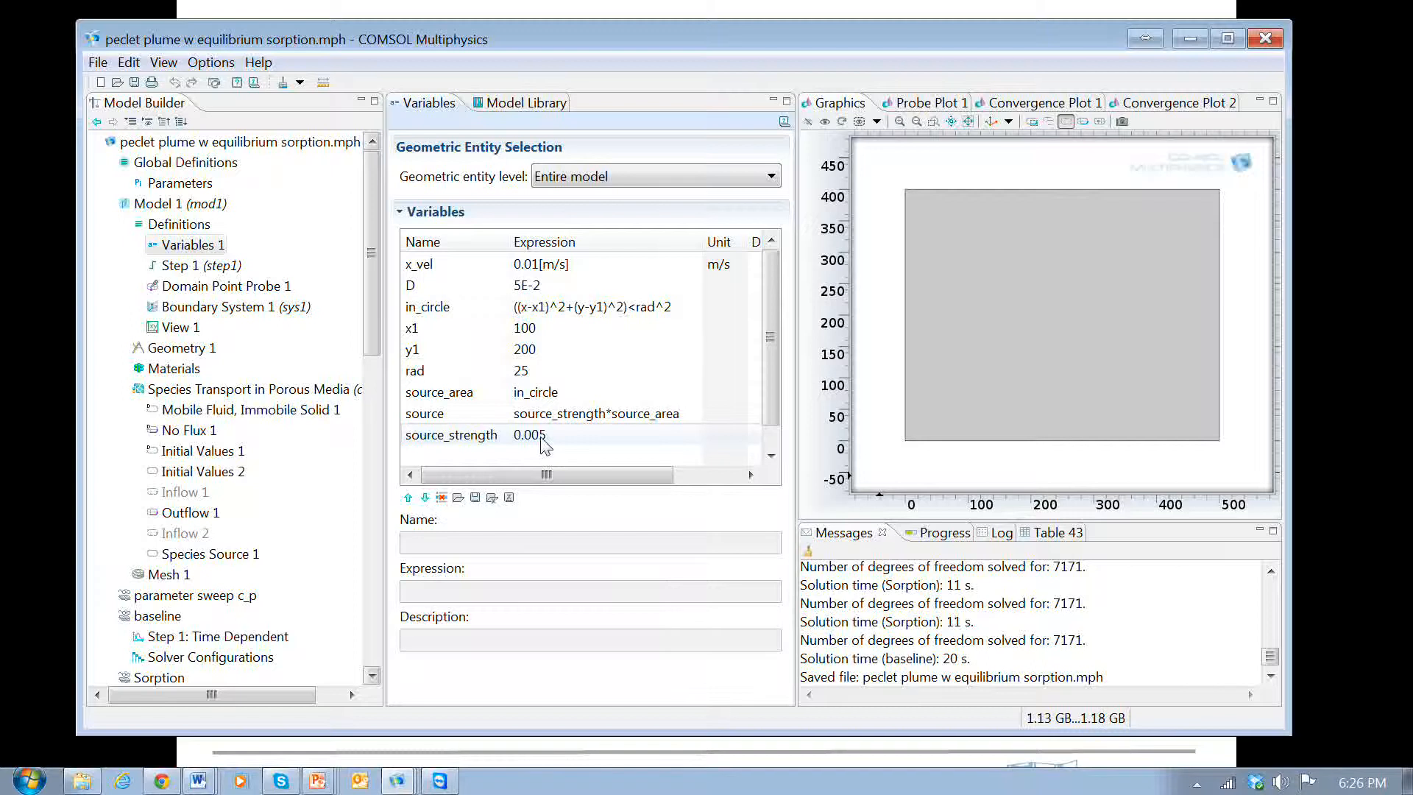
pyautogui.click(459, 417)
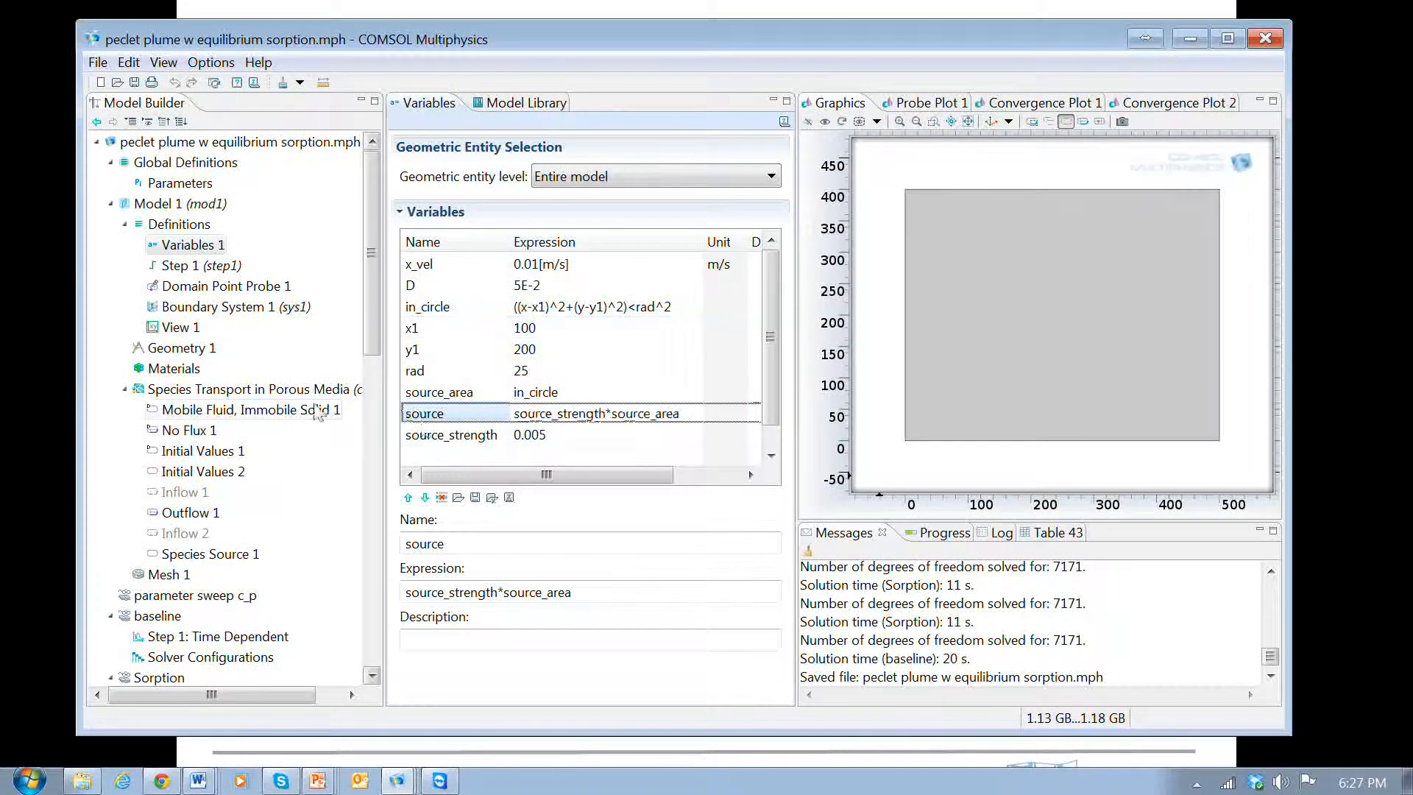
# - Check the Species Source 1 node under Species Transport in Porous Media, down to its source term expression
pyautogui.click(281, 397)
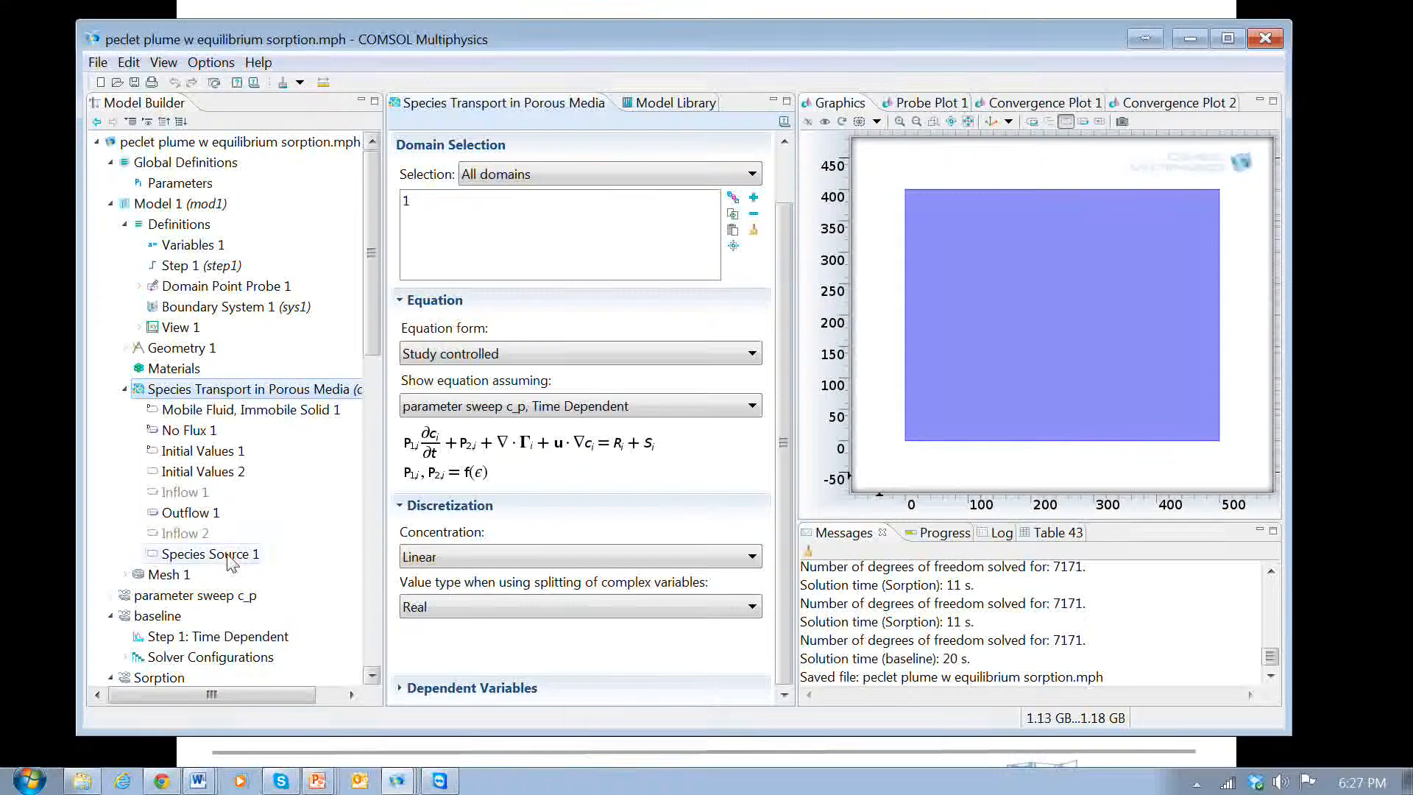
pyautogui.rightClick(243, 394)
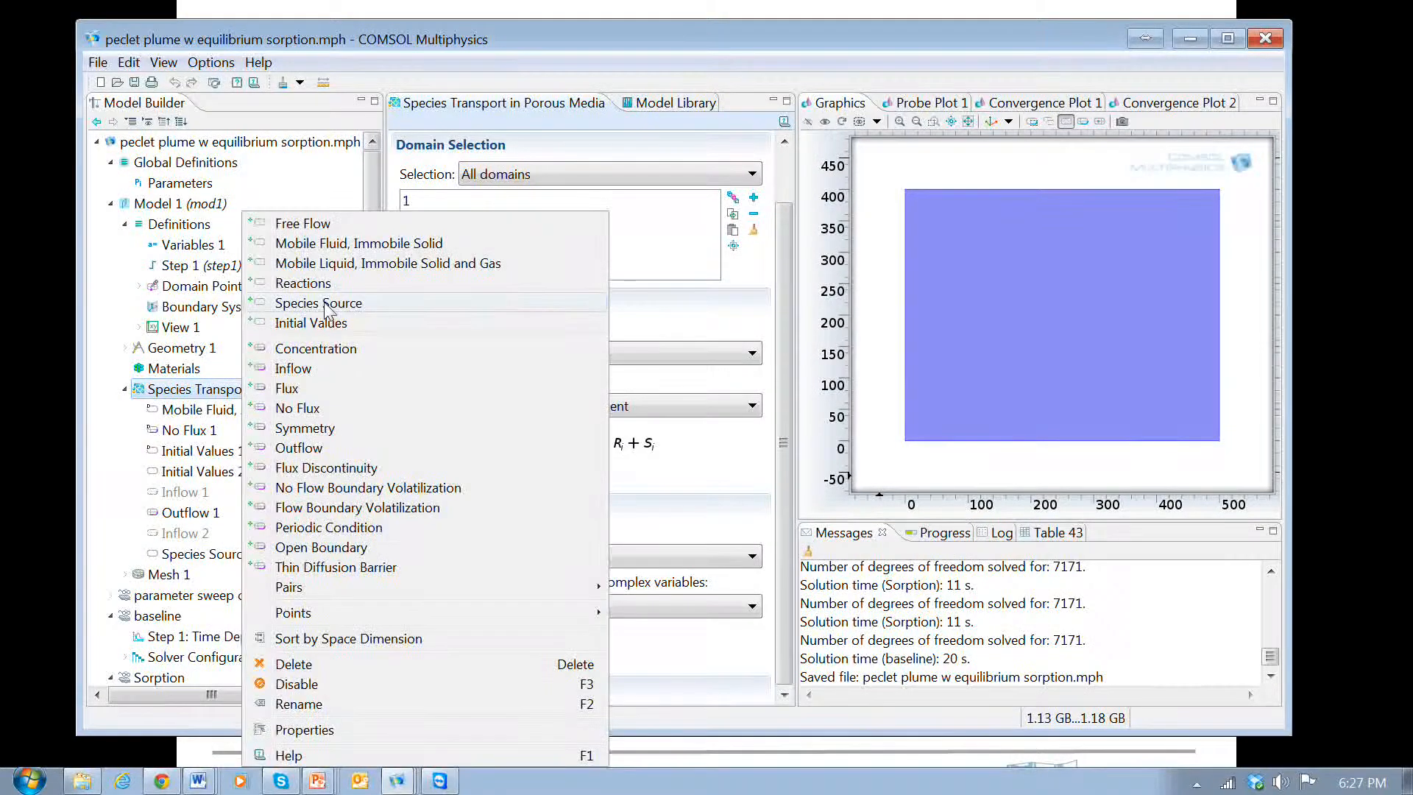
pyautogui.click(197, 391)
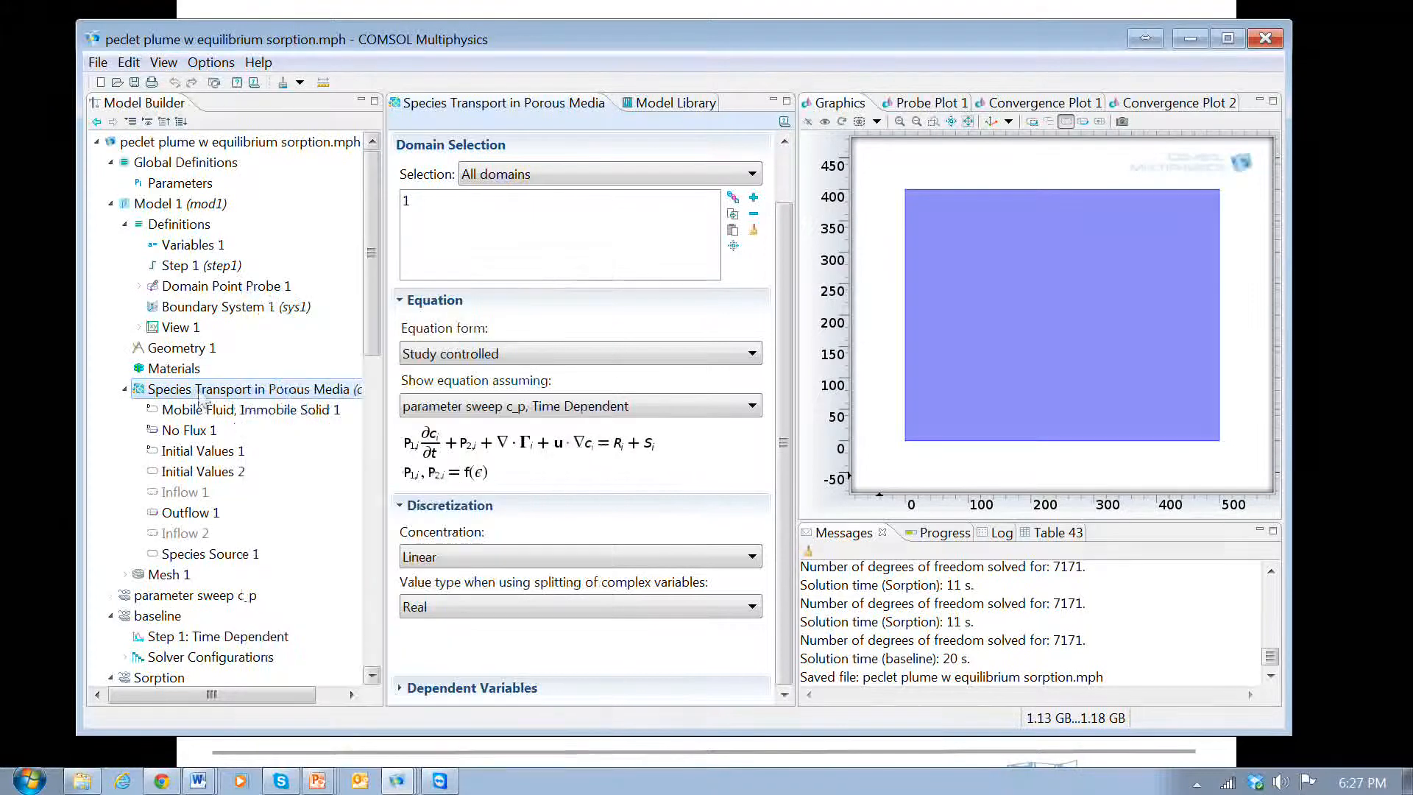
pyautogui.click(207, 556)
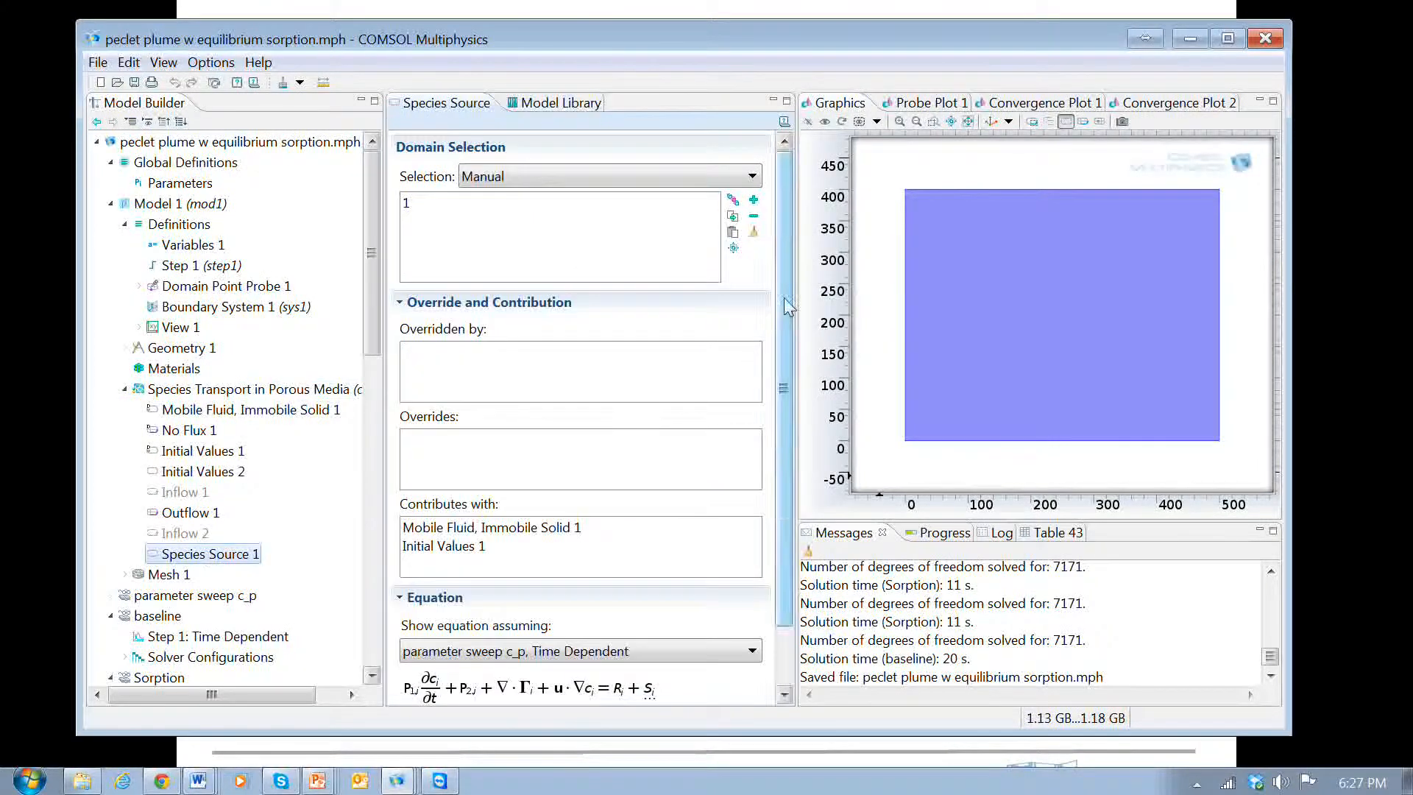
pyautogui.moveTo(784, 309); pyautogui.dragTo(784, 366)
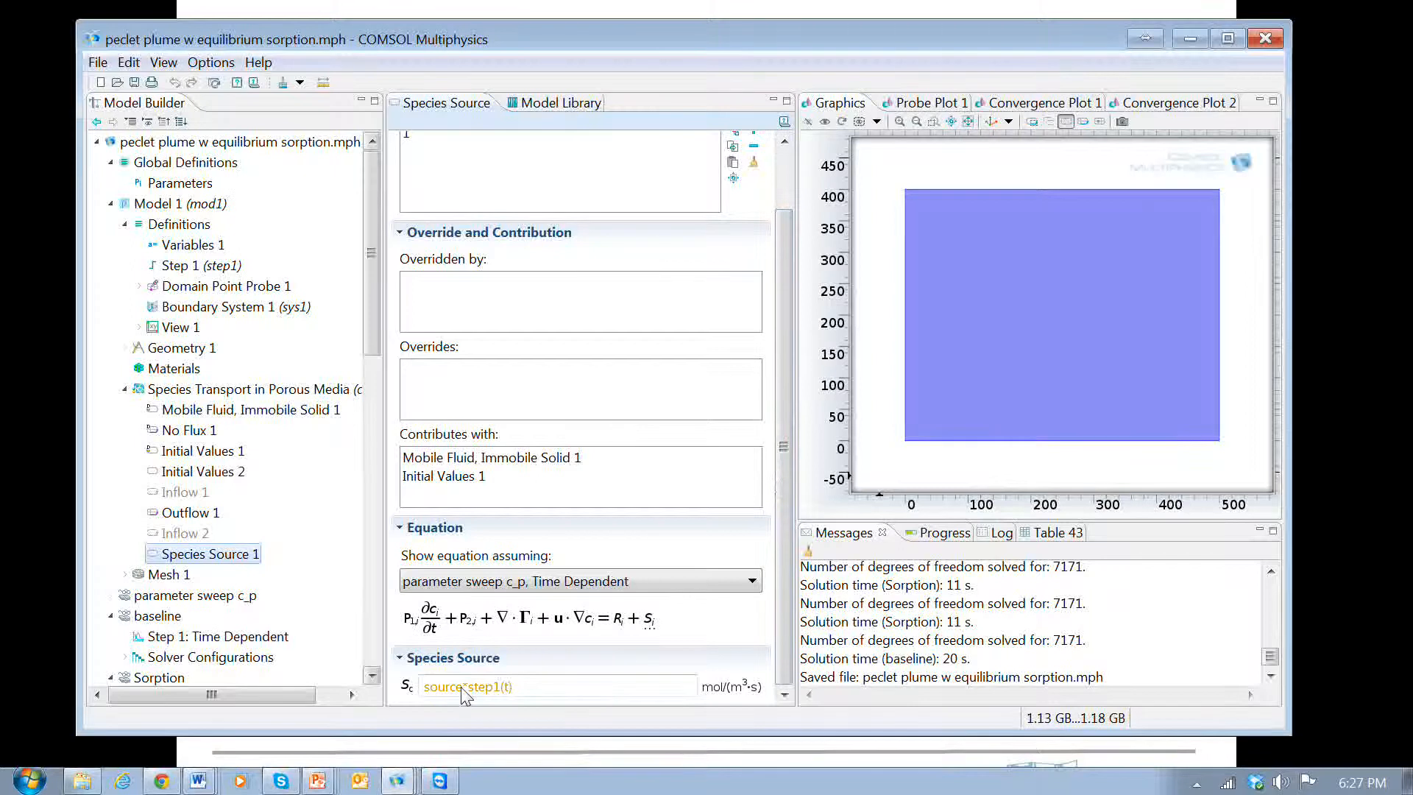
pyautogui.click(526, 690)
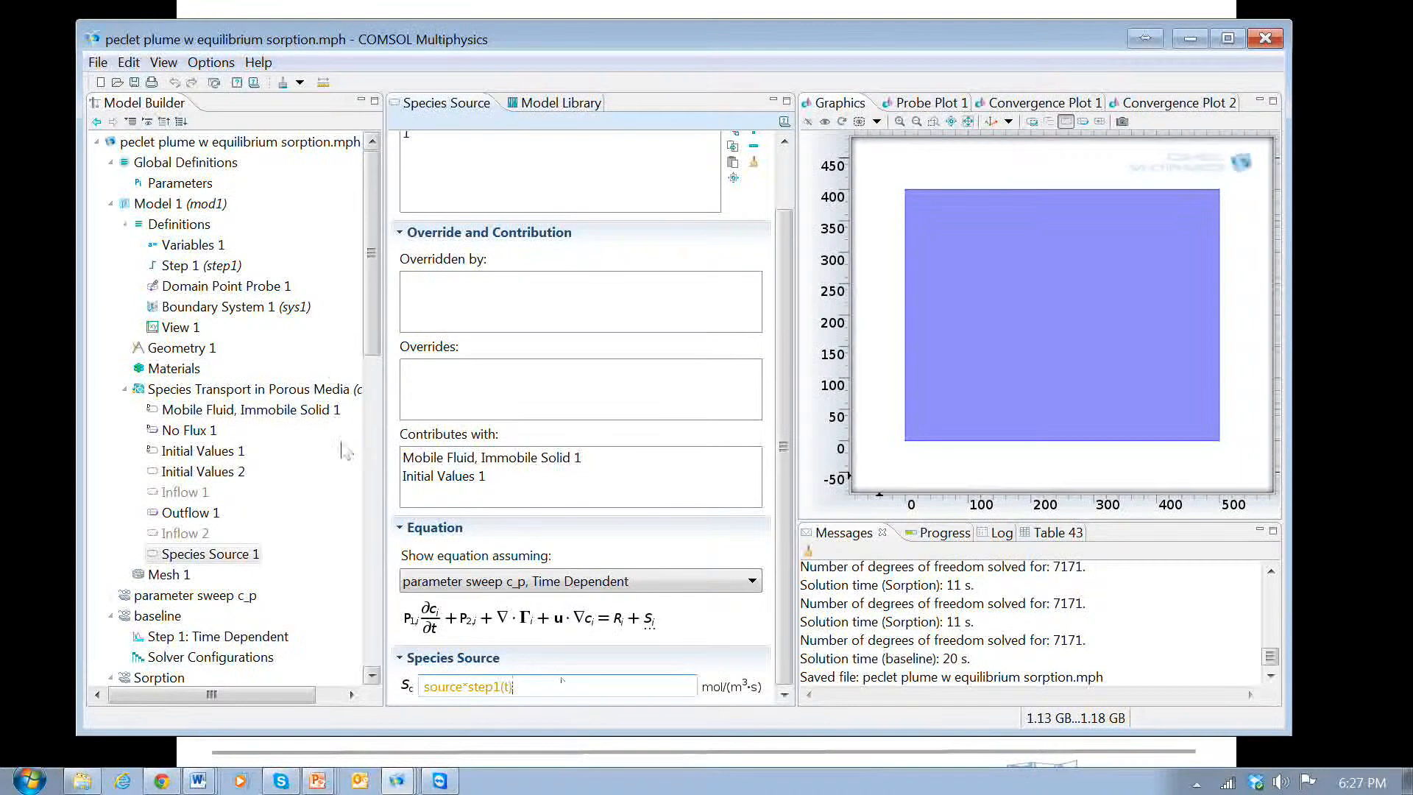
# - Check the location of the Step 1 function, and compare it with the Species Source 1 expression and the Variables 1 definitions
pyautogui.click(192, 266)
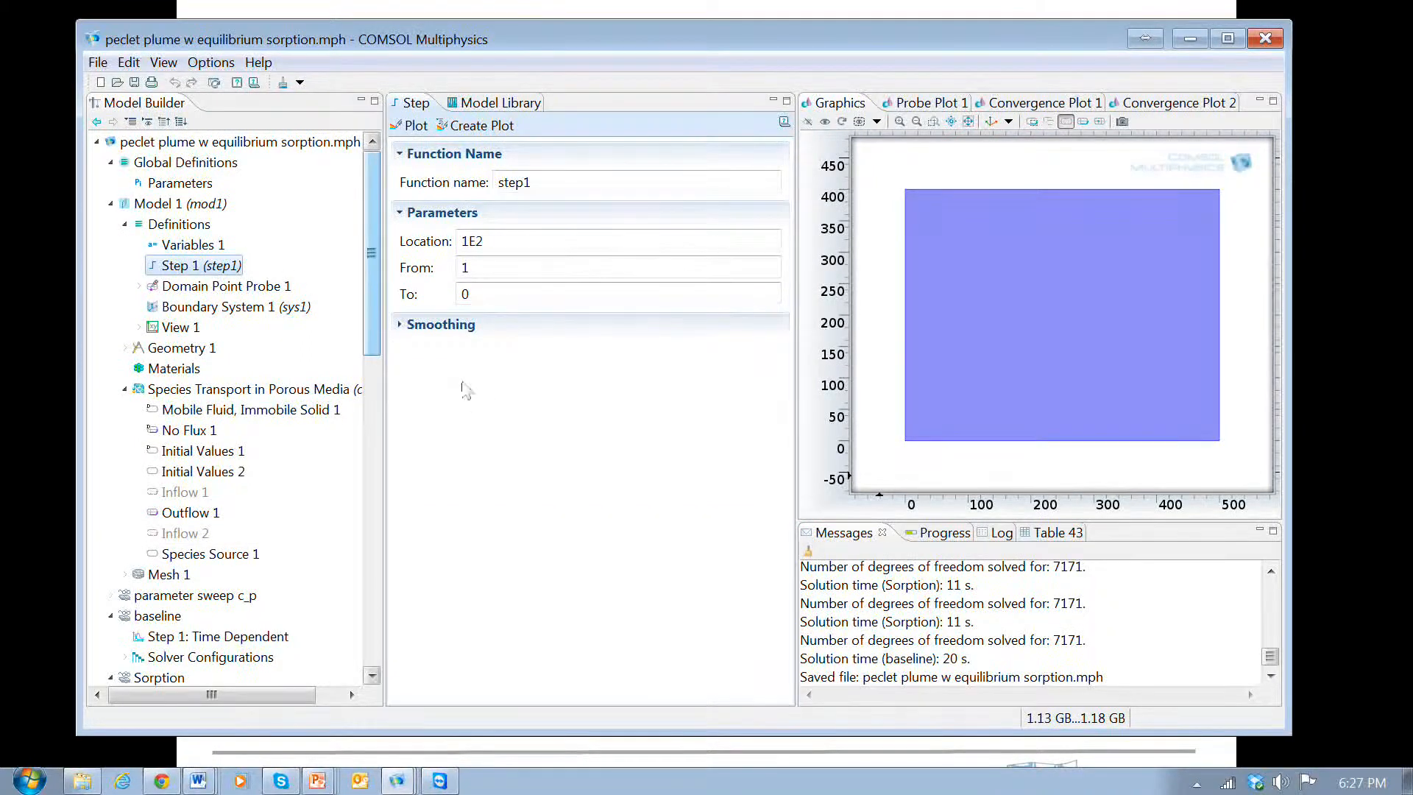
pyautogui.doubleClick(471, 241)
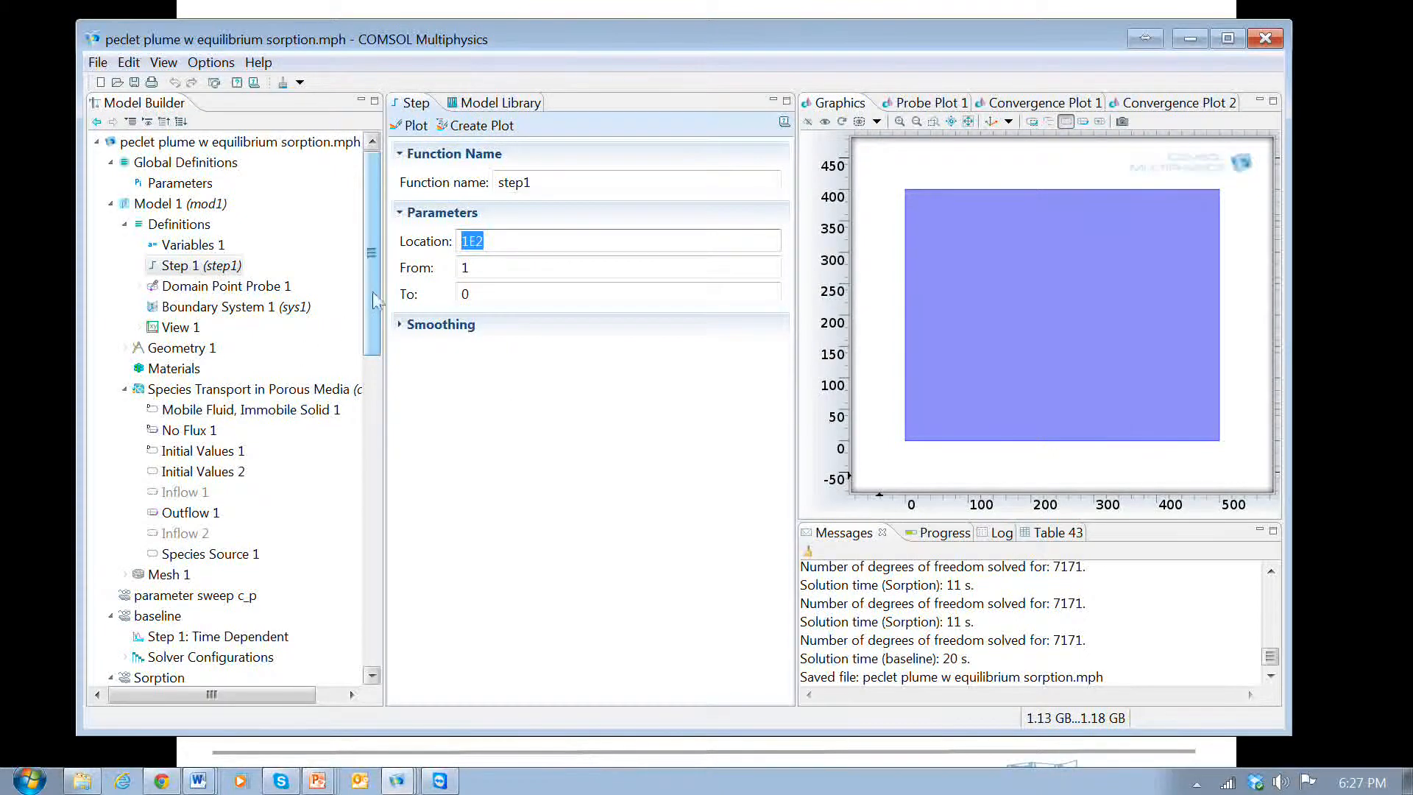
pyautogui.click(210, 554)
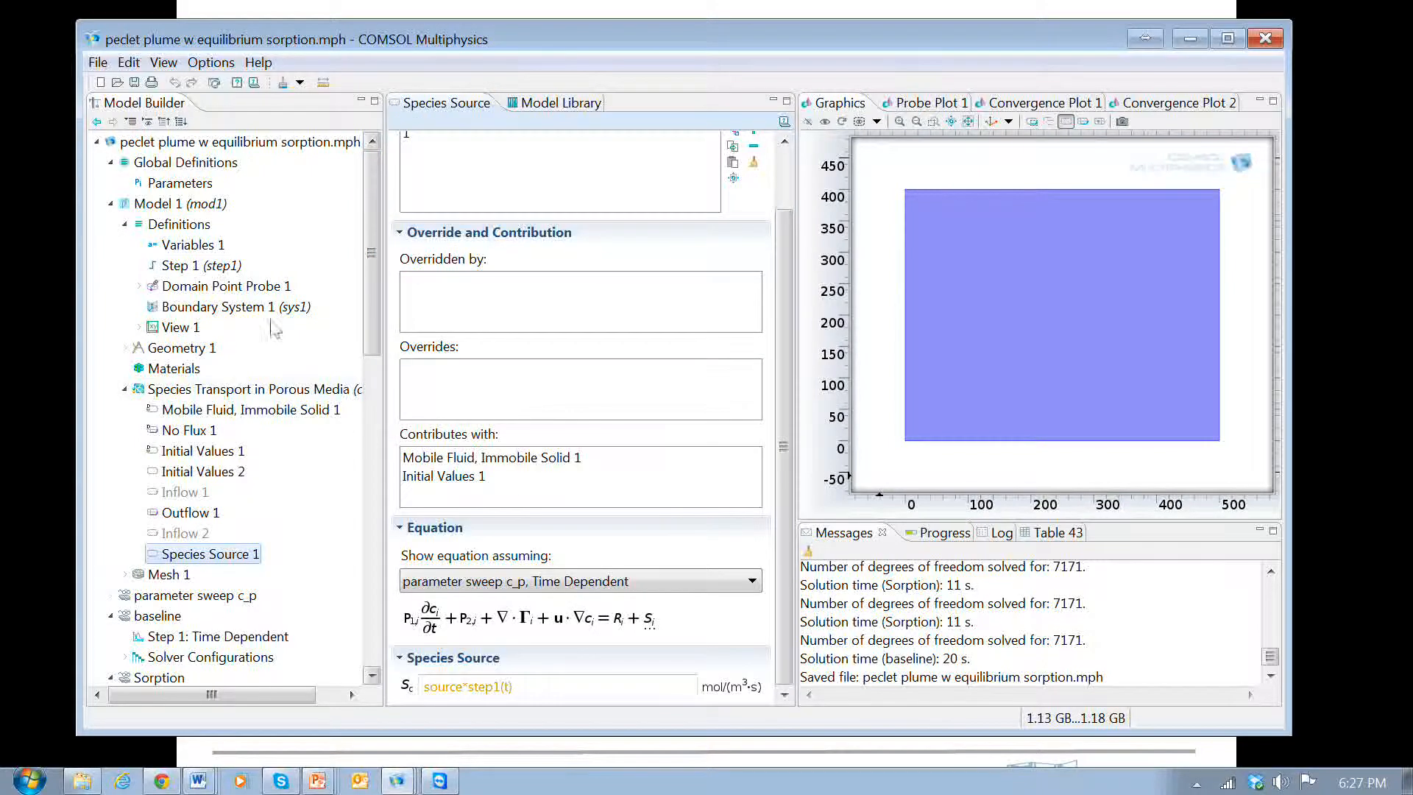
pyautogui.click(179, 247)
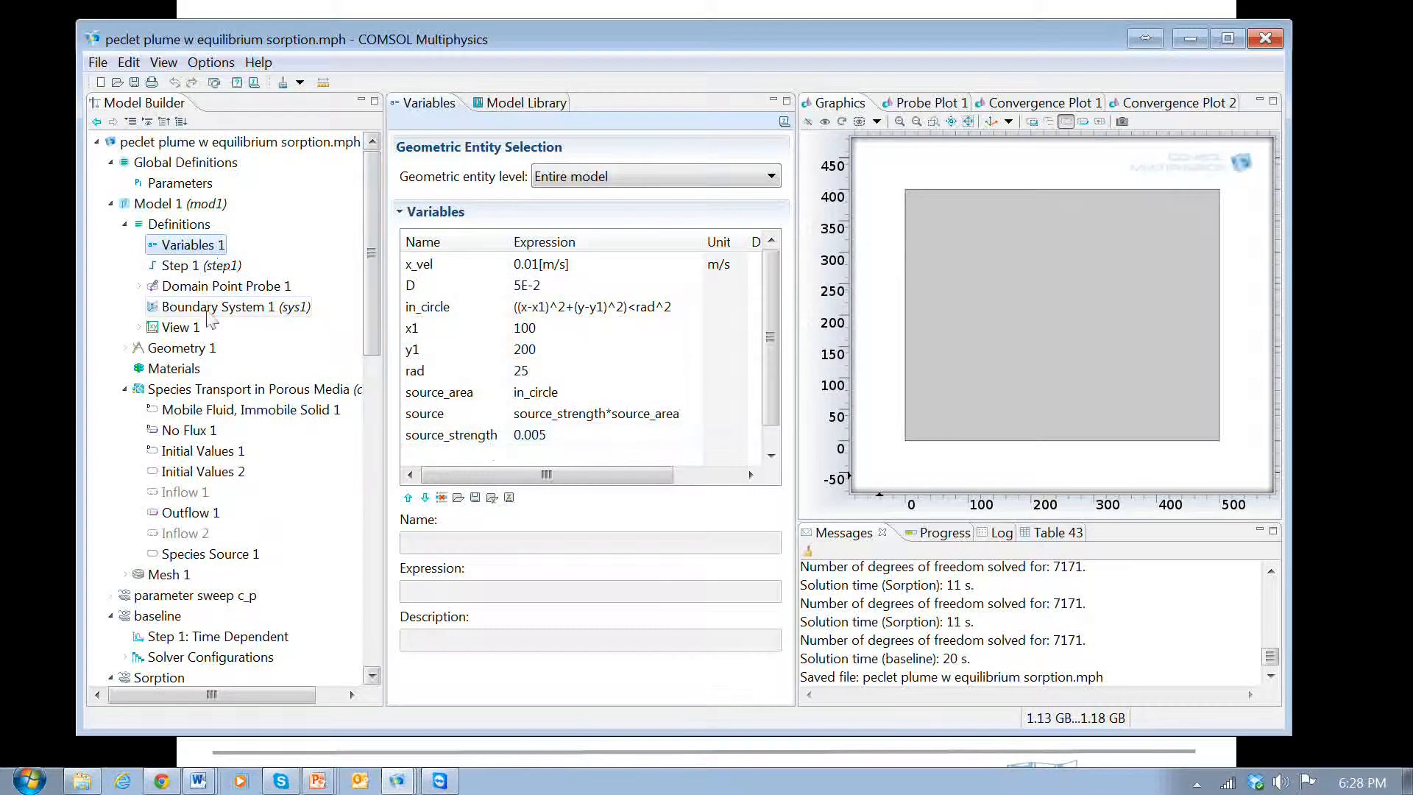
# - Expand Geometry 1 and inspect the size and position of Rectangle 1
pyautogui.click(177, 347)
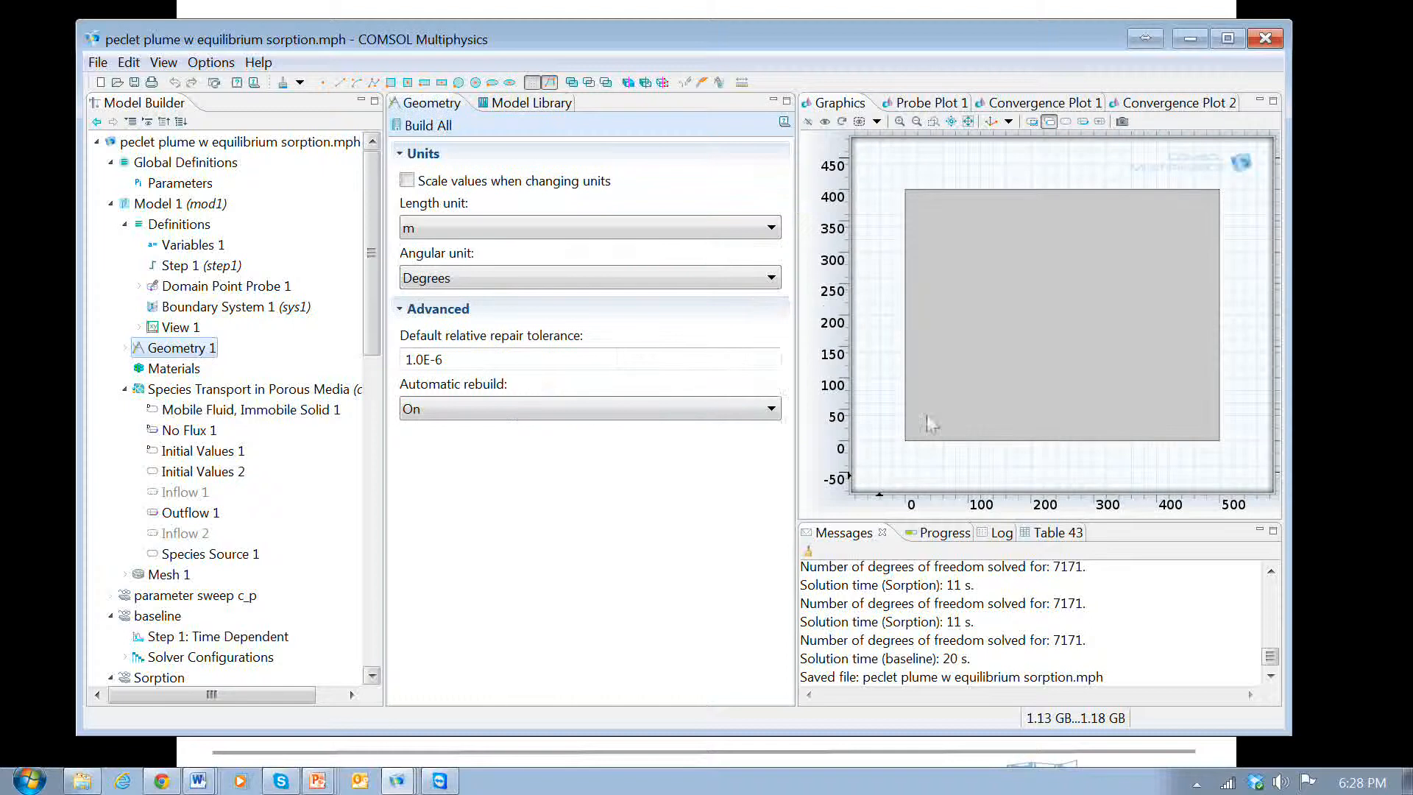
pyautogui.click(124, 347)
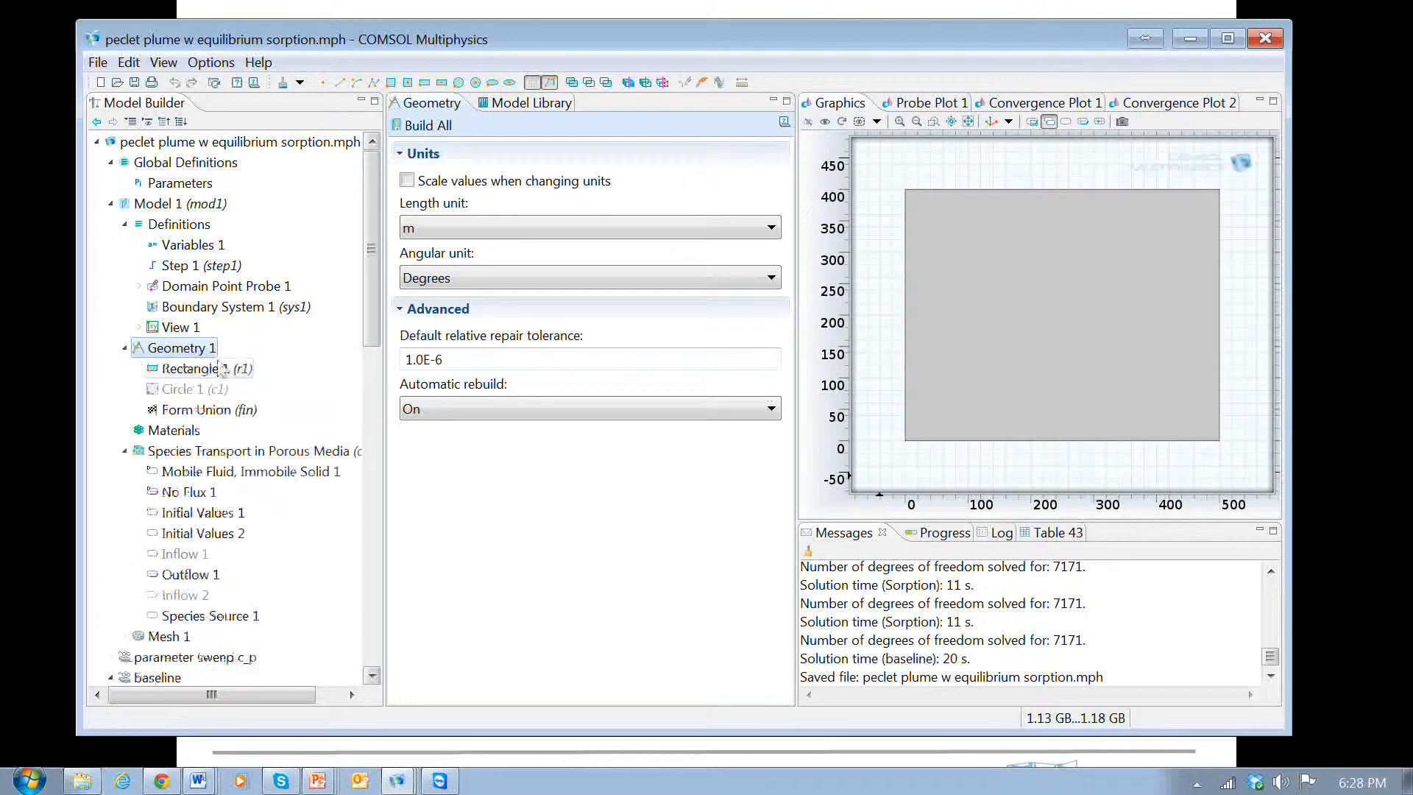
pyautogui.click(213, 368)
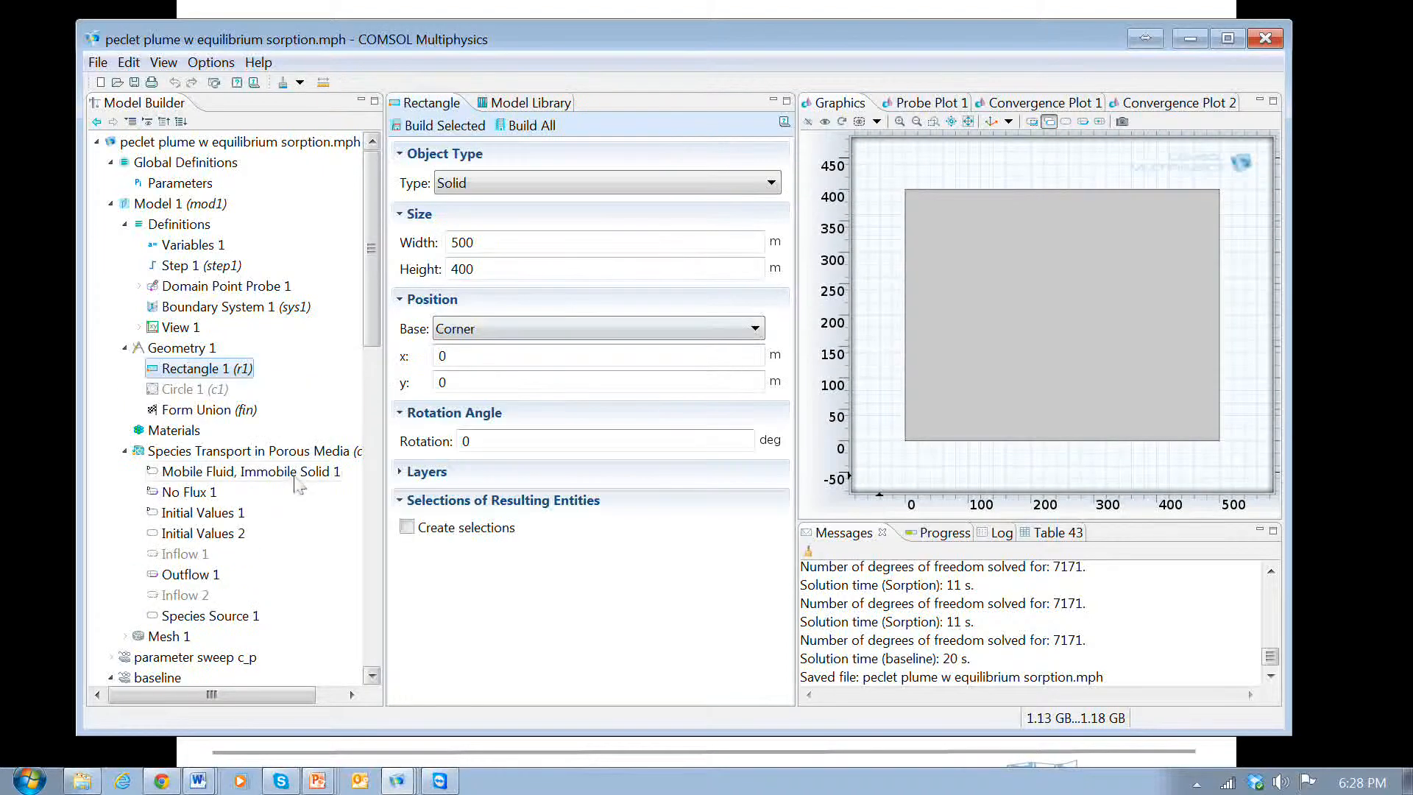
# - Widen the model tree and examine the equations, velocity field and porous medium settings of Mobile Fluid, Immobile Solid 1
pyautogui.click(235, 452)
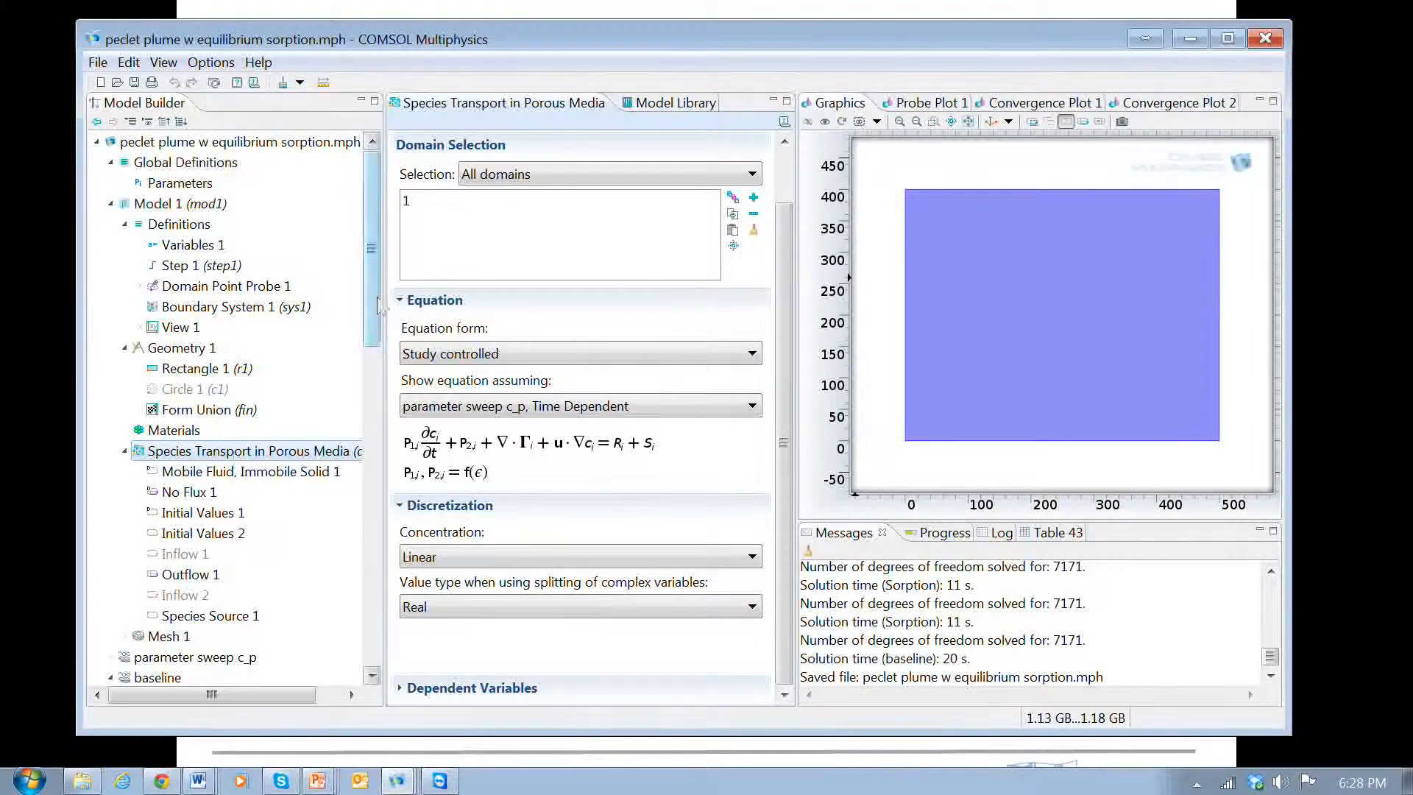
pyautogui.moveTo(374, 318); pyautogui.dragTo(464, 368)
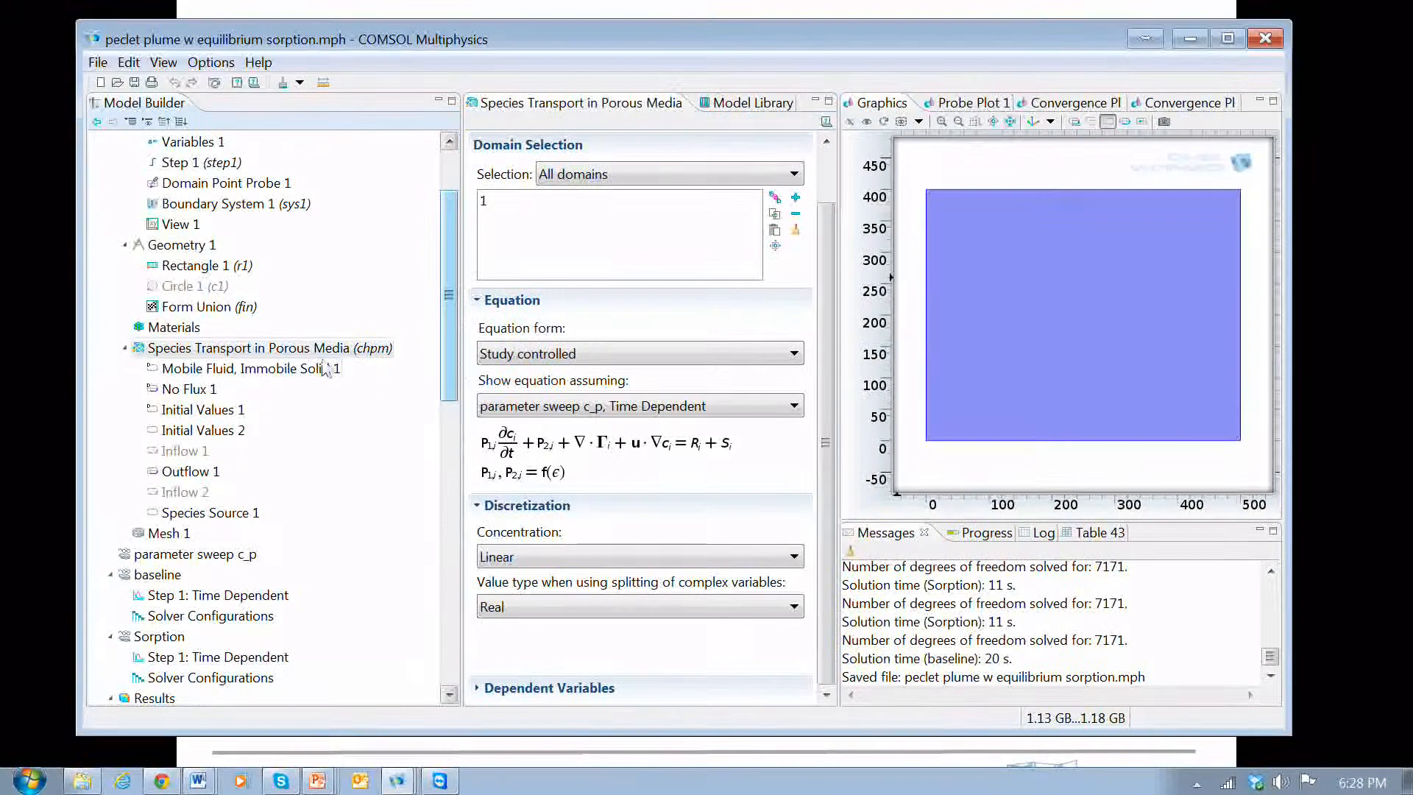
pyautogui.click(300, 373)
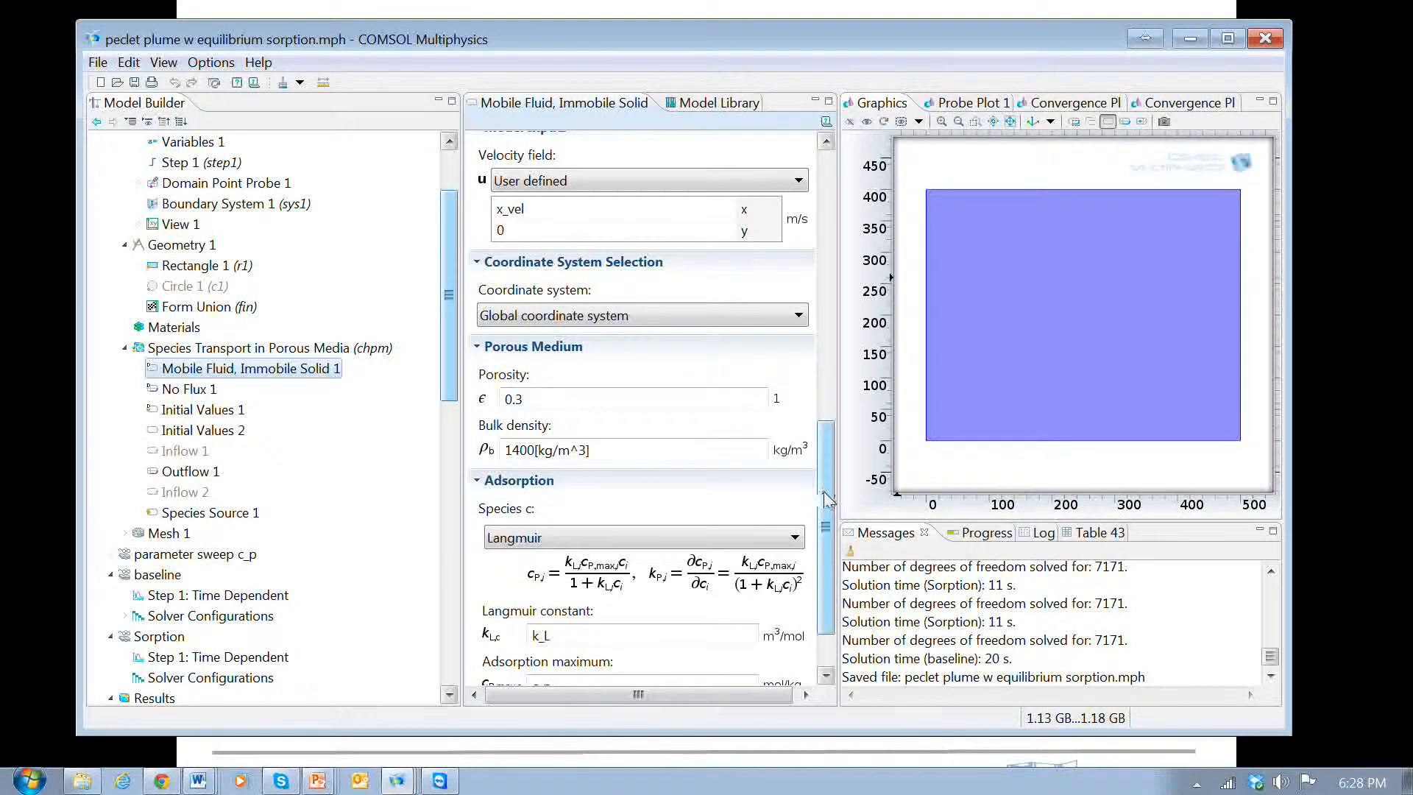
pyautogui.moveTo(827, 499); pyautogui.dragTo(823, 400)
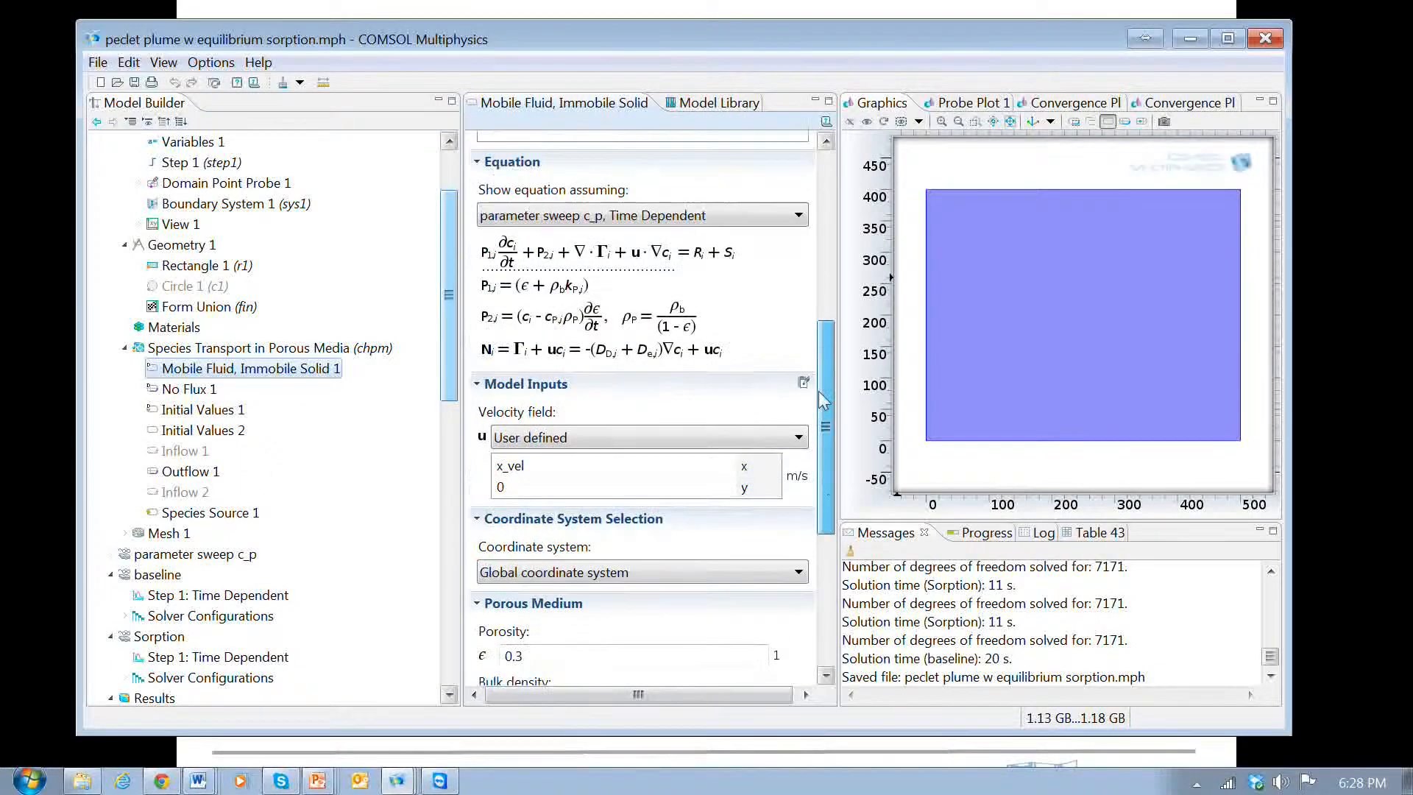
pyautogui.moveTo(826, 453)
pyautogui.mouseDown()
pyautogui.moveTo(827, 324)
pyautogui.moveTo(834, 451)
pyautogui.mouseUp()
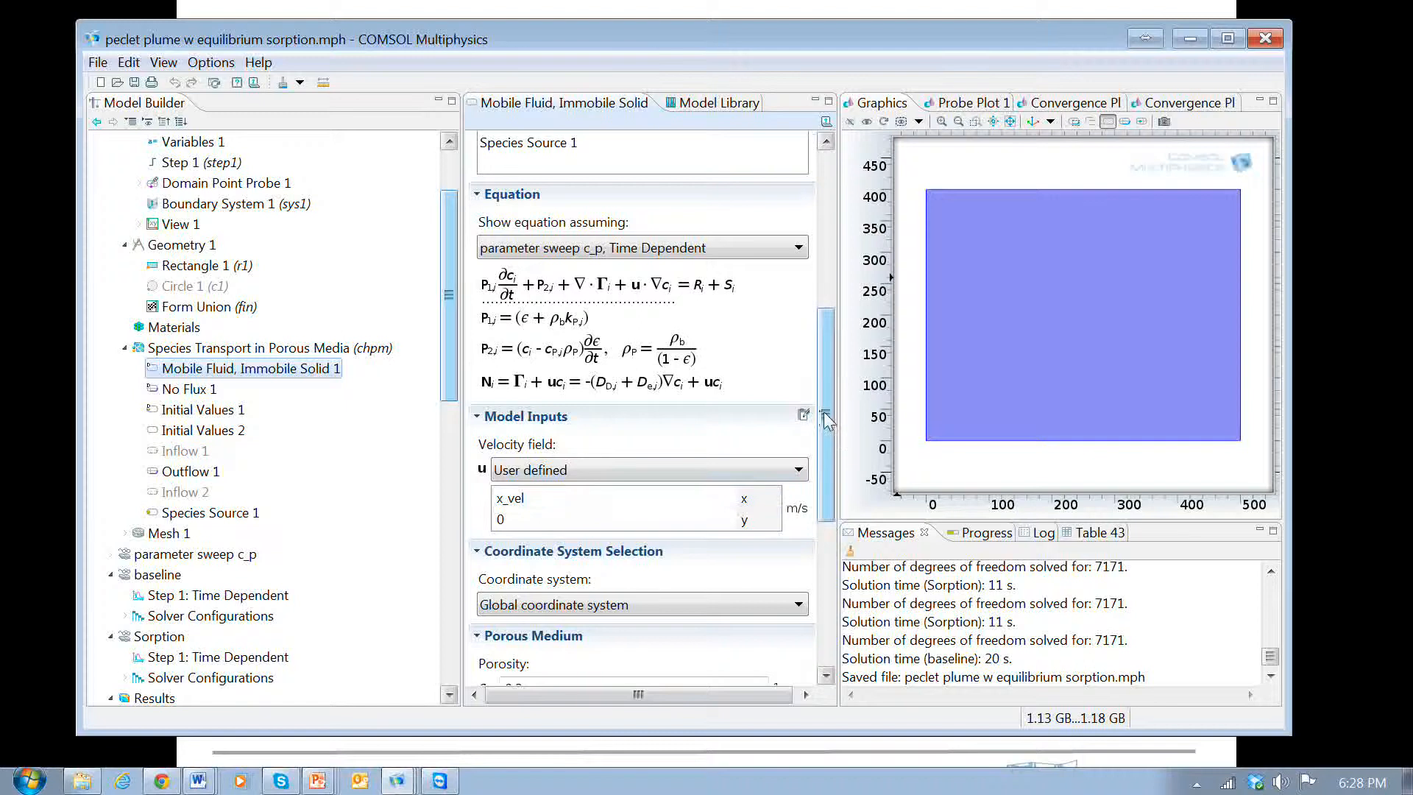
pyautogui.moveTo(826, 415); pyautogui.dragTo(827, 561)
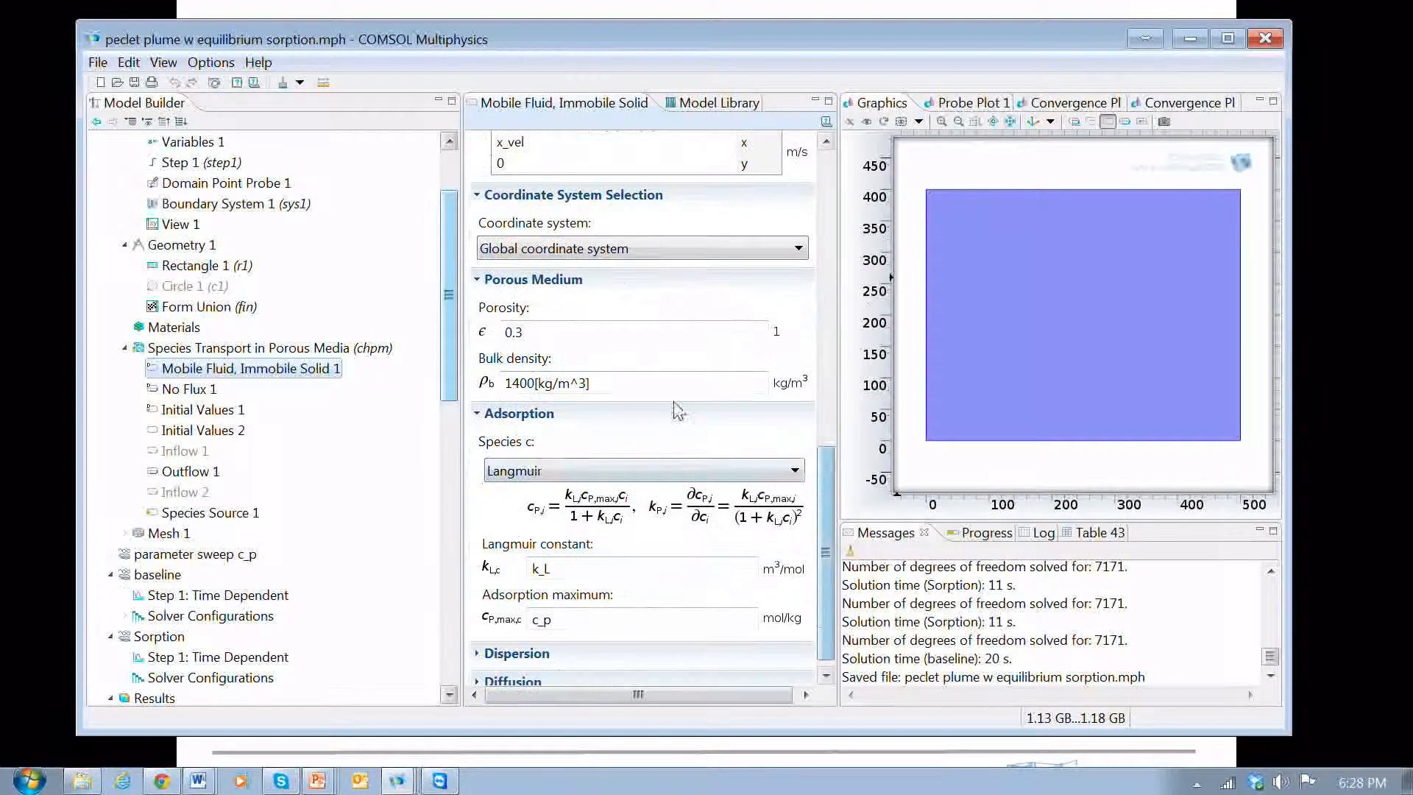
# - Review the Adsorption settings of Mobile Fluid, Immobile Solid 1, including the Langmuir constant and adsorption maximum
pyautogui.click(479, 416)
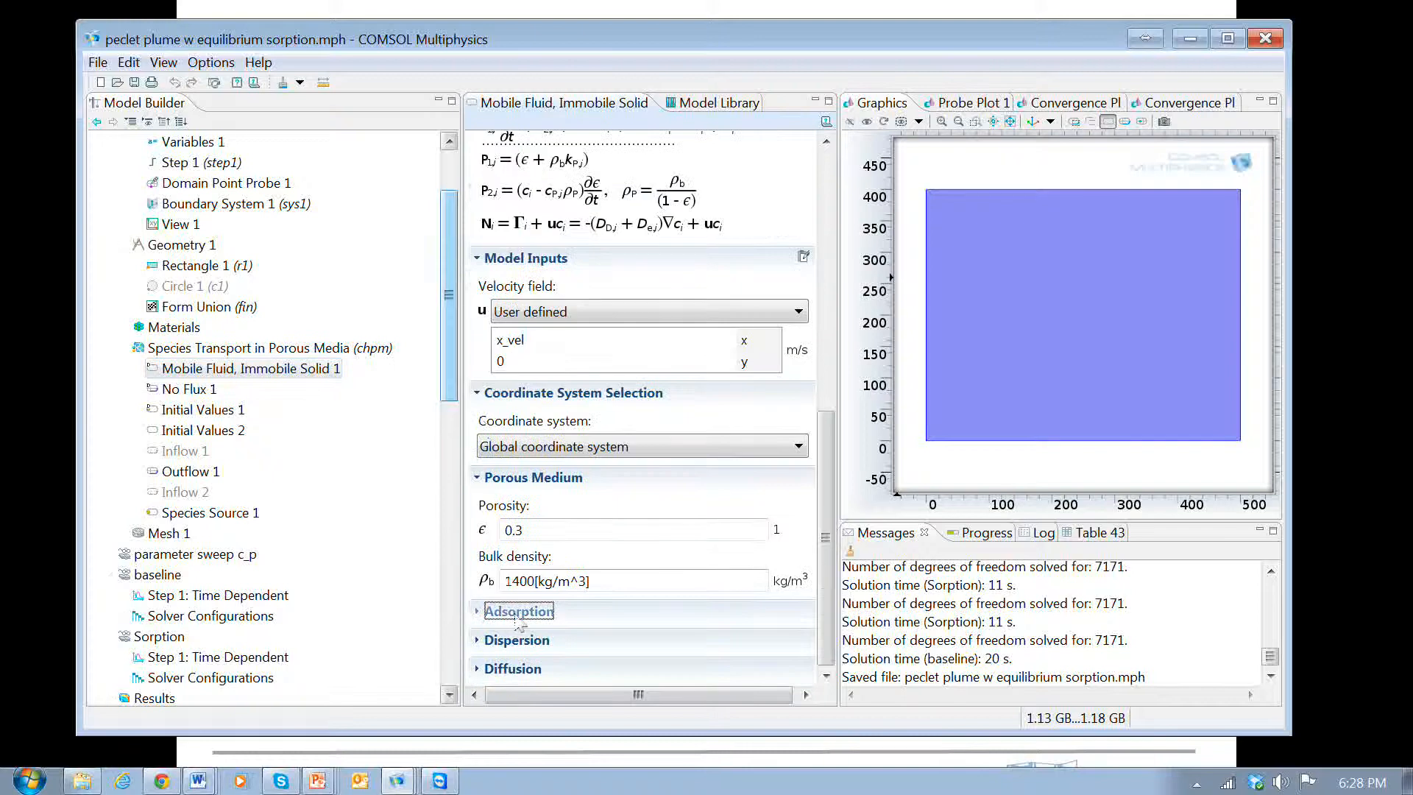
pyautogui.click(478, 613)
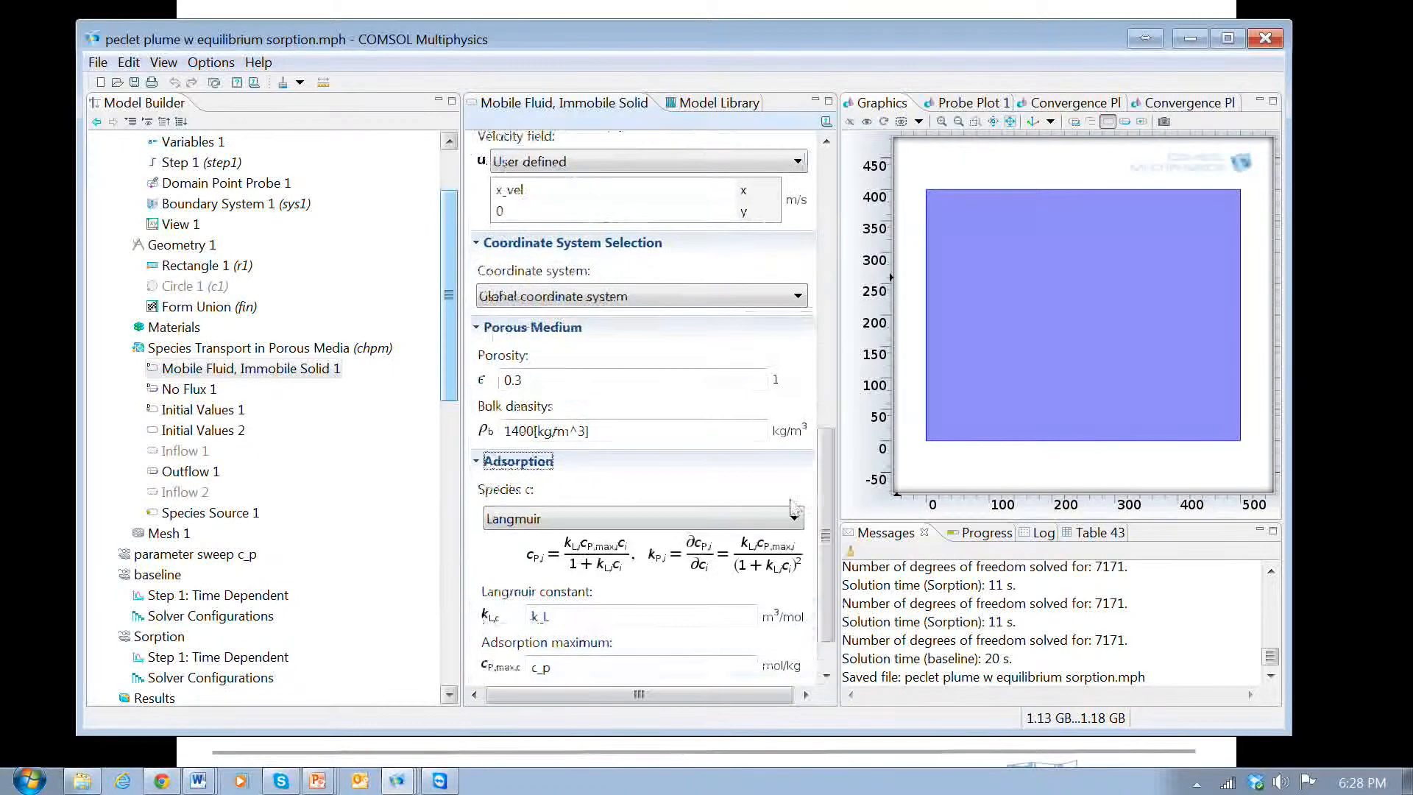
pyautogui.moveTo(828, 508); pyautogui.dragTo(827, 549)
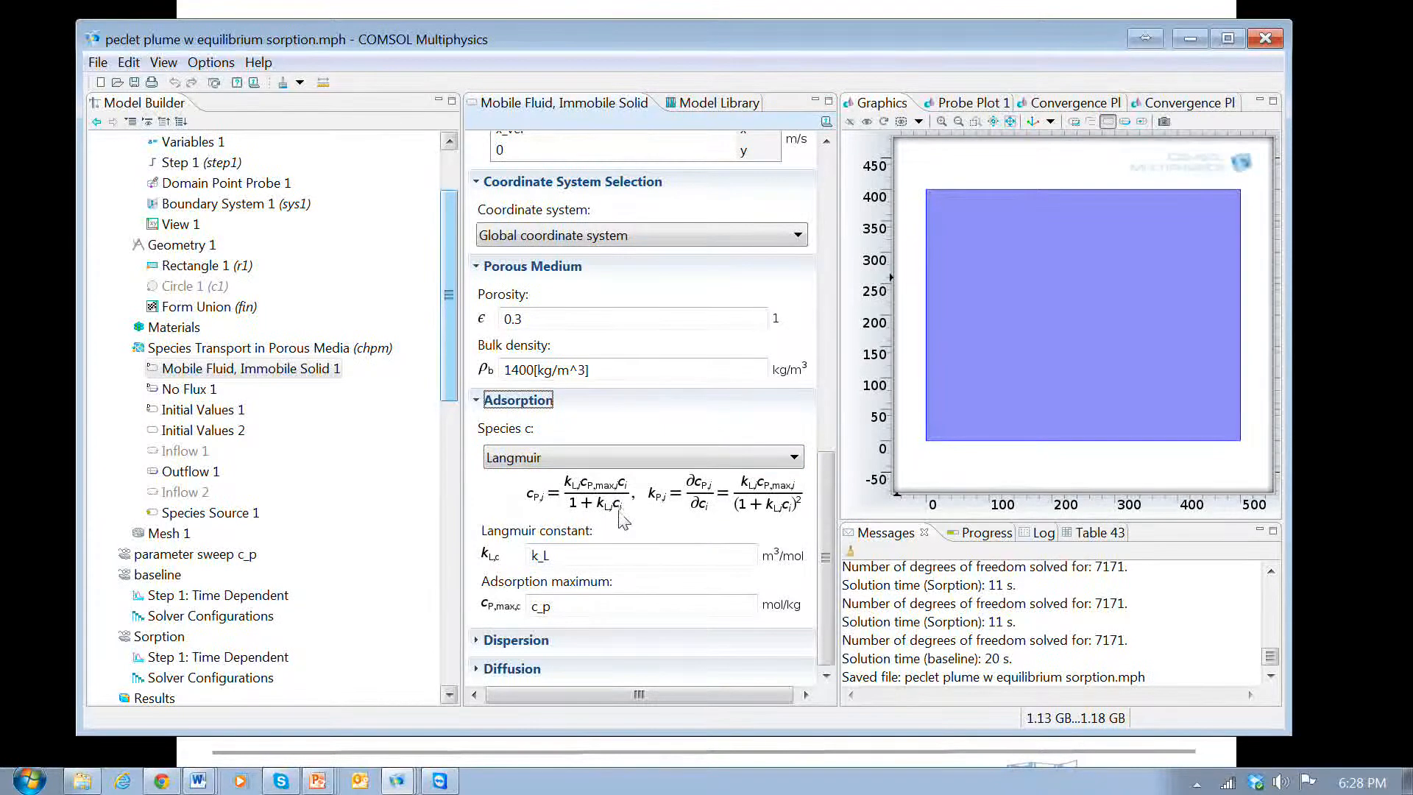
pyautogui.click(553, 559)
pyautogui.click(560, 610)
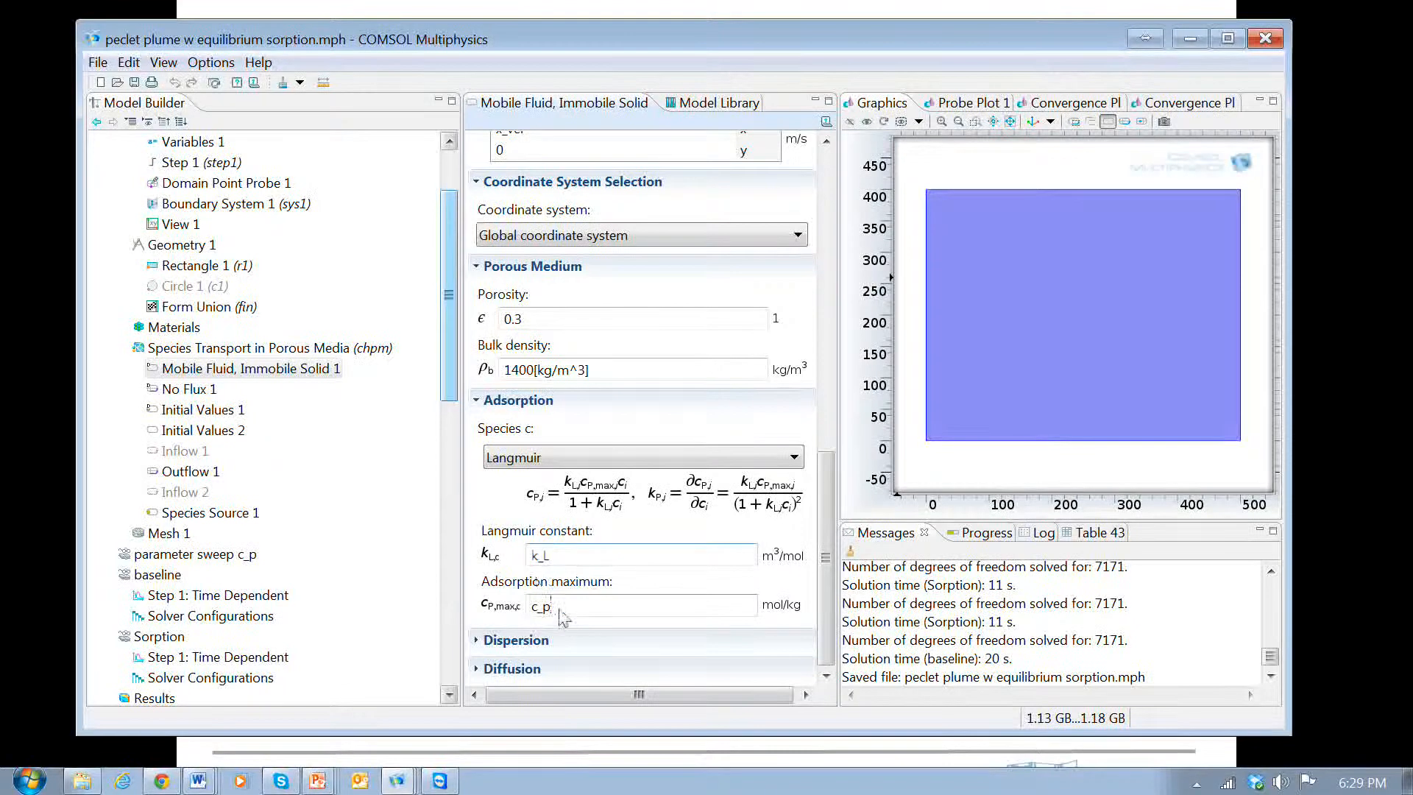
pyautogui.doubleClick(560, 610)
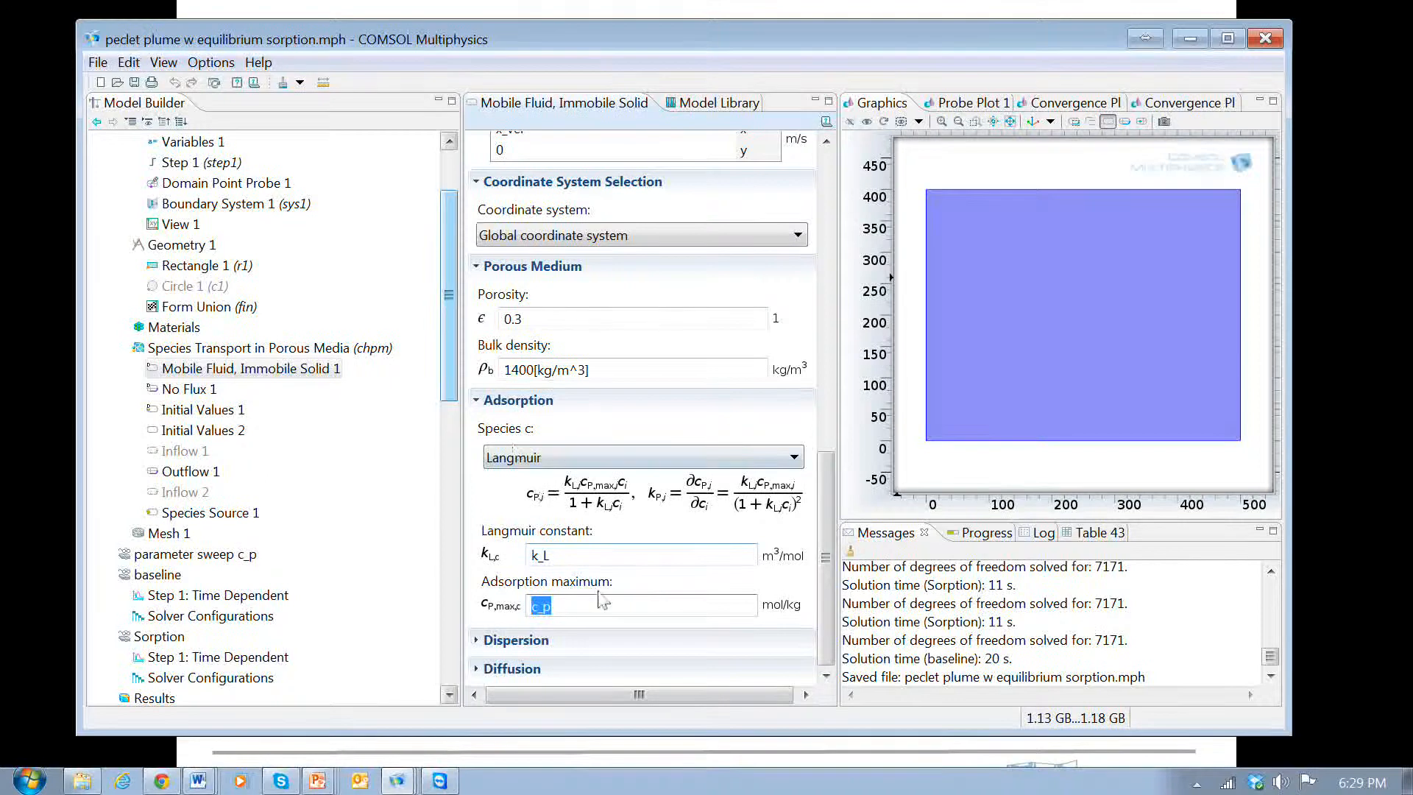
pyautogui.click(574, 565)
# - Show the global parameters and widen the Name column so the full parameter names can be read
pyautogui.moveTo(450, 357); pyautogui.dragTo(450, 304)
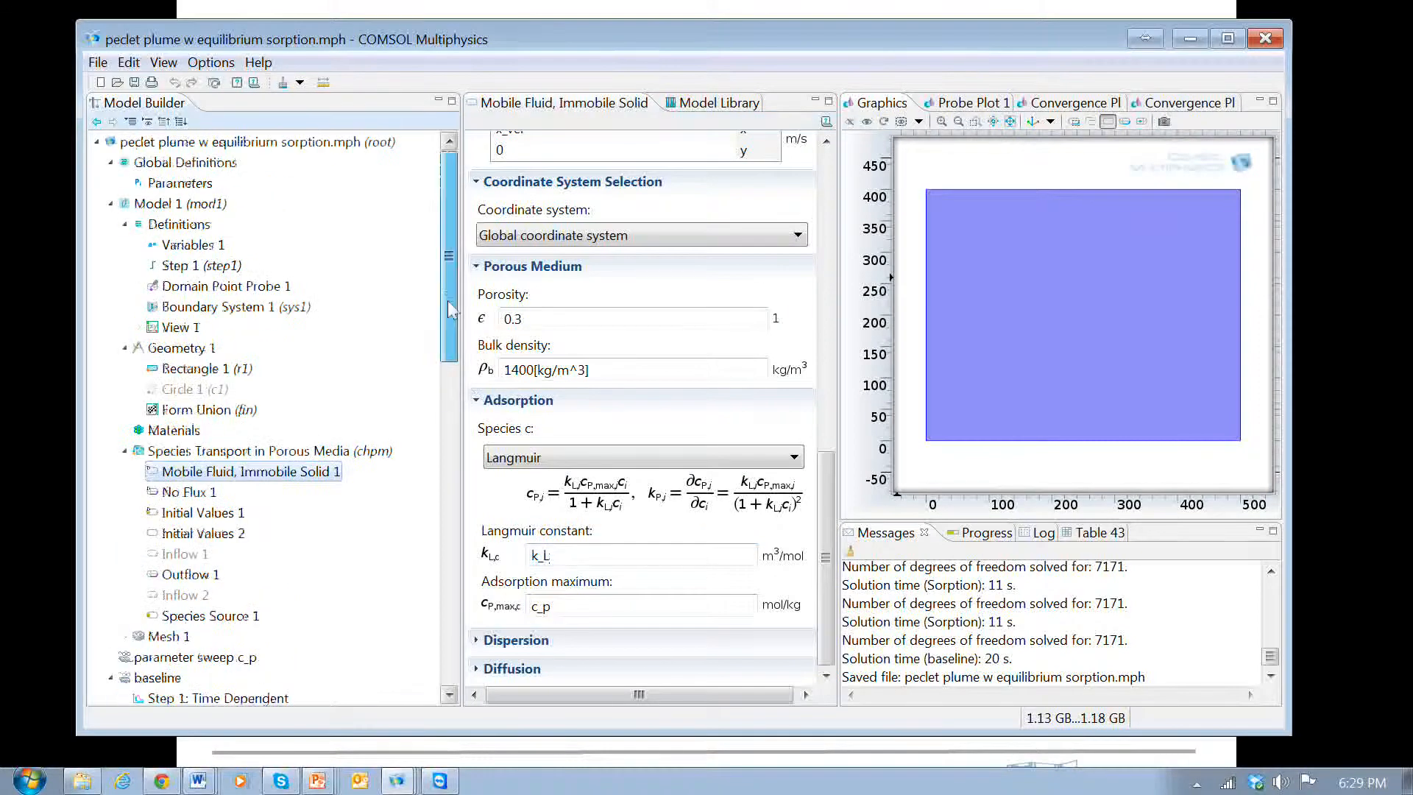
pyautogui.click(156, 185)
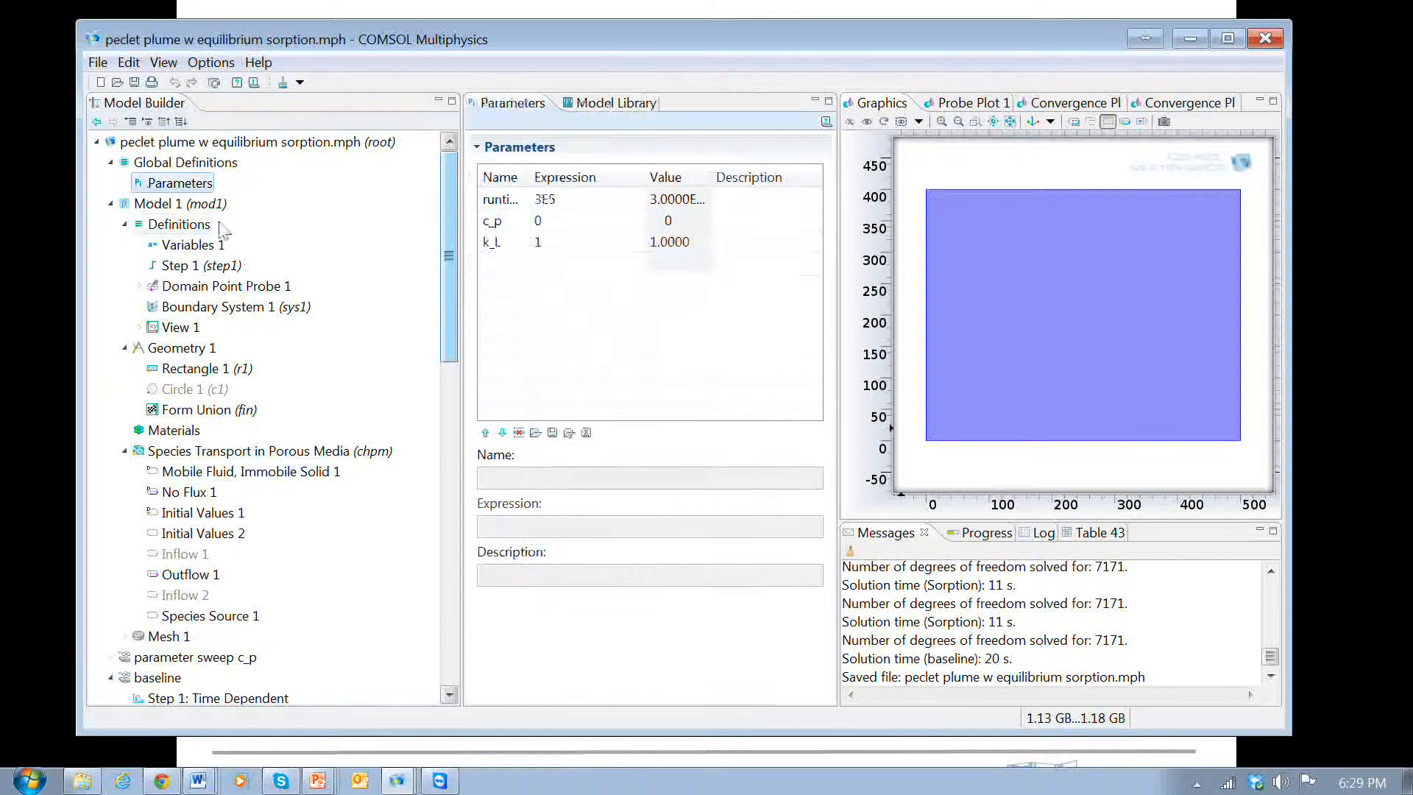
pyautogui.moveTo(530, 178); pyautogui.dragTo(547, 180)
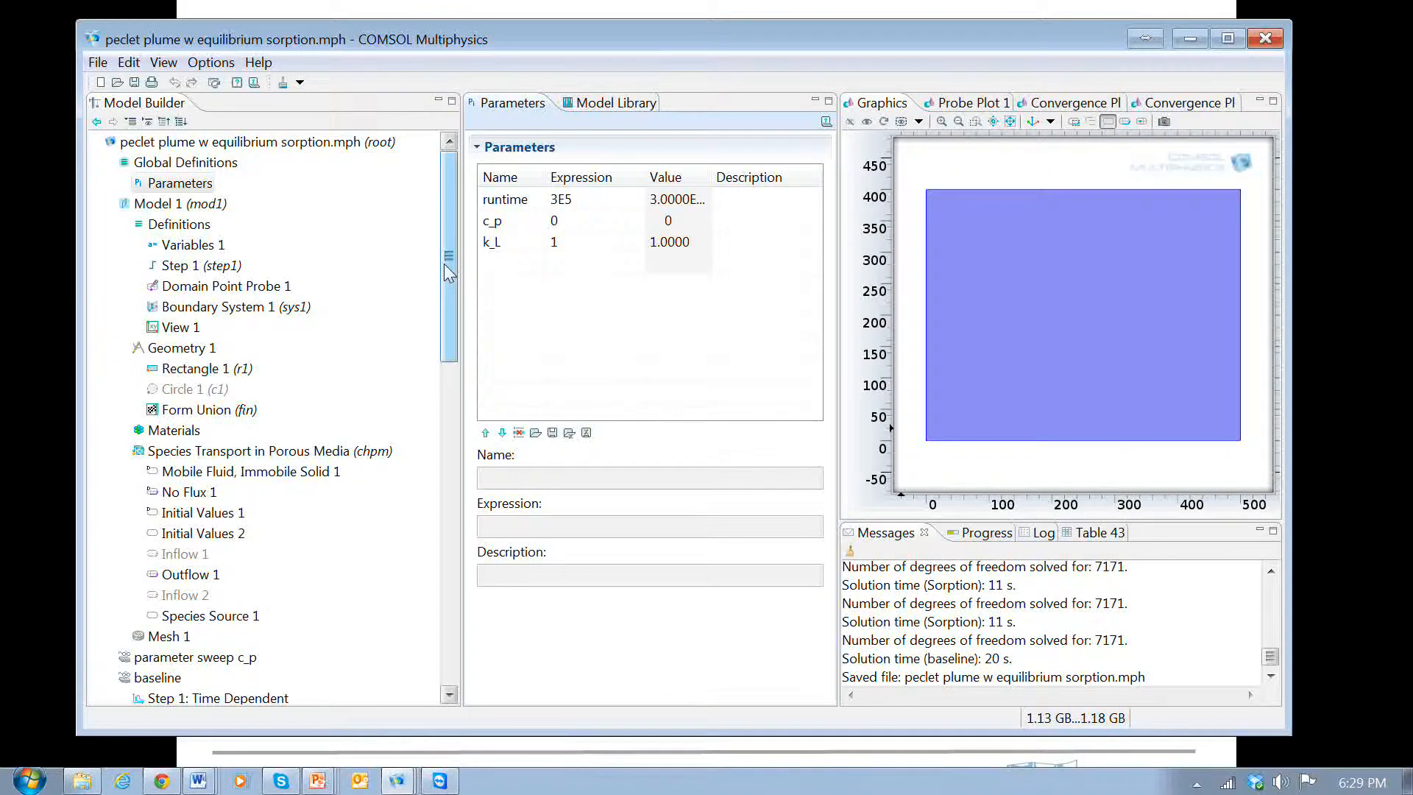
# - Expand Mesh 1, inspect the mesh on the domain, and check the boundary selection of Edge 1
pyautogui.moveTo(444, 265); pyautogui.dragTo(447, 338)
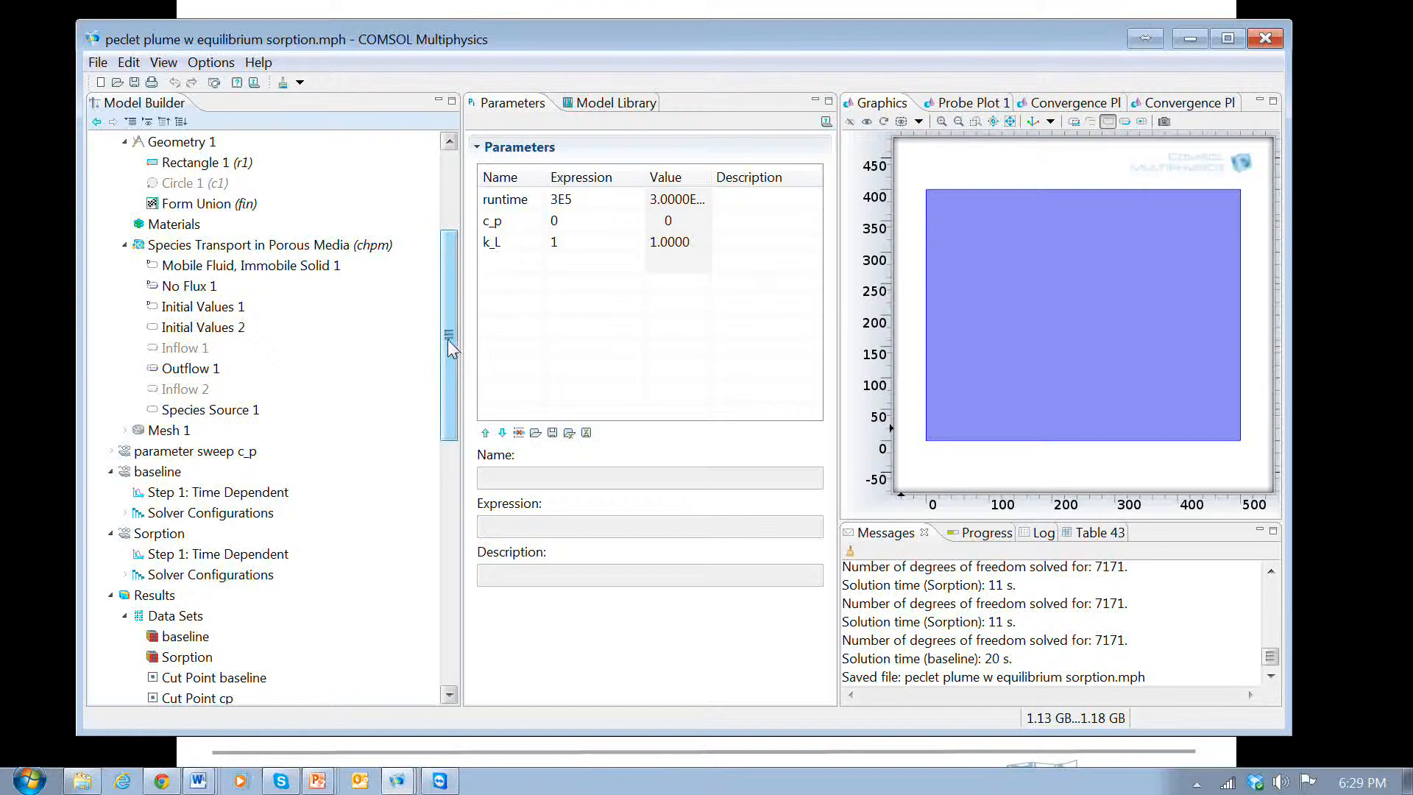
pyautogui.click(126, 430)
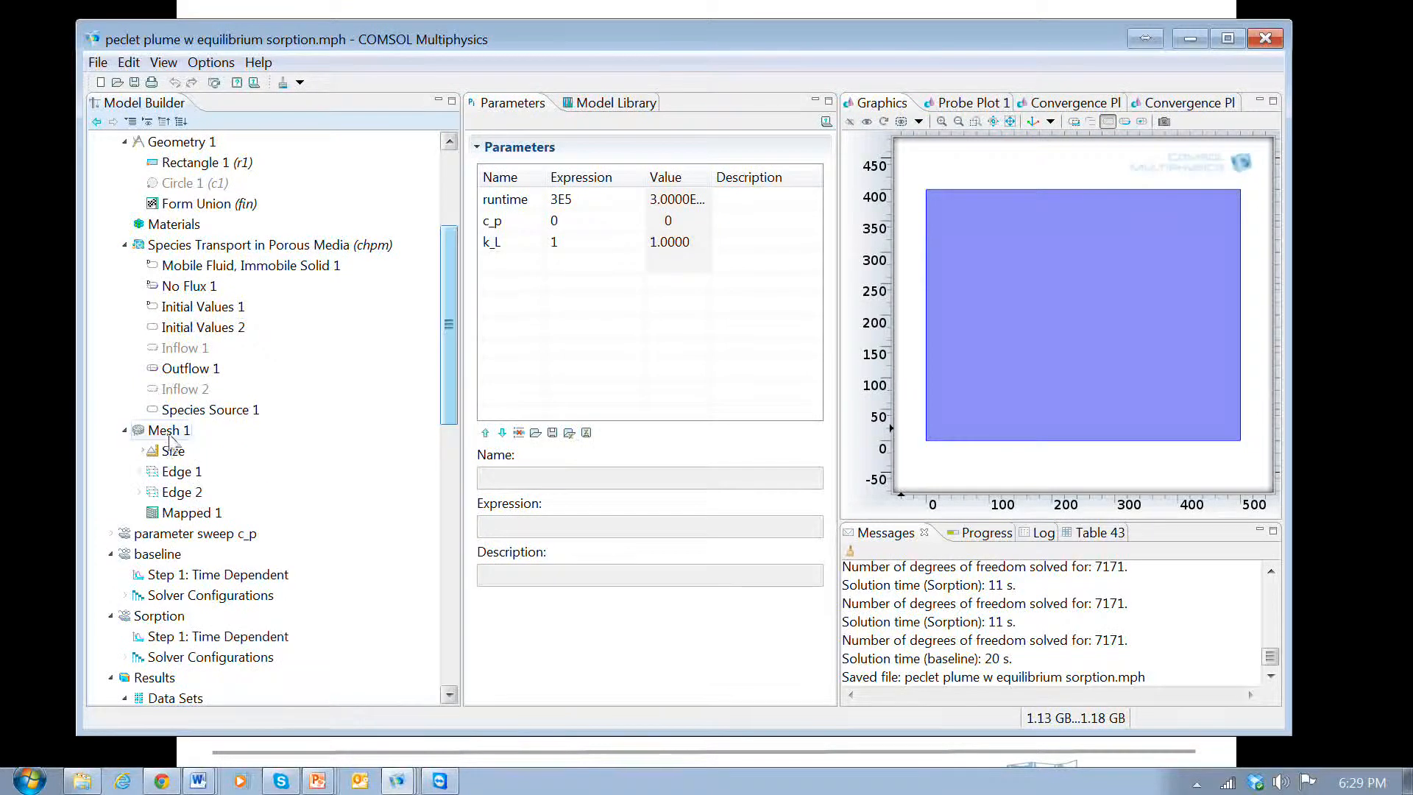
pyautogui.click(170, 434)
pyautogui.click(170, 434)
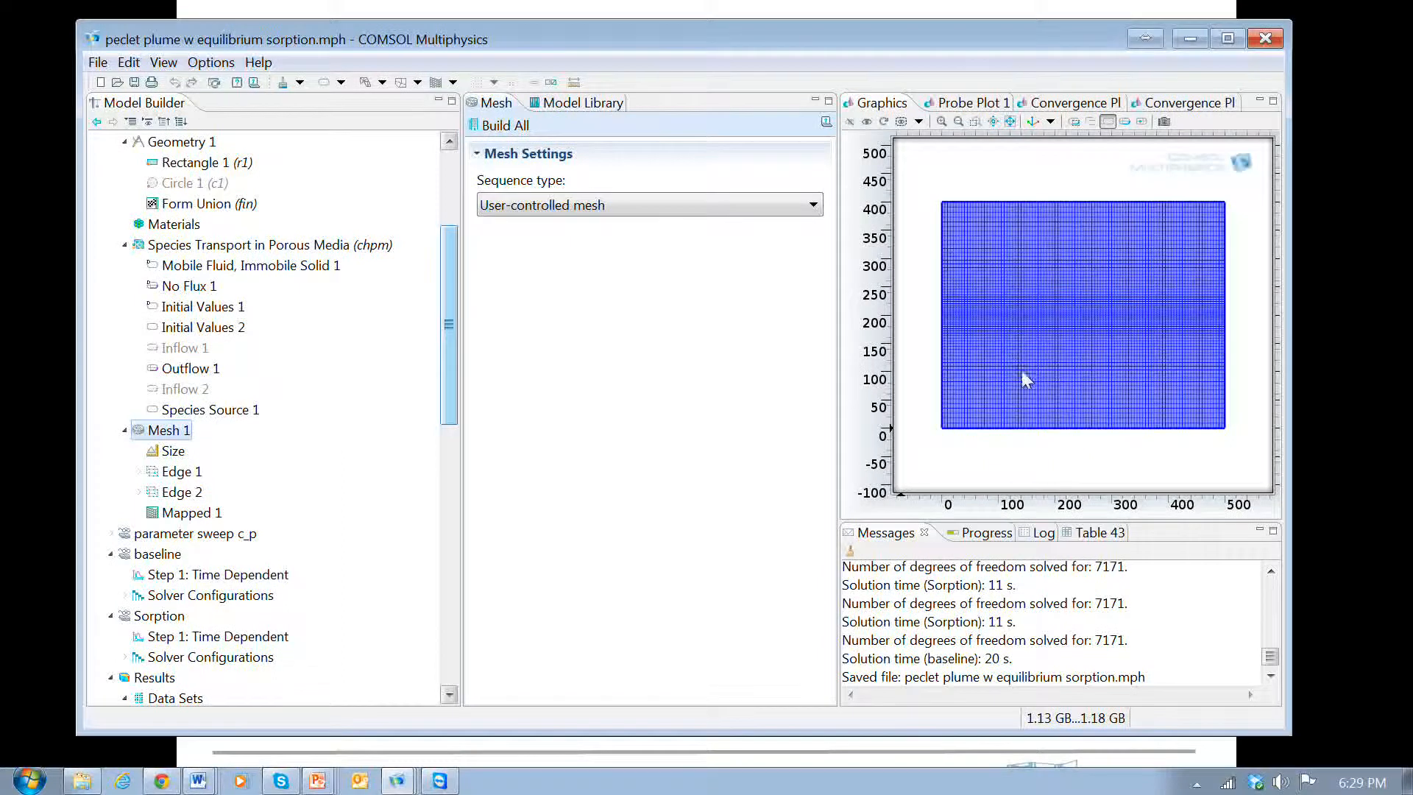
pyautogui.click(180, 477)
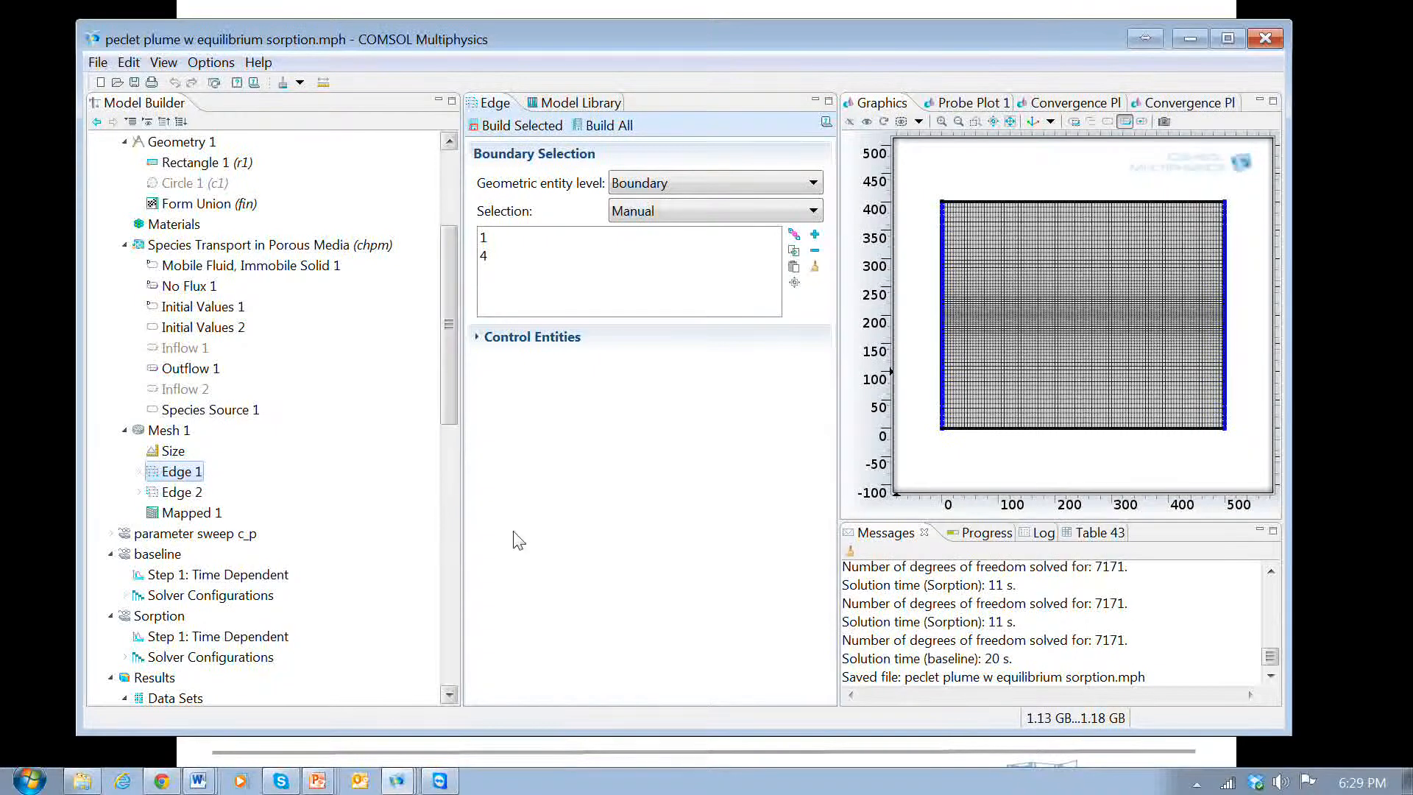
# - Check the boundary selection of Edge 2 and review the element distribution settings in Distribution 1 under Edge 1
pyautogui.click(184, 492)
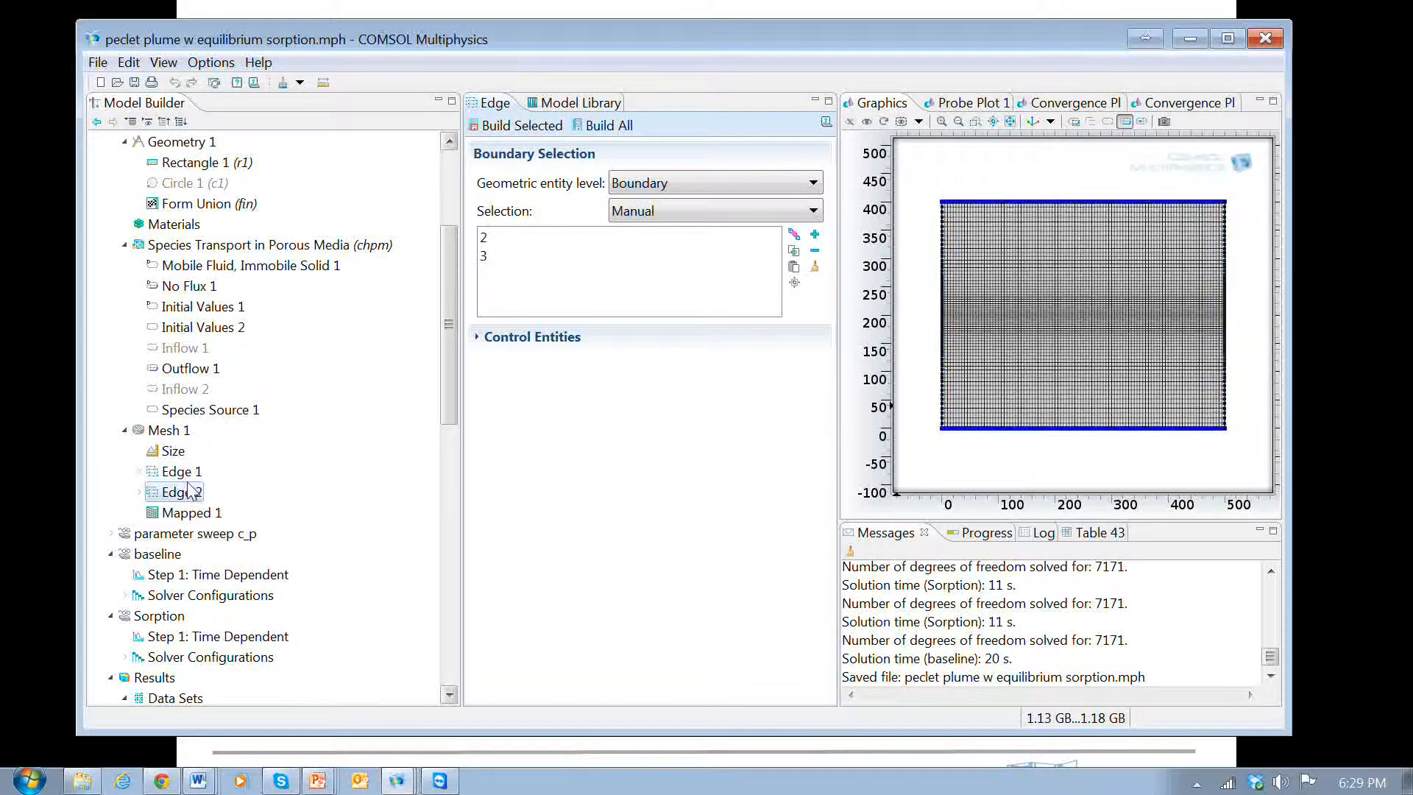
pyautogui.click(184, 472)
pyautogui.click(138, 472)
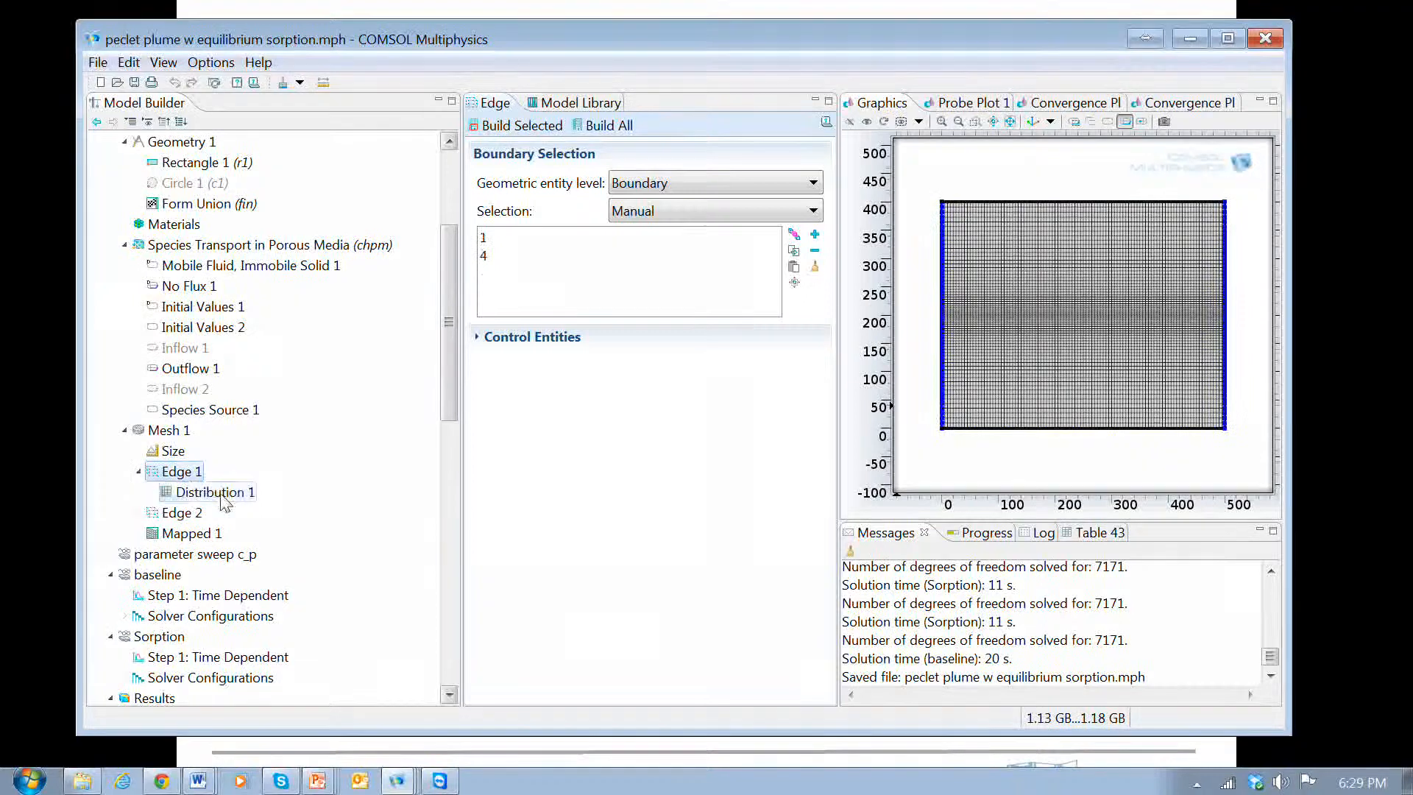
pyautogui.click(218, 493)
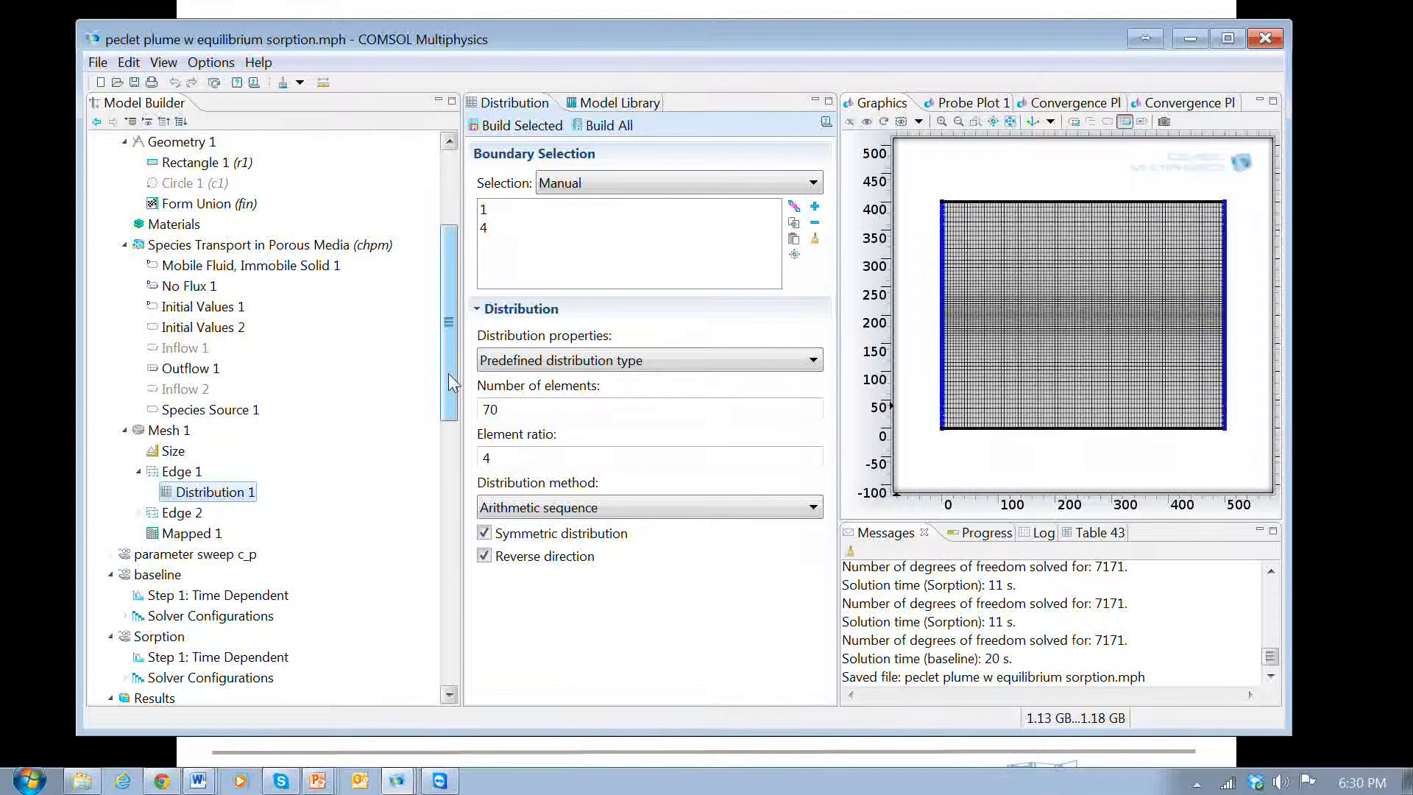
pyautogui.click(138, 472)
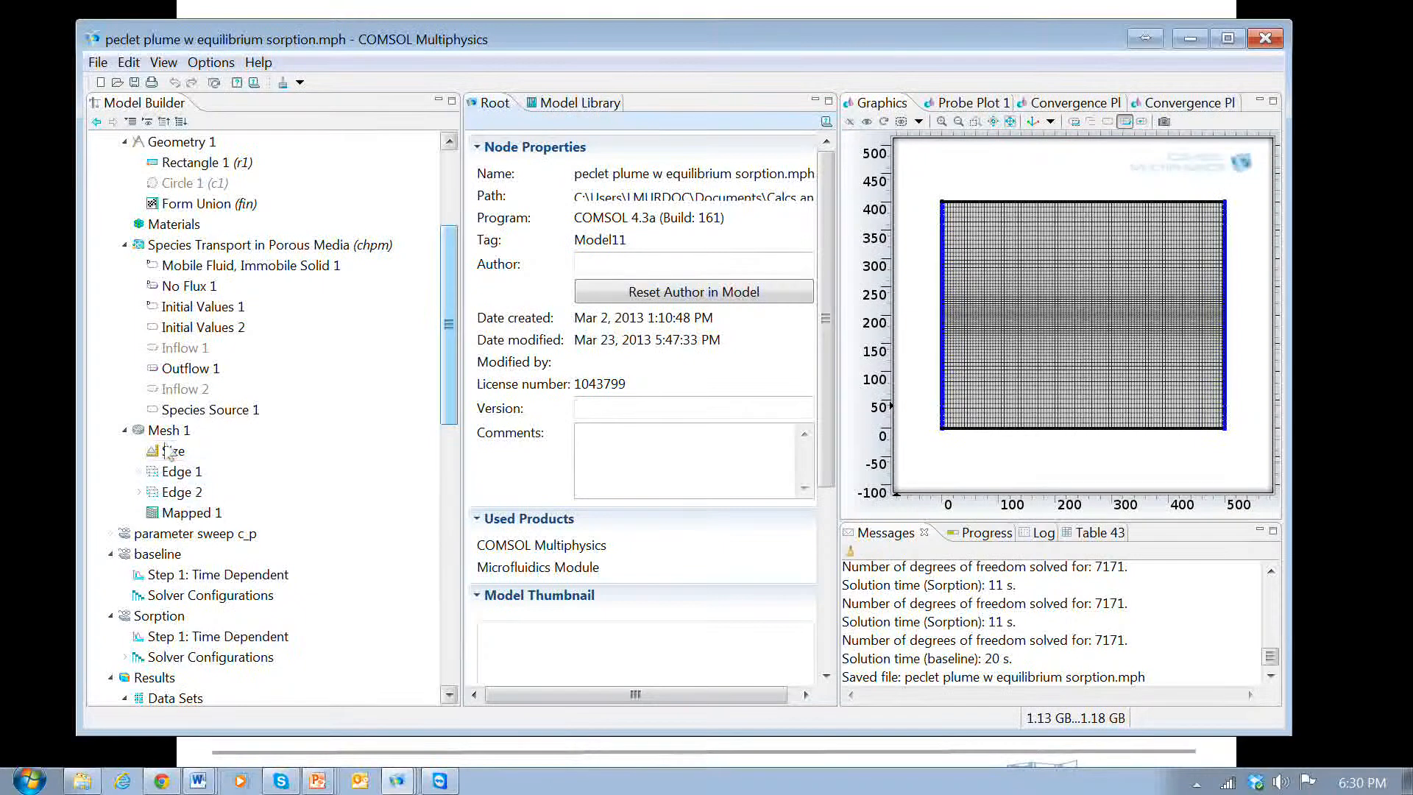
# - Review the sequence type of Mesh 1 and the domain selection of Mapped 1
pyautogui.click(164, 434)
pyautogui.rightClick(162, 438)
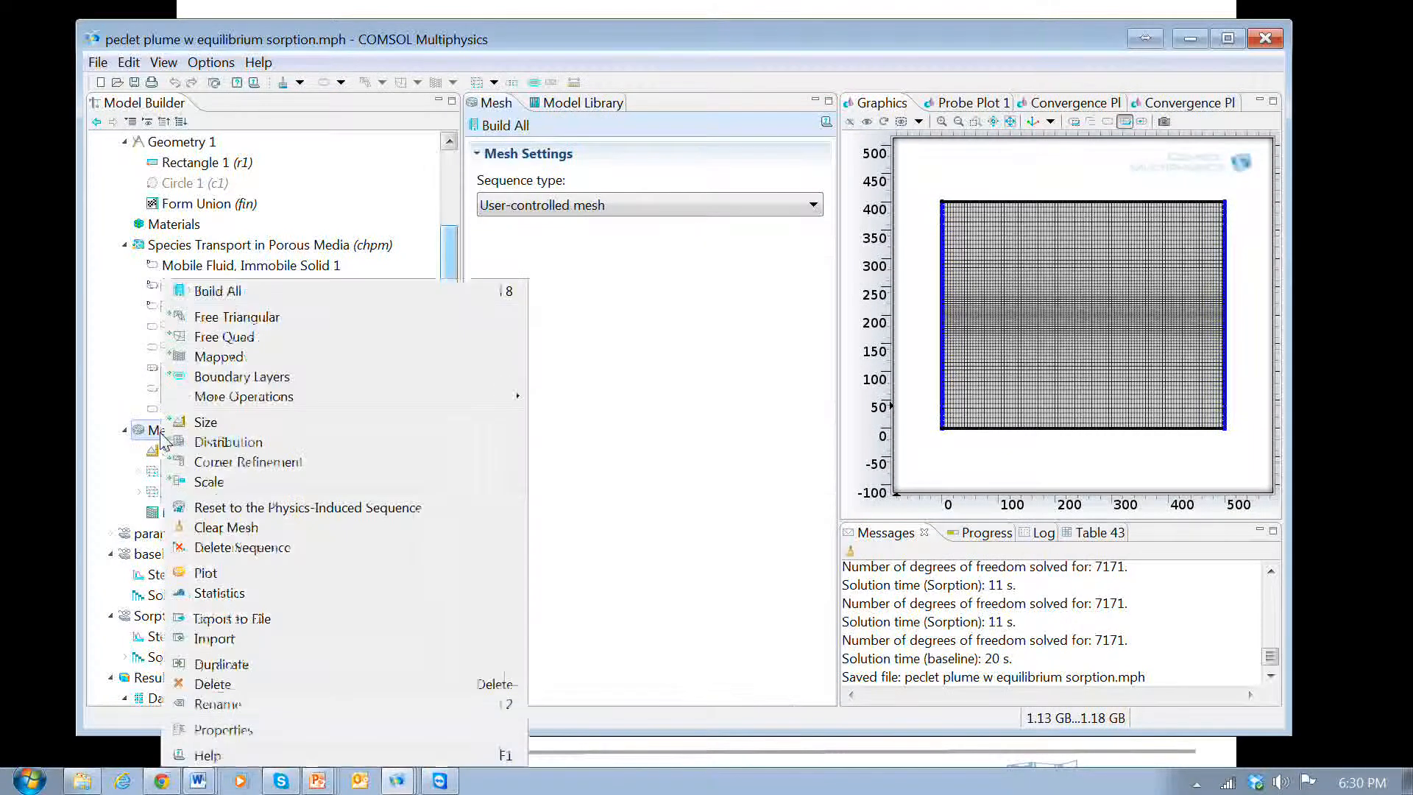
pyautogui.click(145, 519)
pyautogui.click(188, 514)
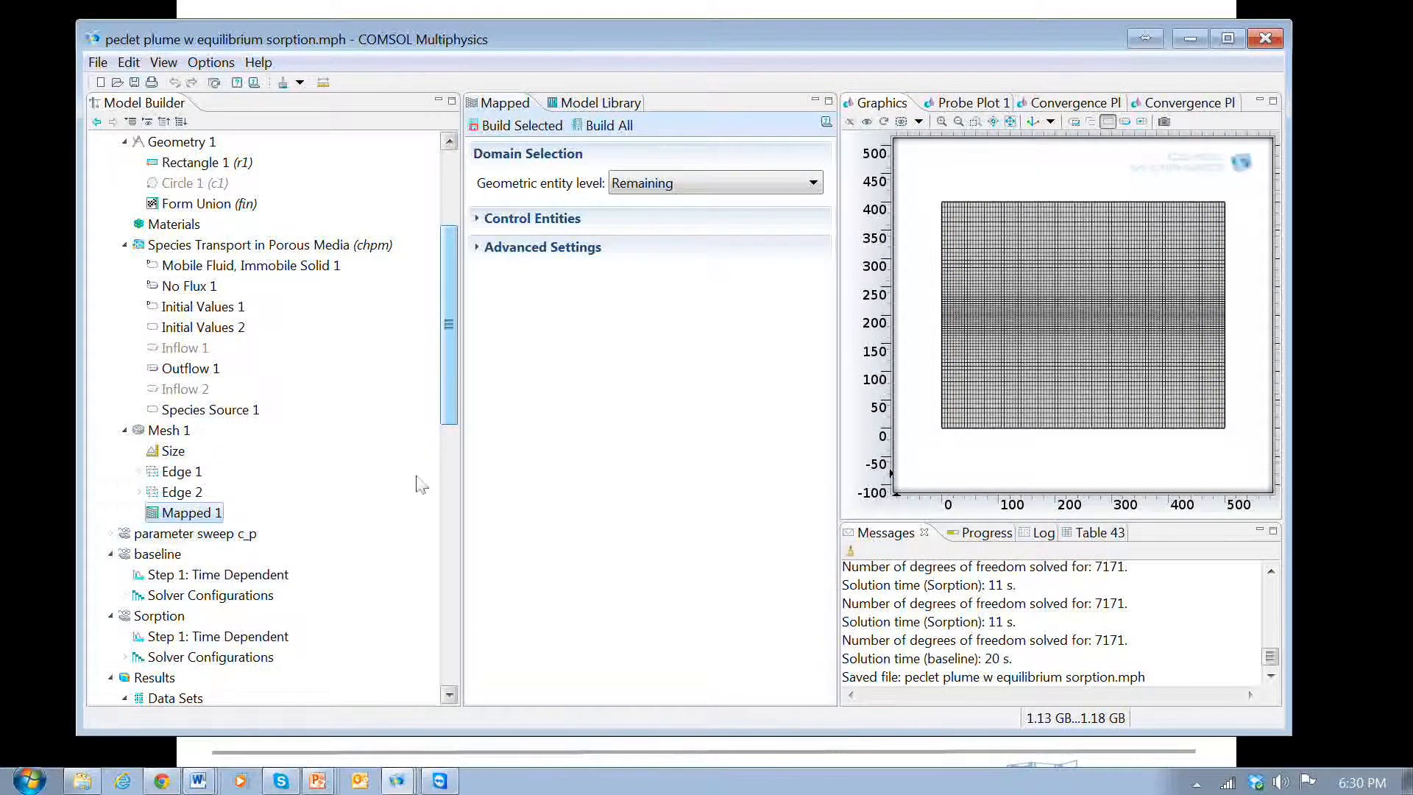
# - View the baseline study settings and the global parameters list
pyautogui.moveTo(448, 343)
pyautogui.mouseDown()
pyautogui.moveTo(448, 382)
pyautogui.moveTo(447, 336)
pyautogui.moveTo(450, 359)
pyautogui.mouseUp()
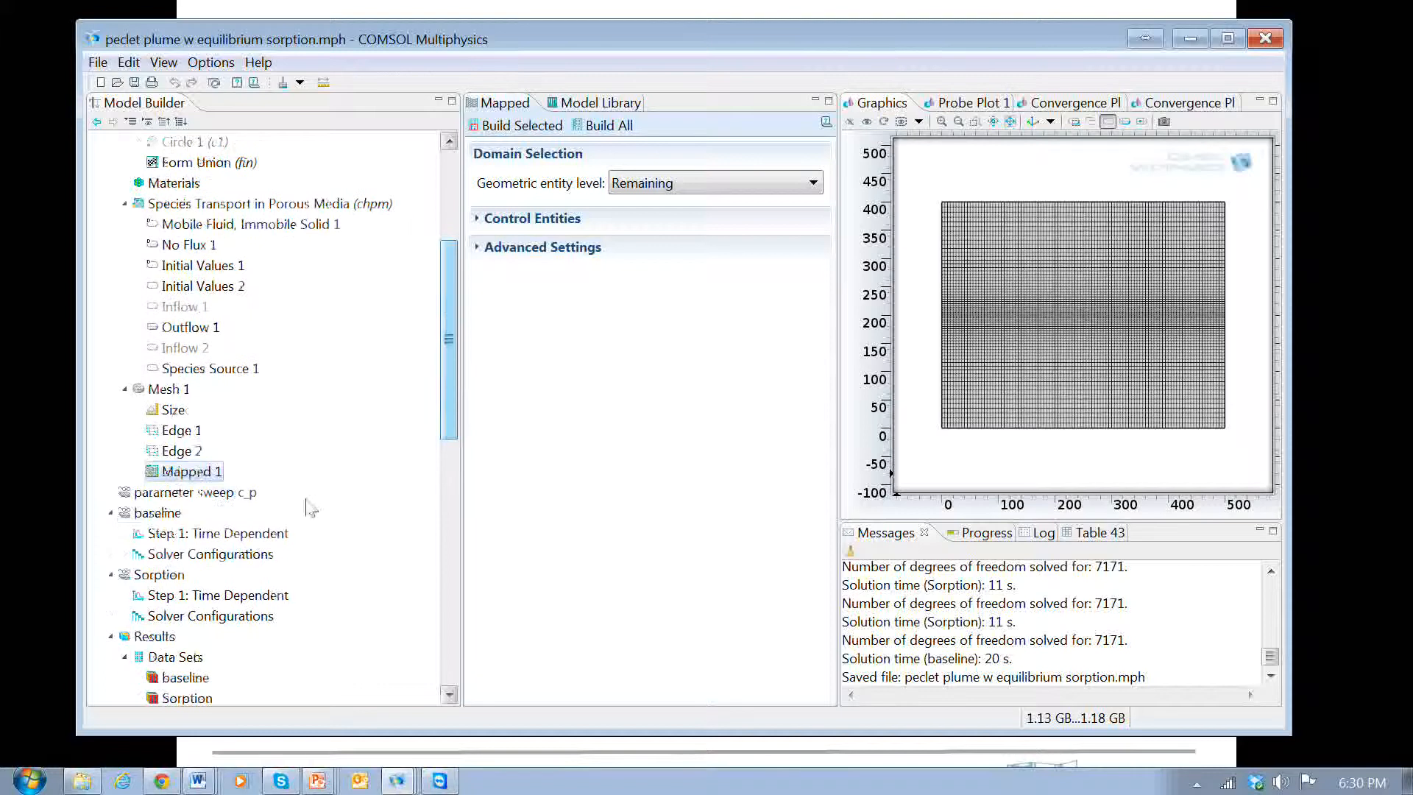
pyautogui.click(158, 513)
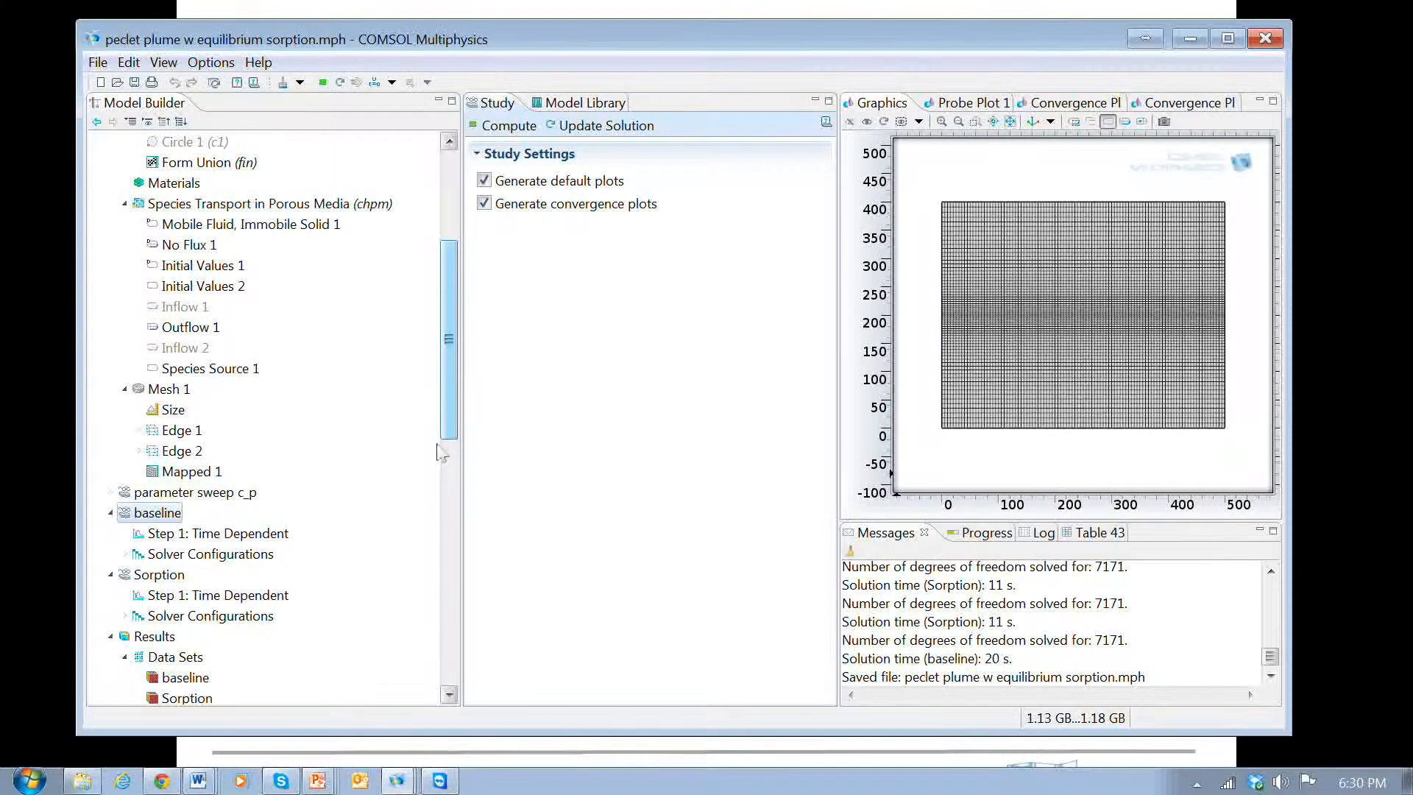
pyautogui.moveTo(448, 423); pyautogui.dragTo(456, 315)
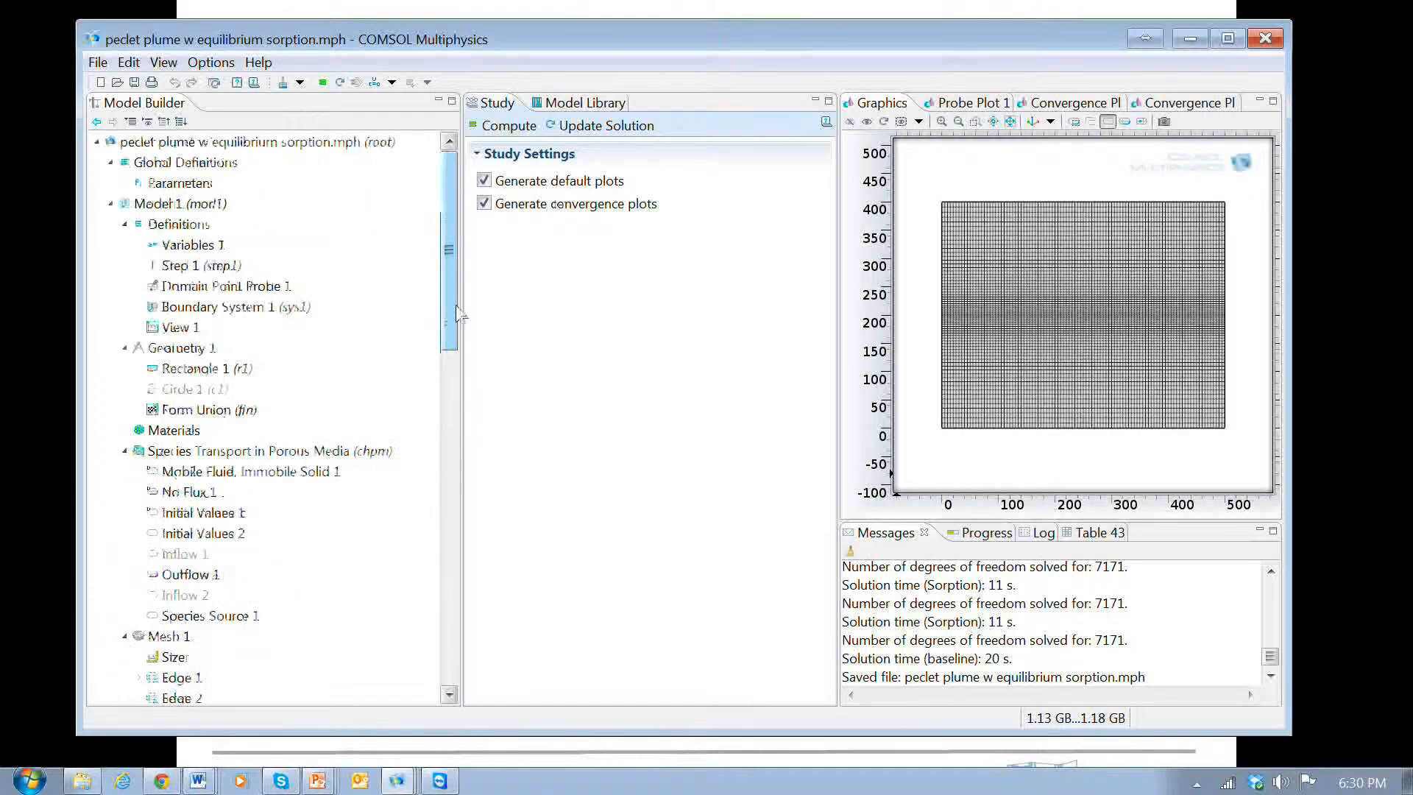
pyautogui.click(170, 185)
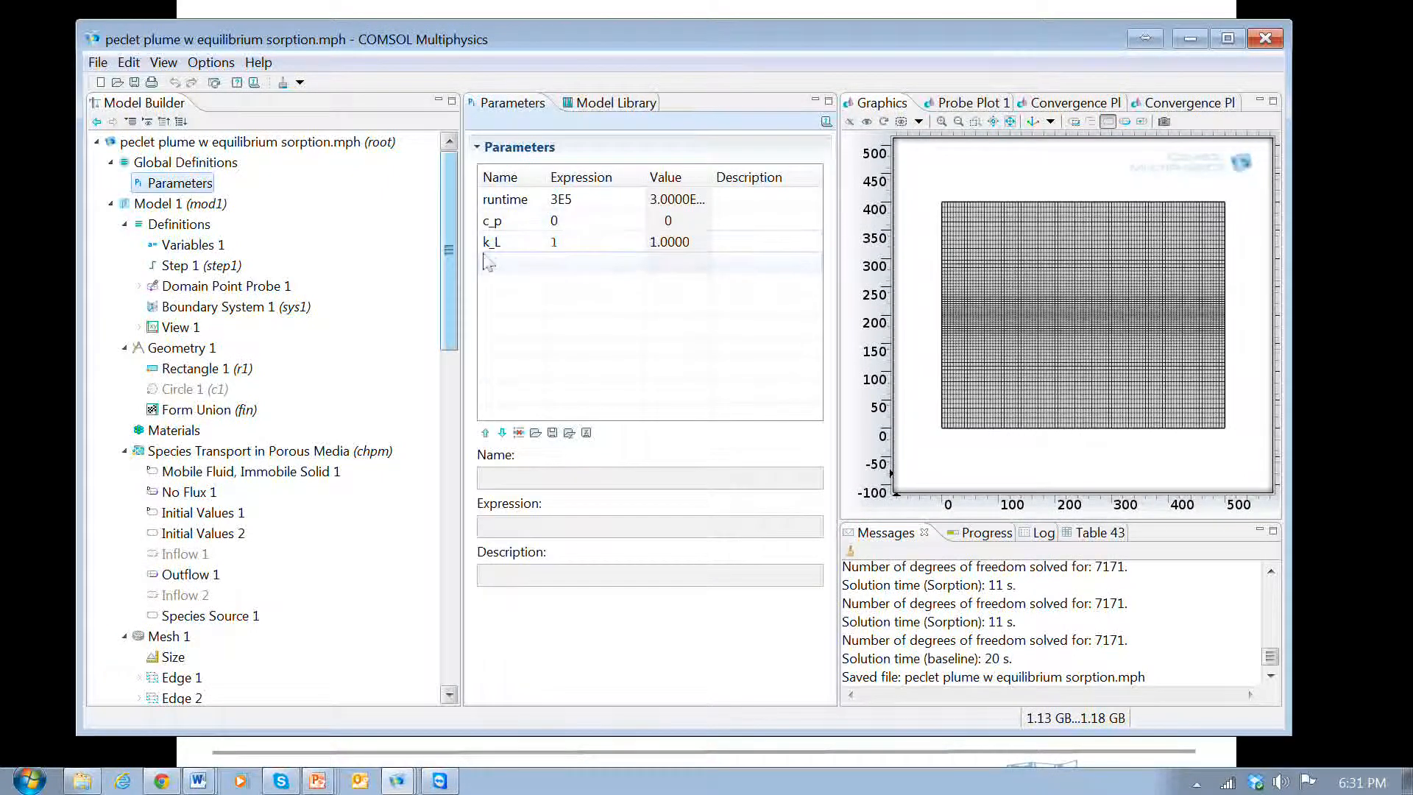
# - Compare the Langmuir adsorption inputs of Mobile Fluid, Immobile Solid 1 with their definitions in the global parameters
pyautogui.moveTo(451, 243); pyautogui.dragTo(452, 309)
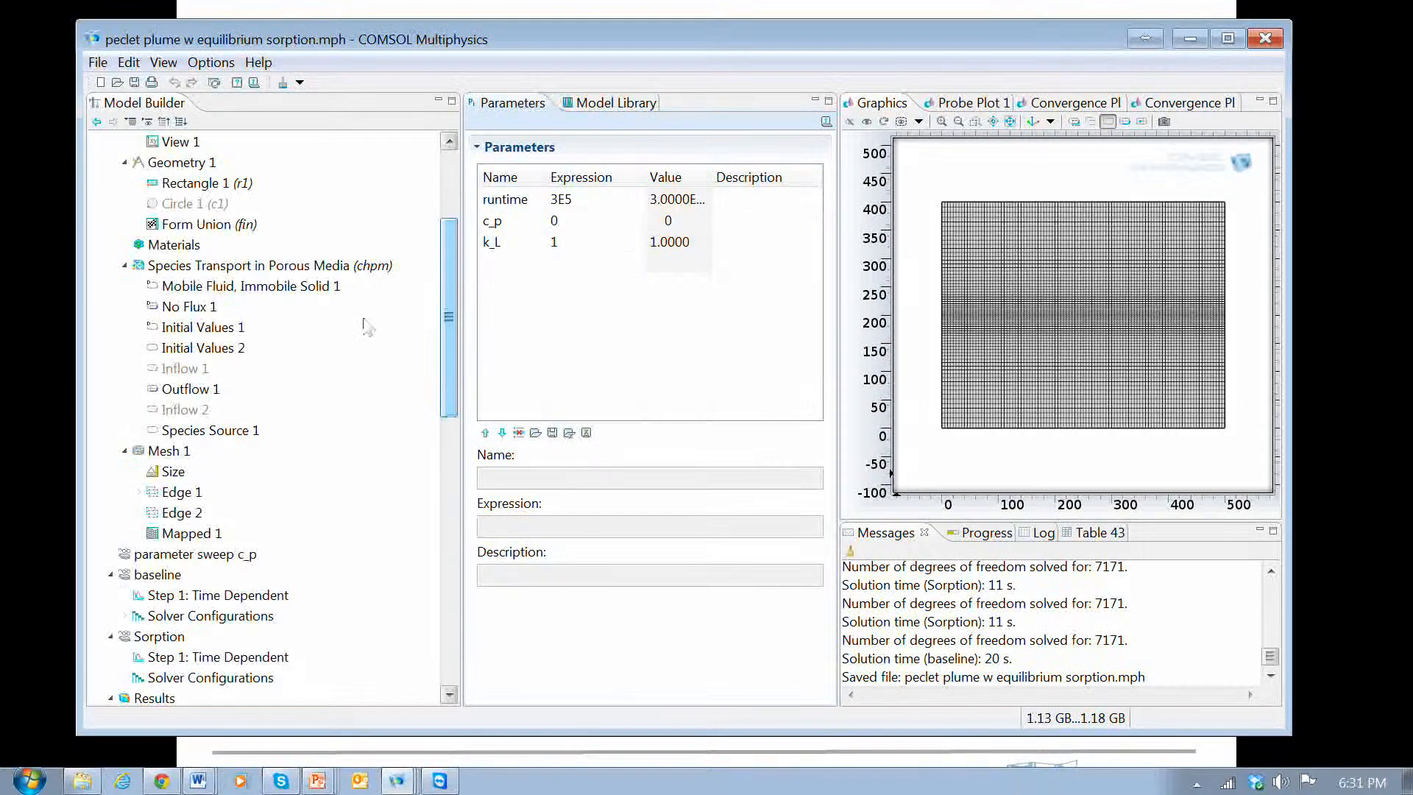
pyautogui.click(239, 291)
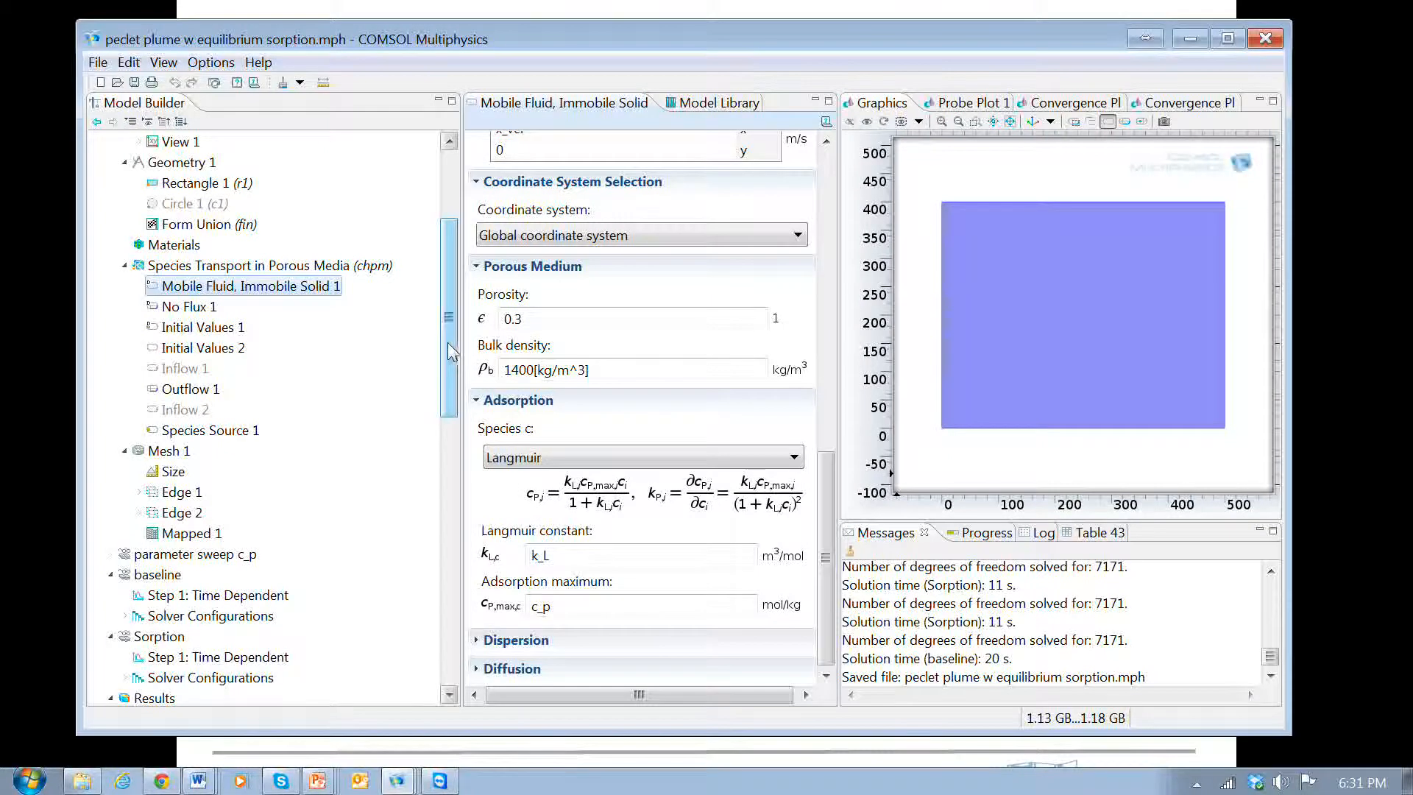
pyautogui.scroll(-3, 448, 342)
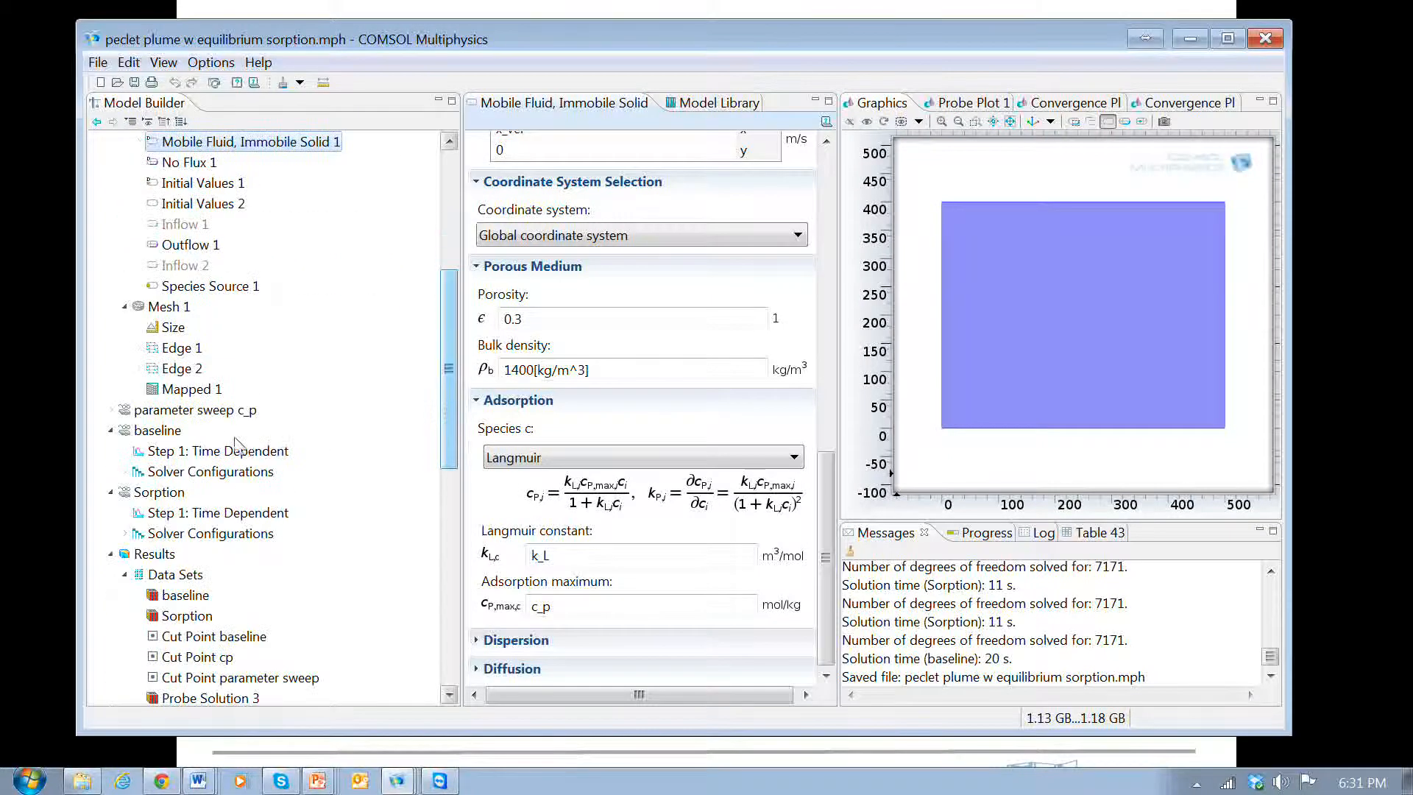
pyautogui.moveTo(450, 452); pyautogui.dragTo(451, 329)
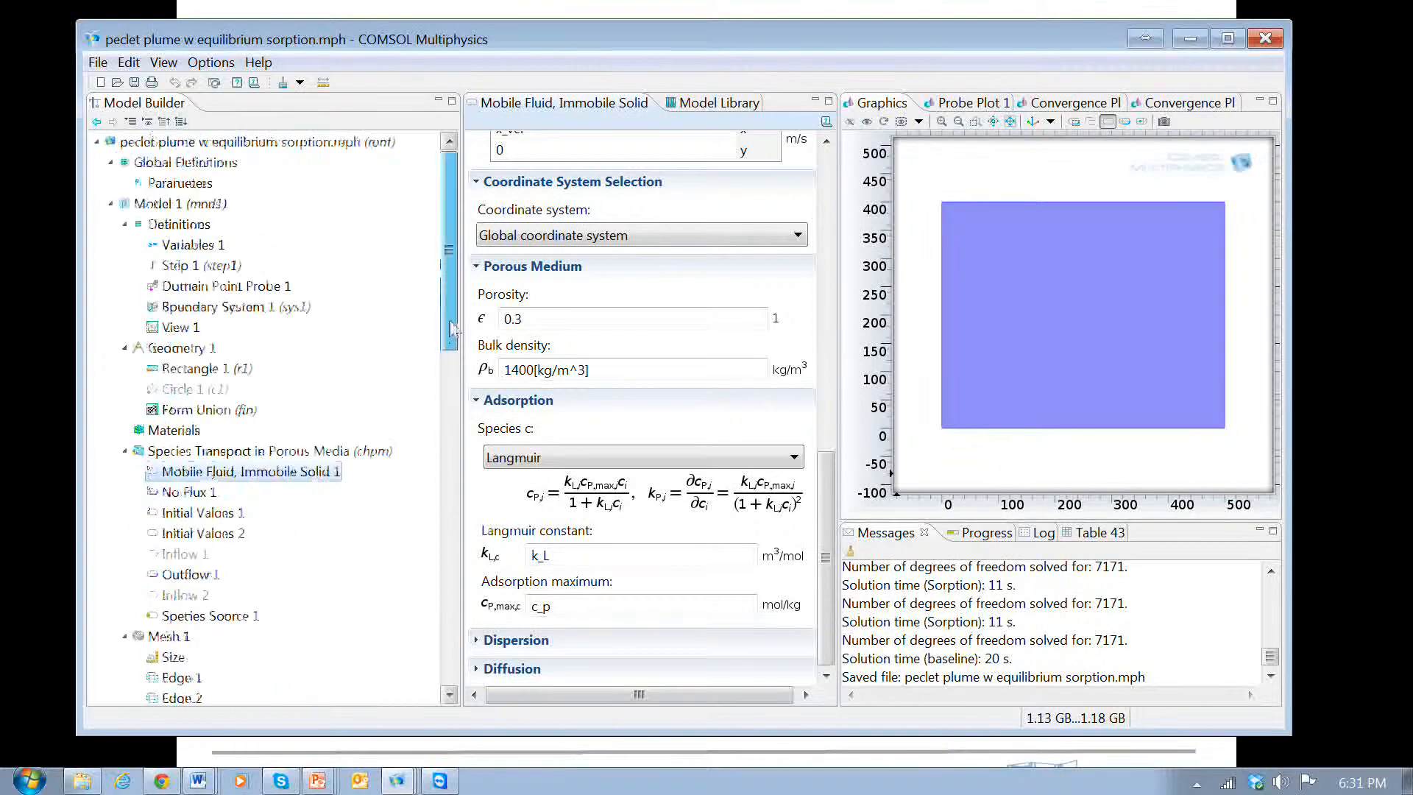
pyautogui.click(181, 183)
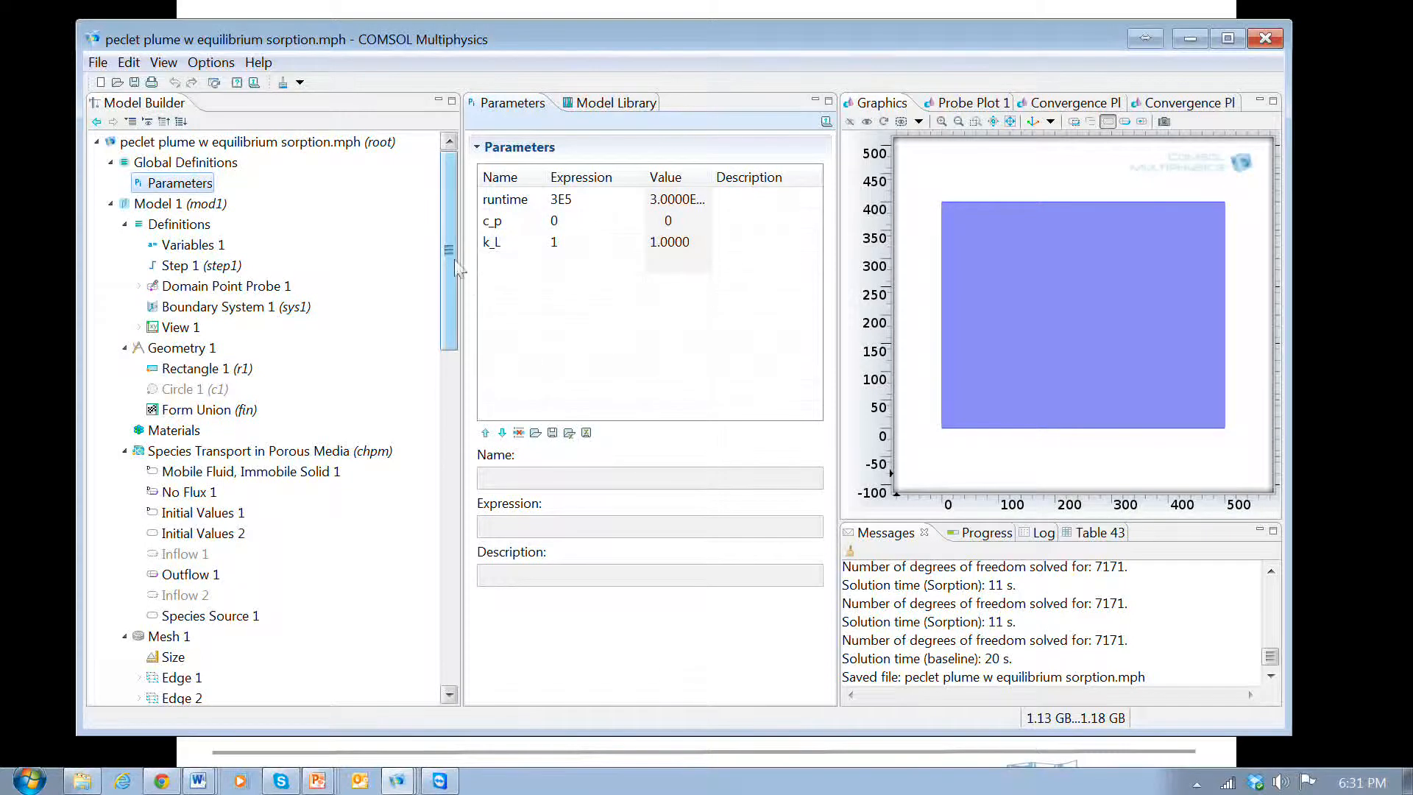
# - Inspect the study settings of the baseline and Sorption studies
pyautogui.moveTo(449, 250); pyautogui.dragTo(450, 387)
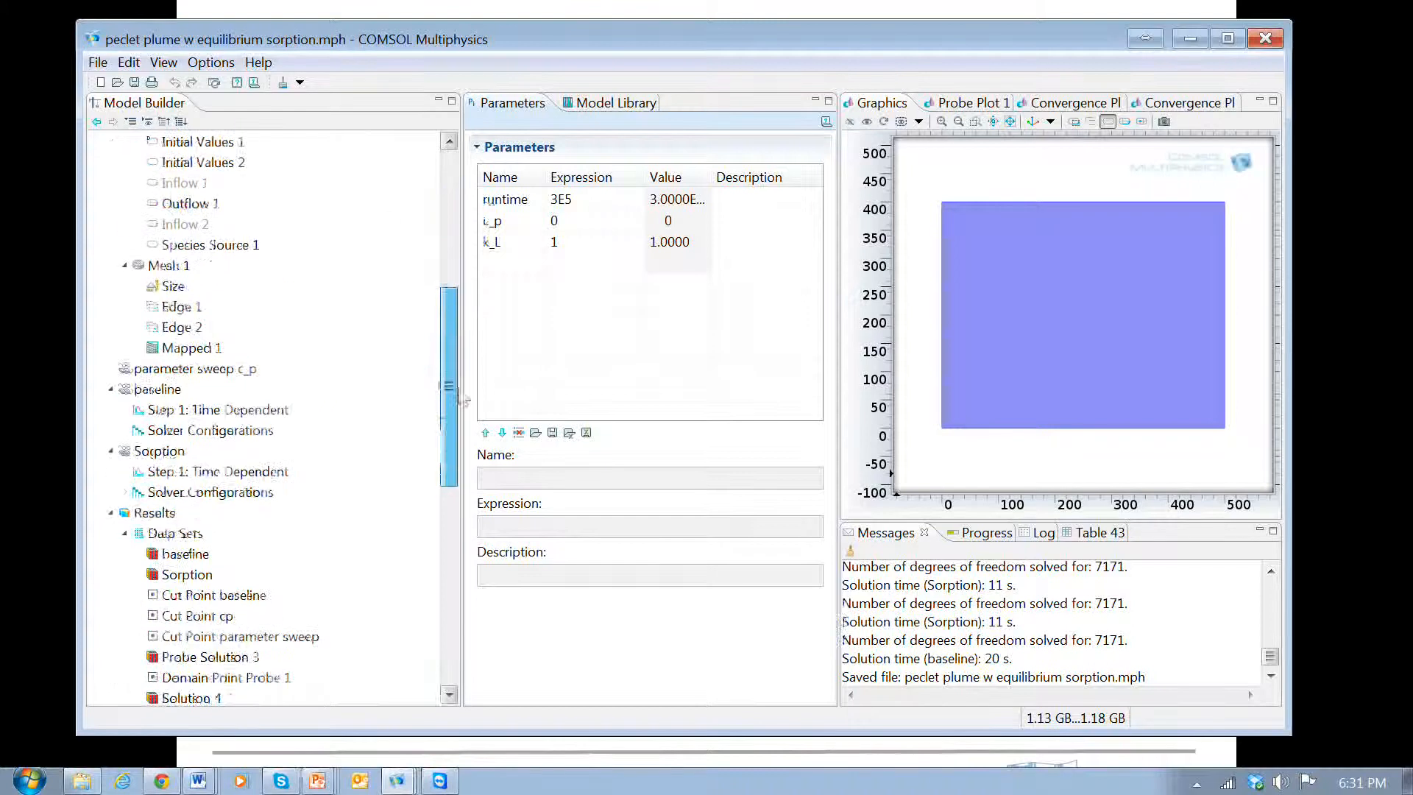
pyautogui.click(156, 389)
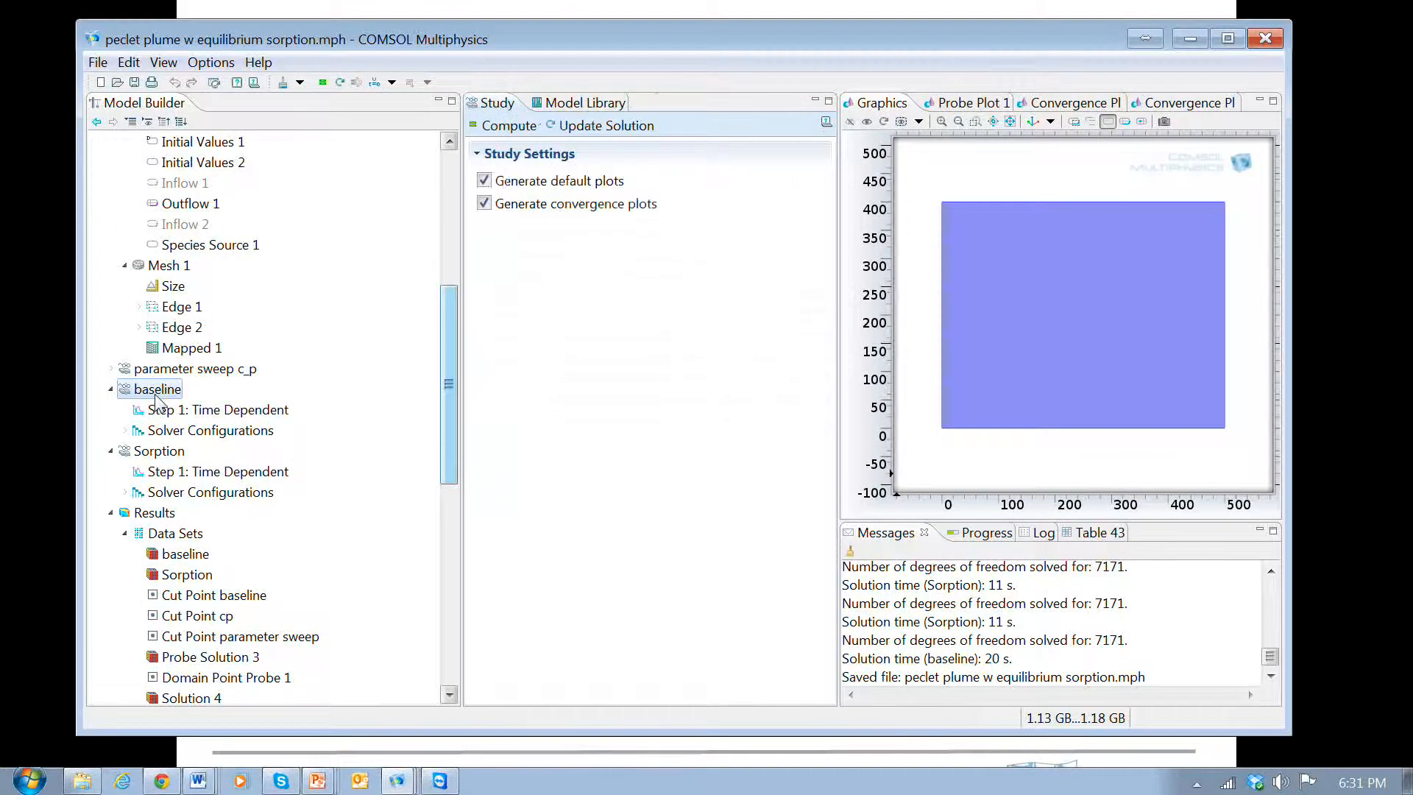
pyautogui.click(170, 455)
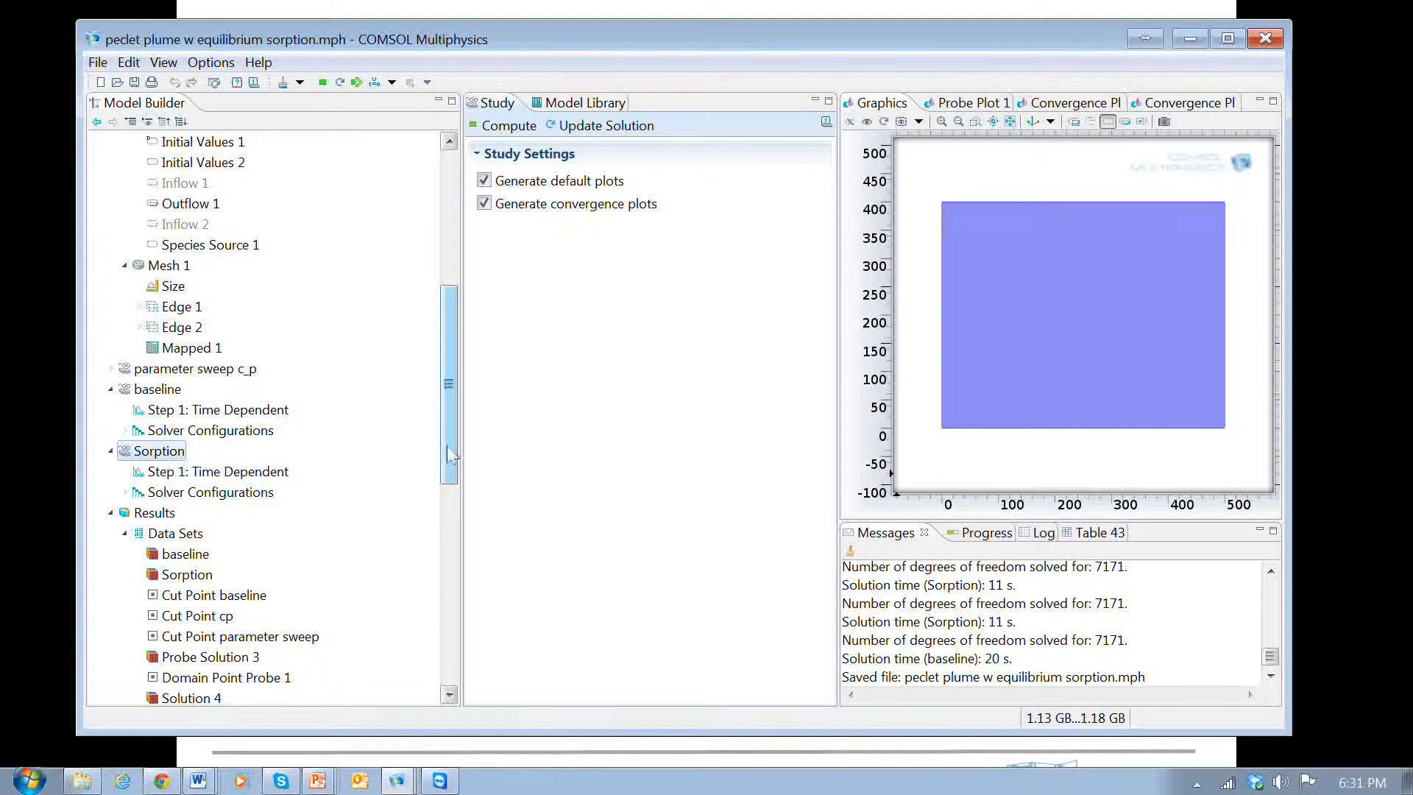
# - Open the expression of the c_p global parameter for editing and leave it without entering a new value
pyautogui.moveTo(446, 444); pyautogui.dragTo(452, 276)
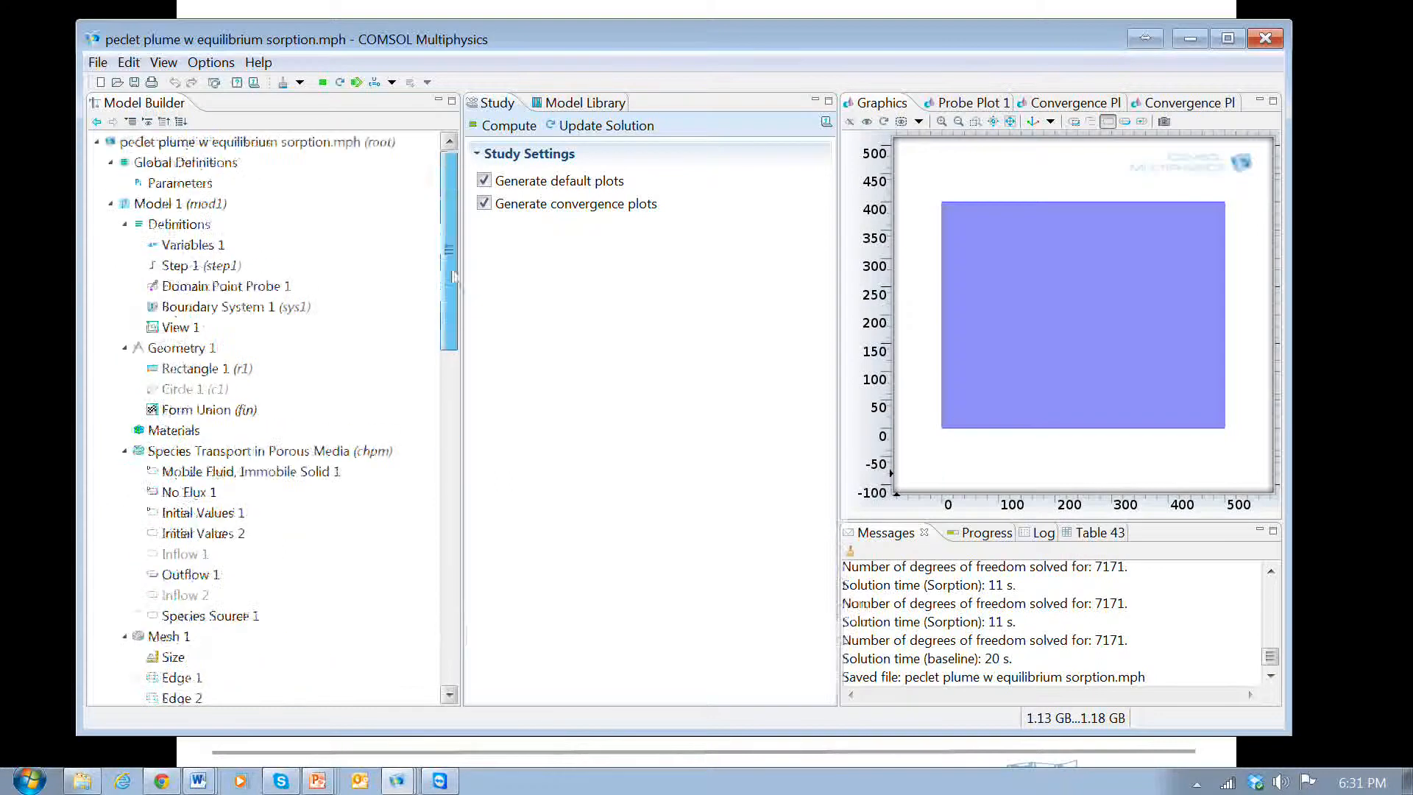
pyautogui.click(188, 184)
pyautogui.click(566, 221)
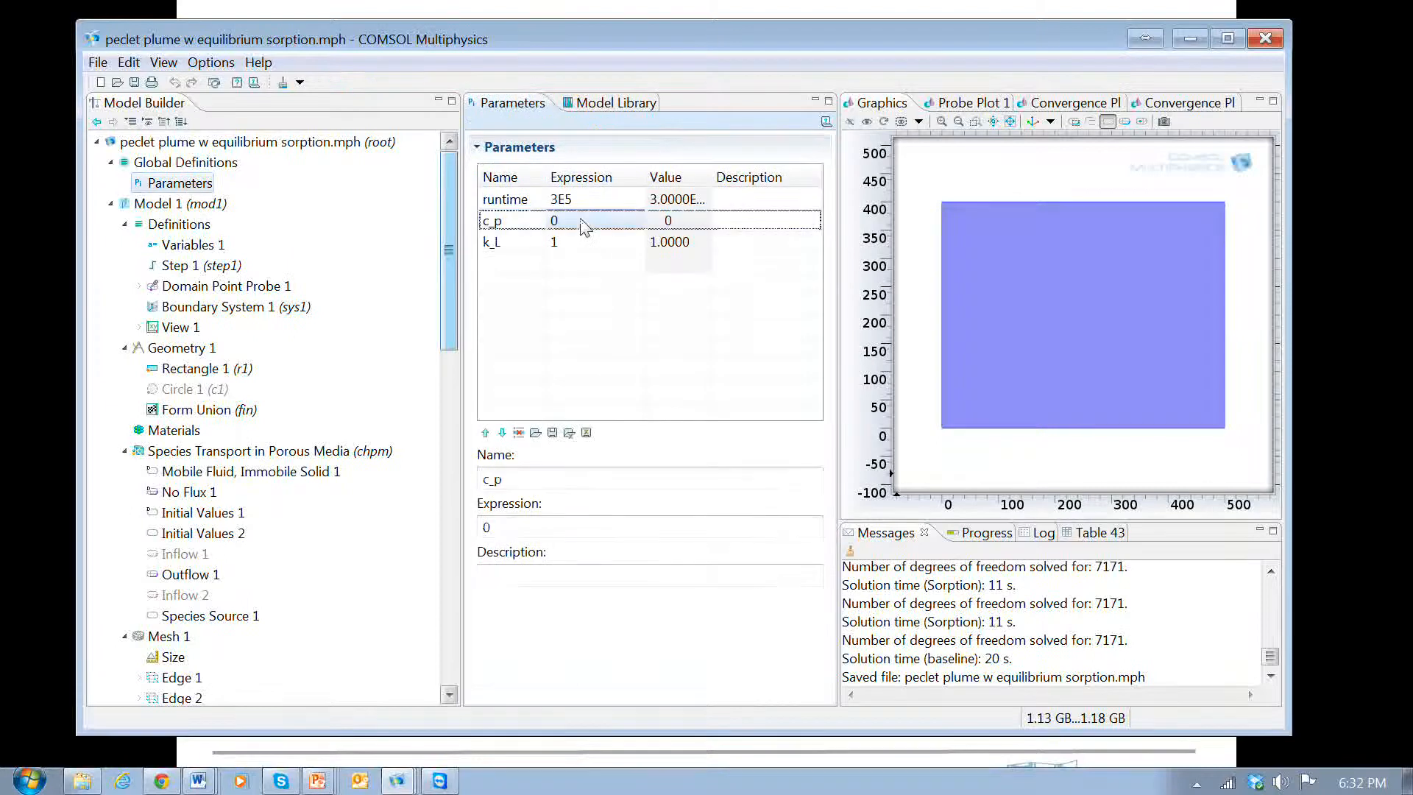
pyautogui.click(571, 220)
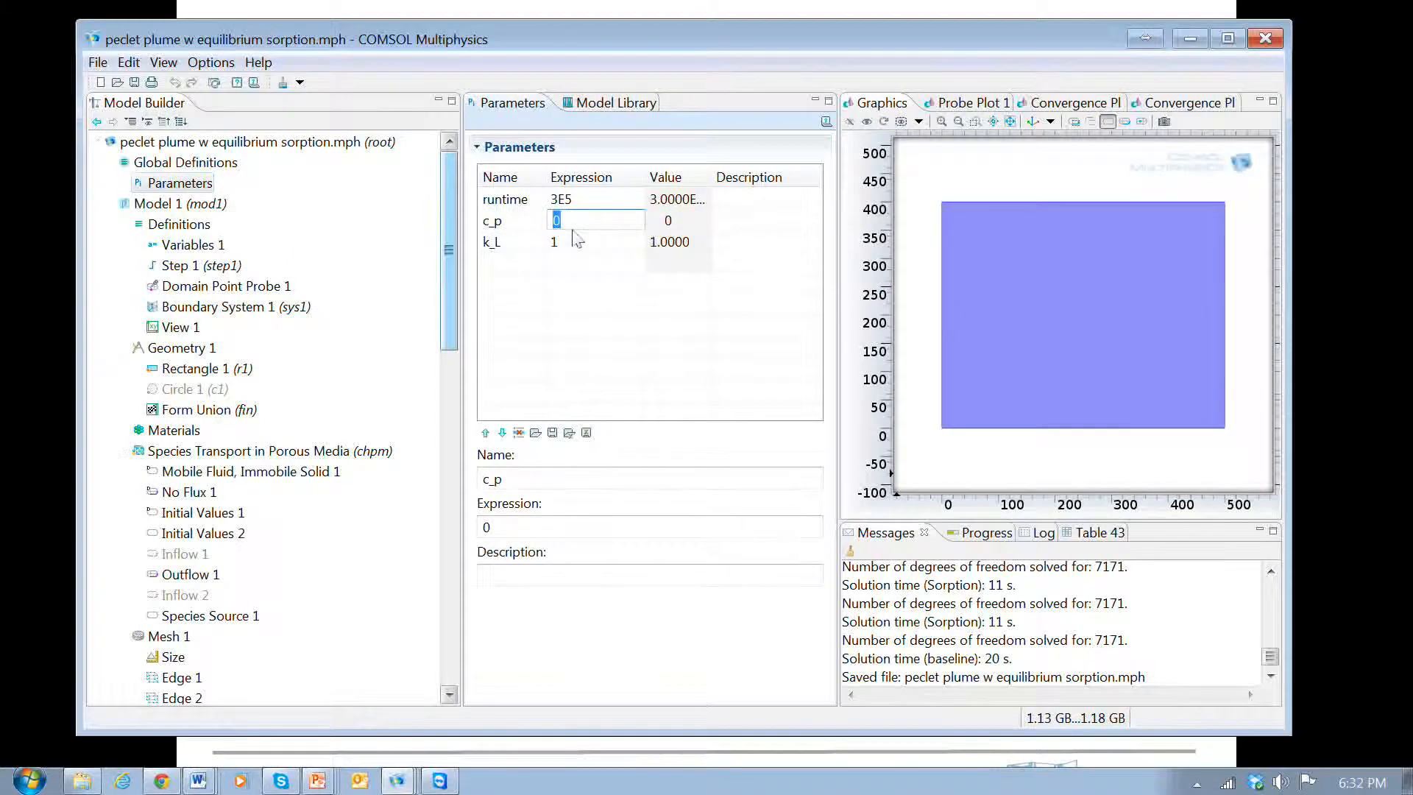
pyautogui.click(574, 227)
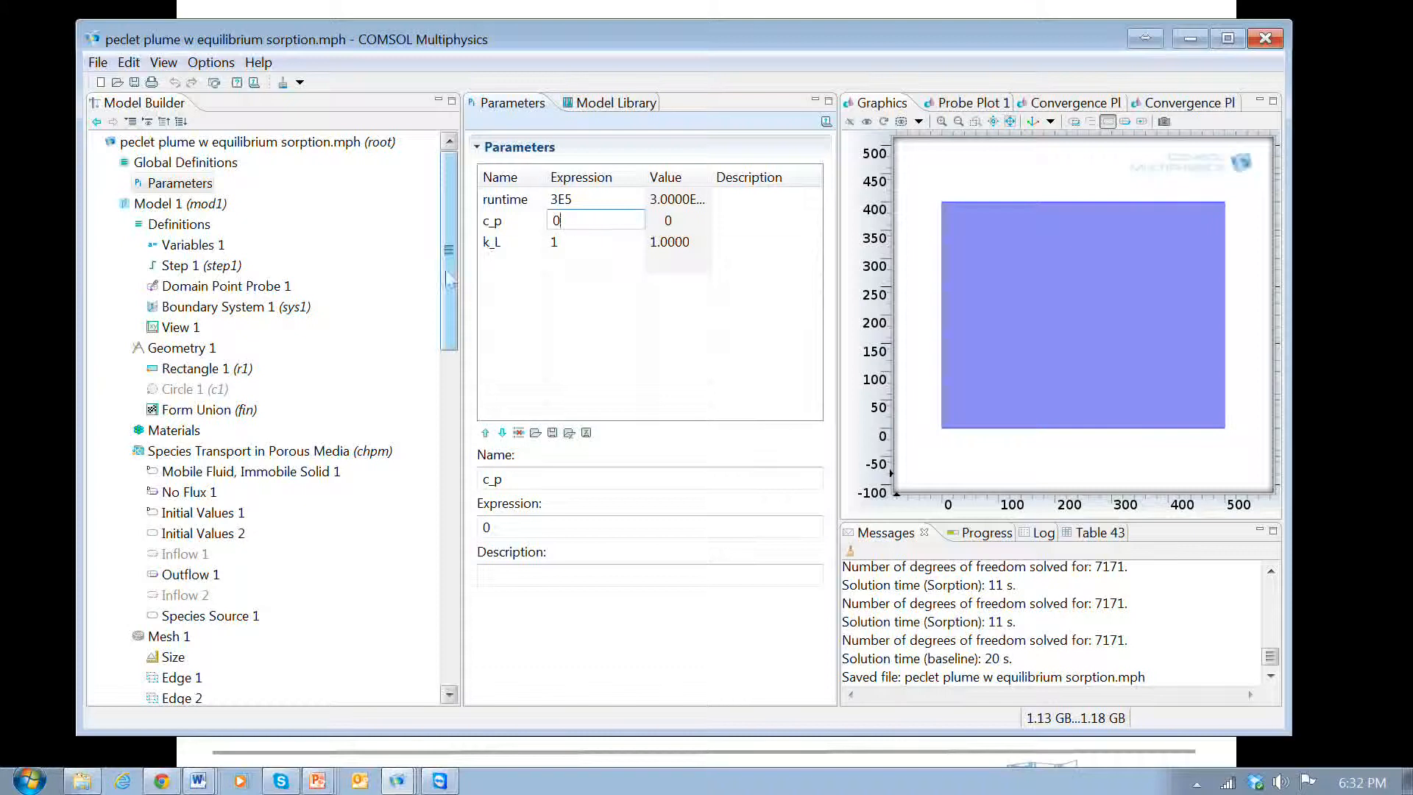
pyautogui.moveTo(448, 256)
pyautogui.mouseDown()
pyautogui.moveTo(452, 437)
pyautogui.moveTo(444, 245)
pyautogui.mouseUp()
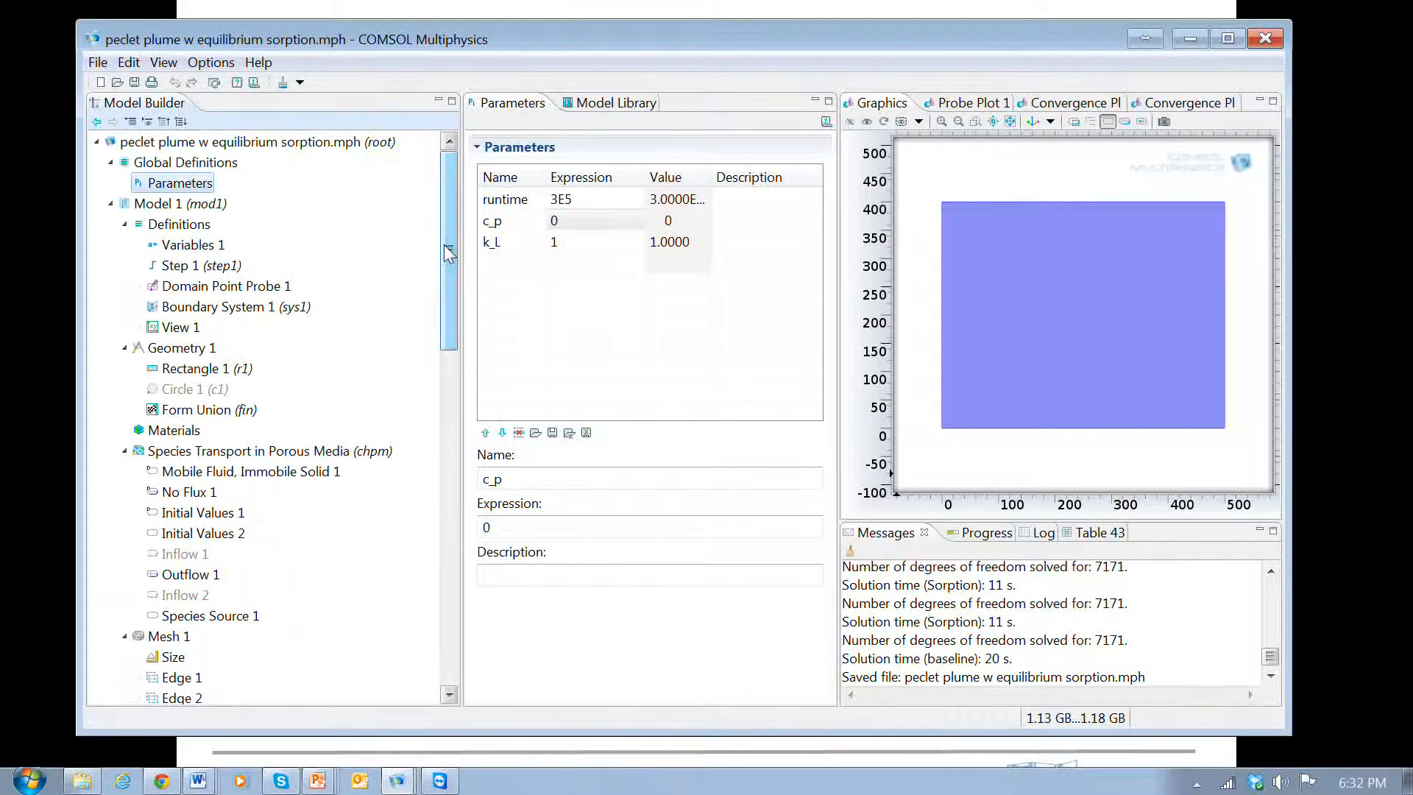
pyautogui.click(571, 233)
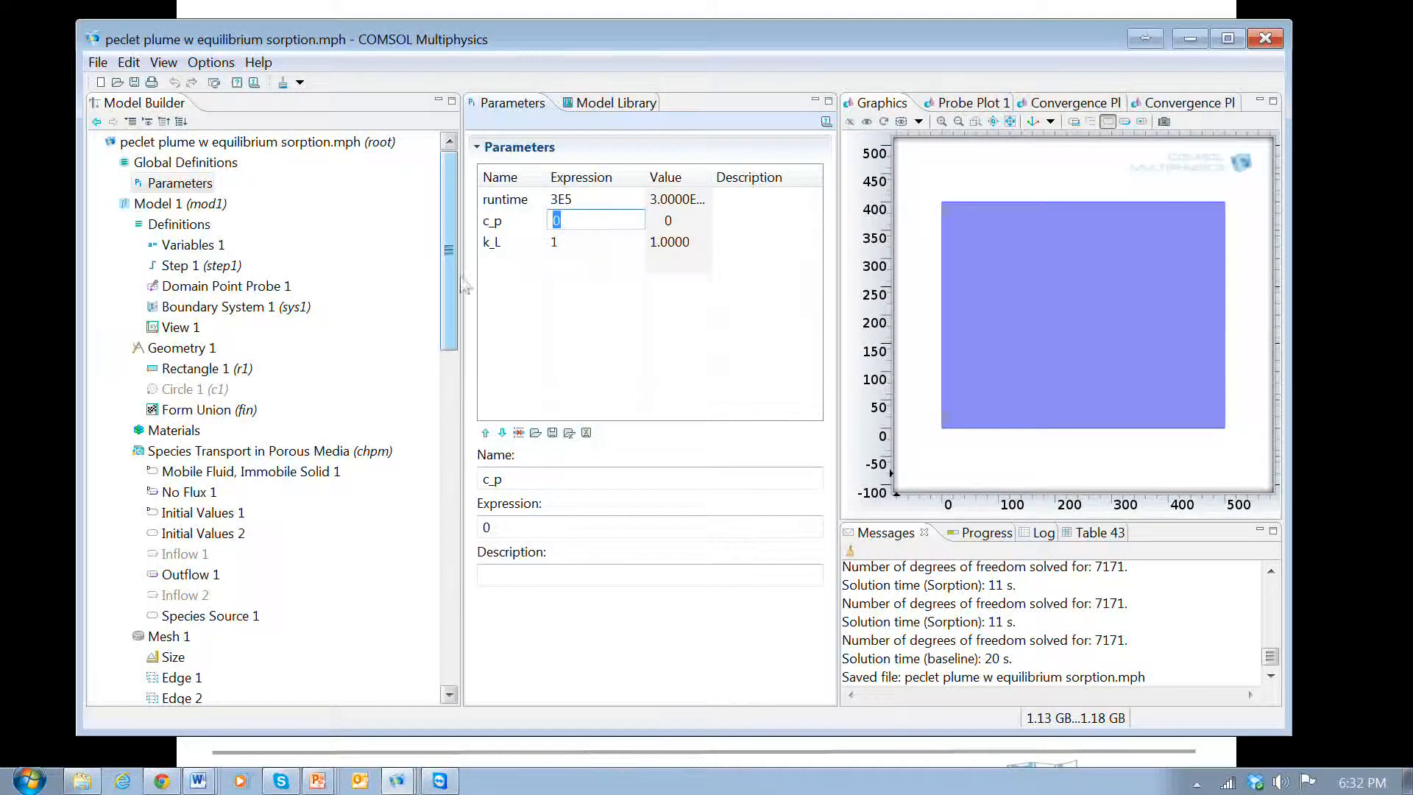
pyautogui.moveTo(452, 276)
pyautogui.mouseDown()
pyautogui.moveTo(445, 477)
pyautogui.moveTo(449, 263)
pyautogui.mouseUp()
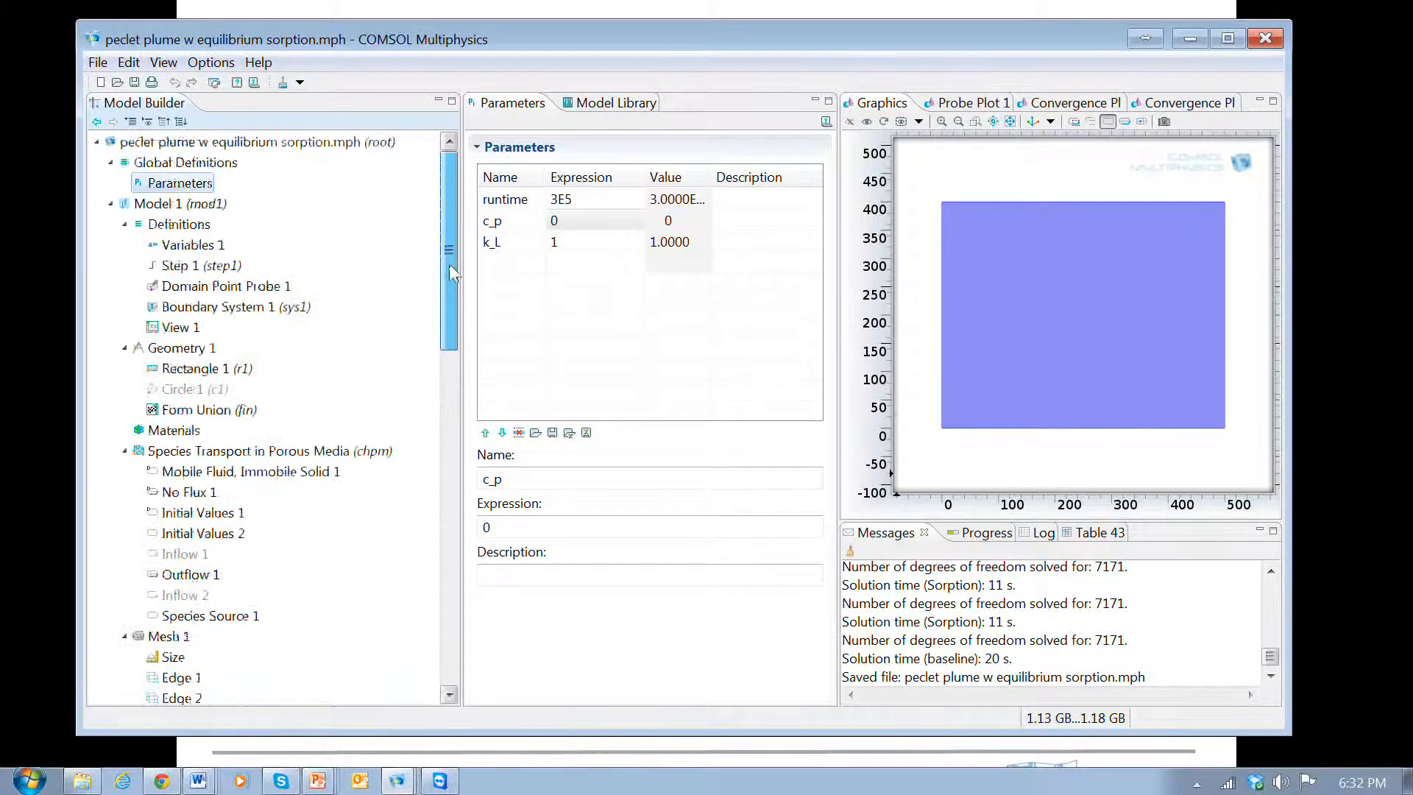
# - Inspect the coordinates of Domain Point Probe 1, expand it, and update its results
pyautogui.click(208, 289)
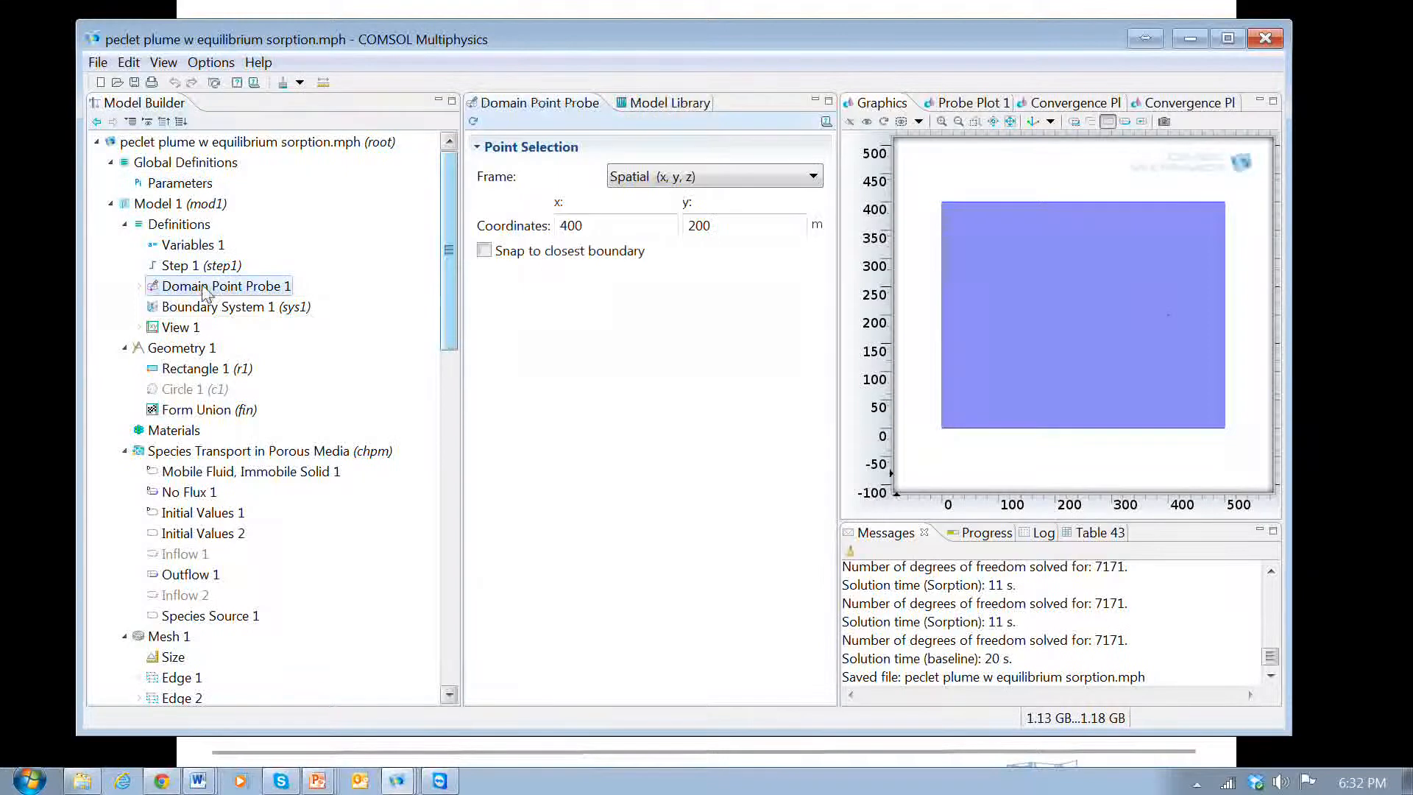
pyautogui.click(140, 286)
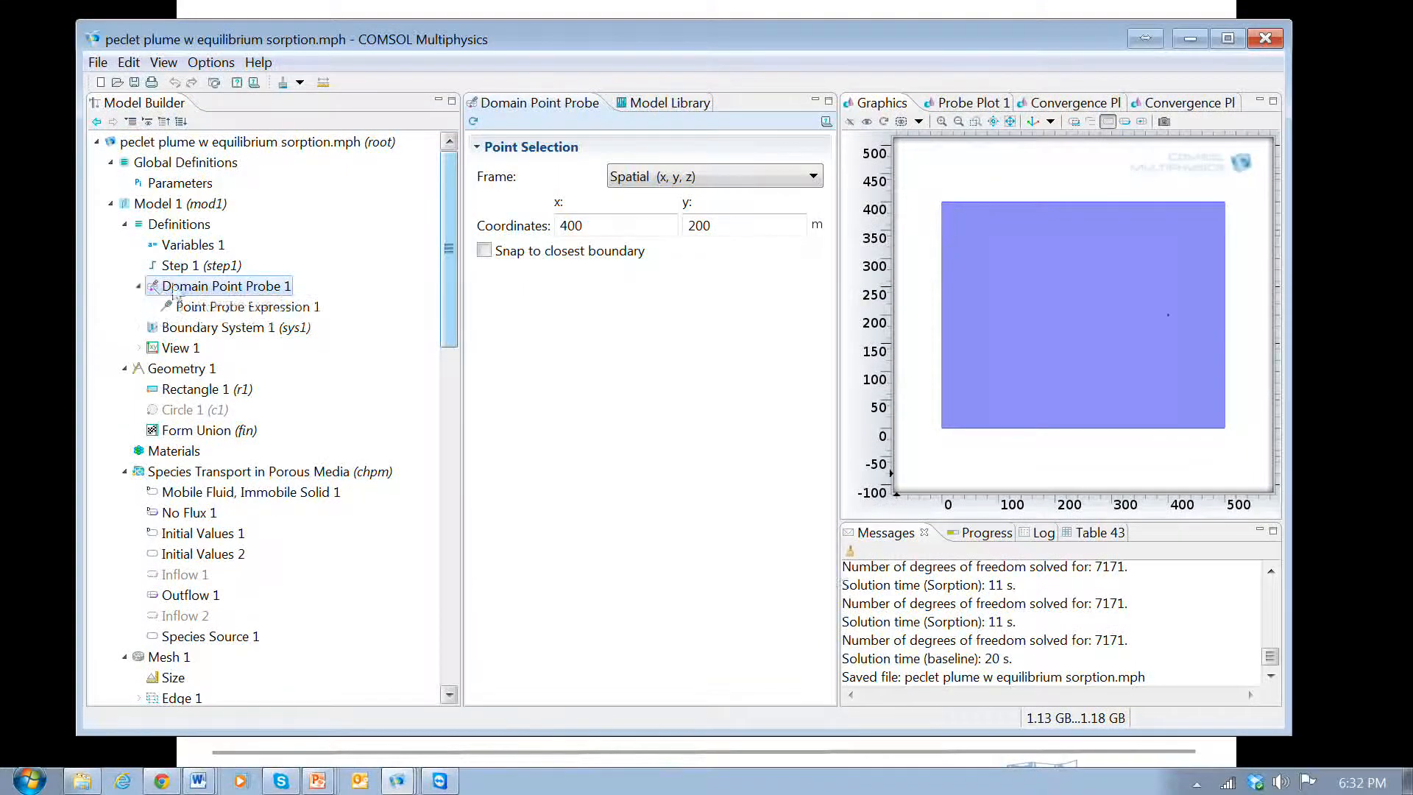
pyautogui.click(474, 121)
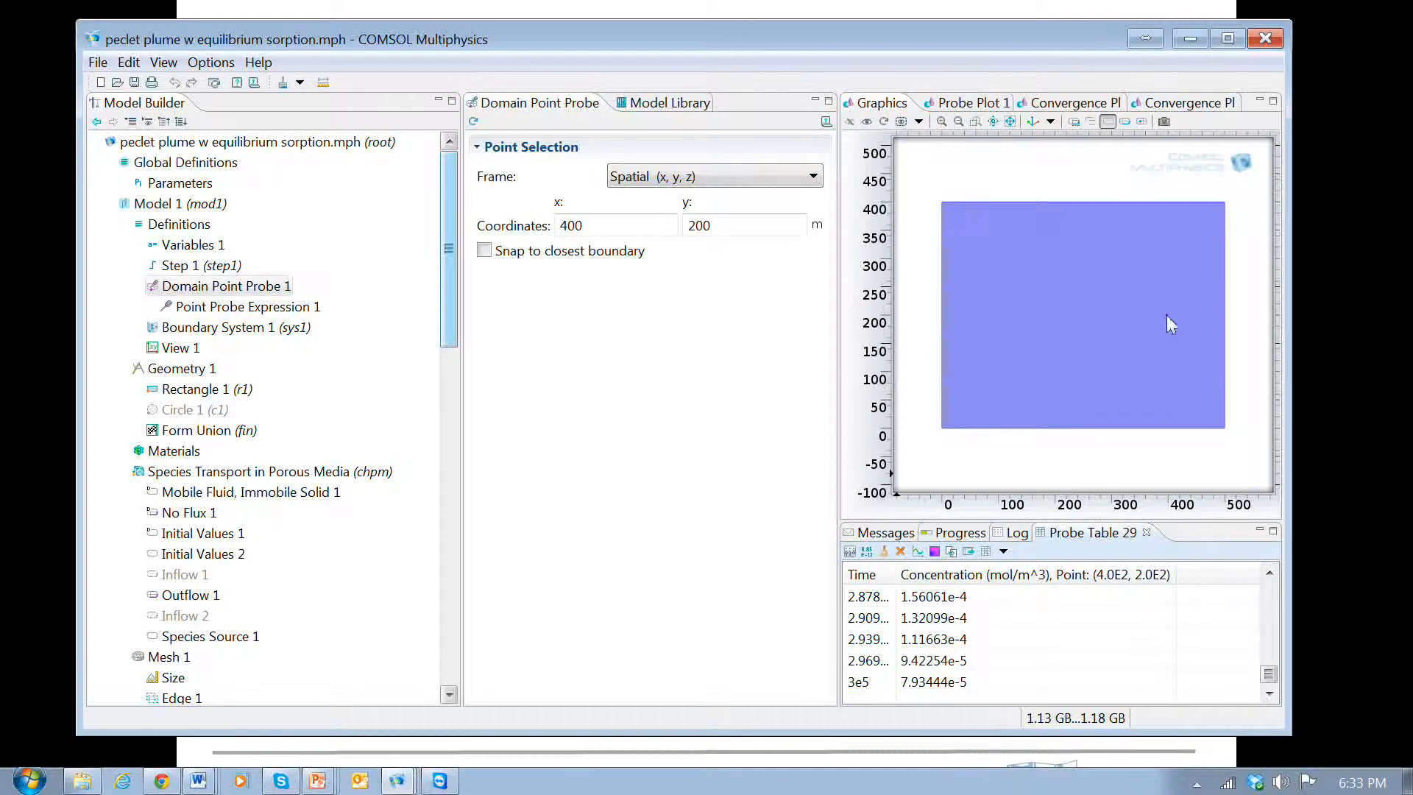
# - Display 1D Plot Group 12 to compare the baseline and sorption concentration curves over time
pyautogui.moveTo(446, 254); pyautogui.dragTo(451, 410)
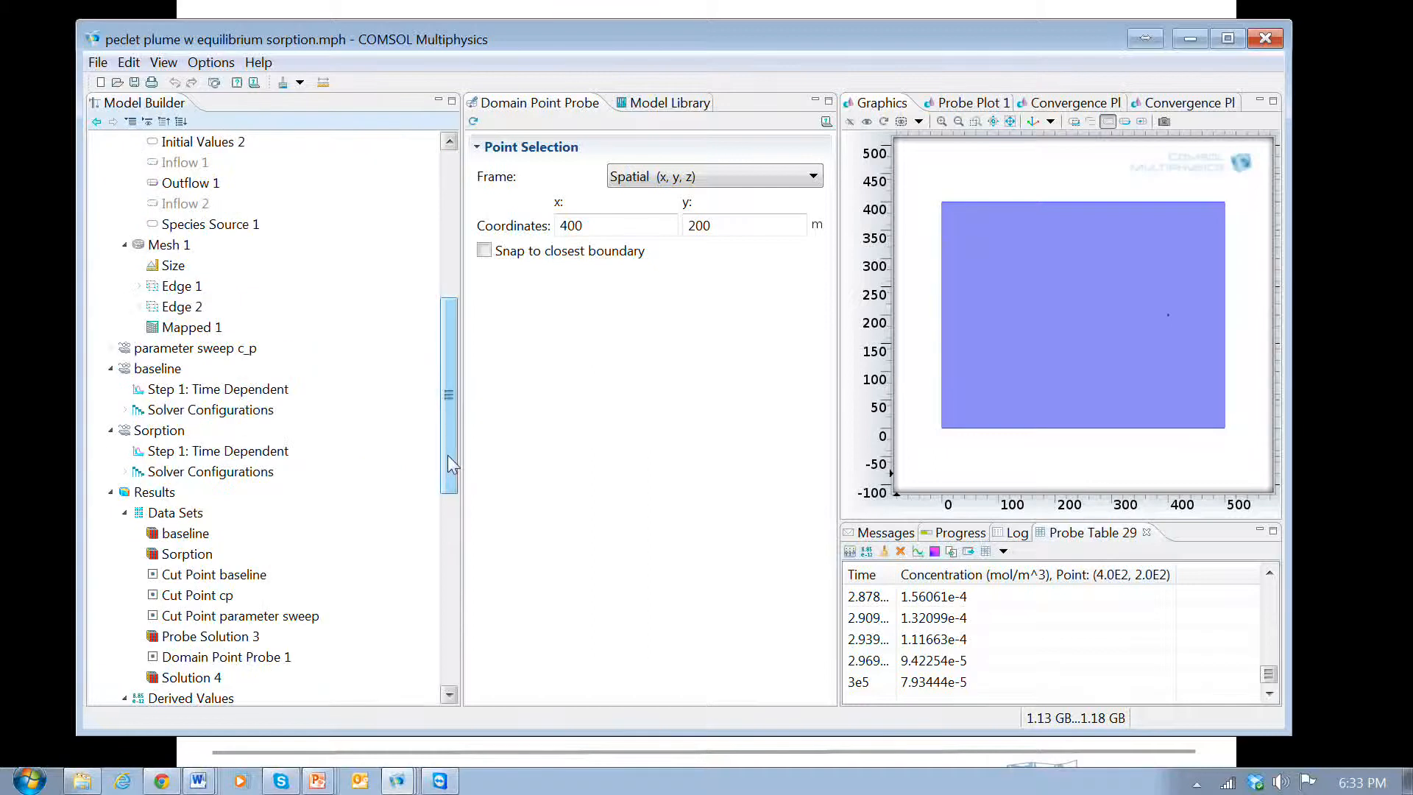
pyautogui.moveTo(448, 463); pyautogui.dragTo(448, 607)
pyautogui.click(213, 491)
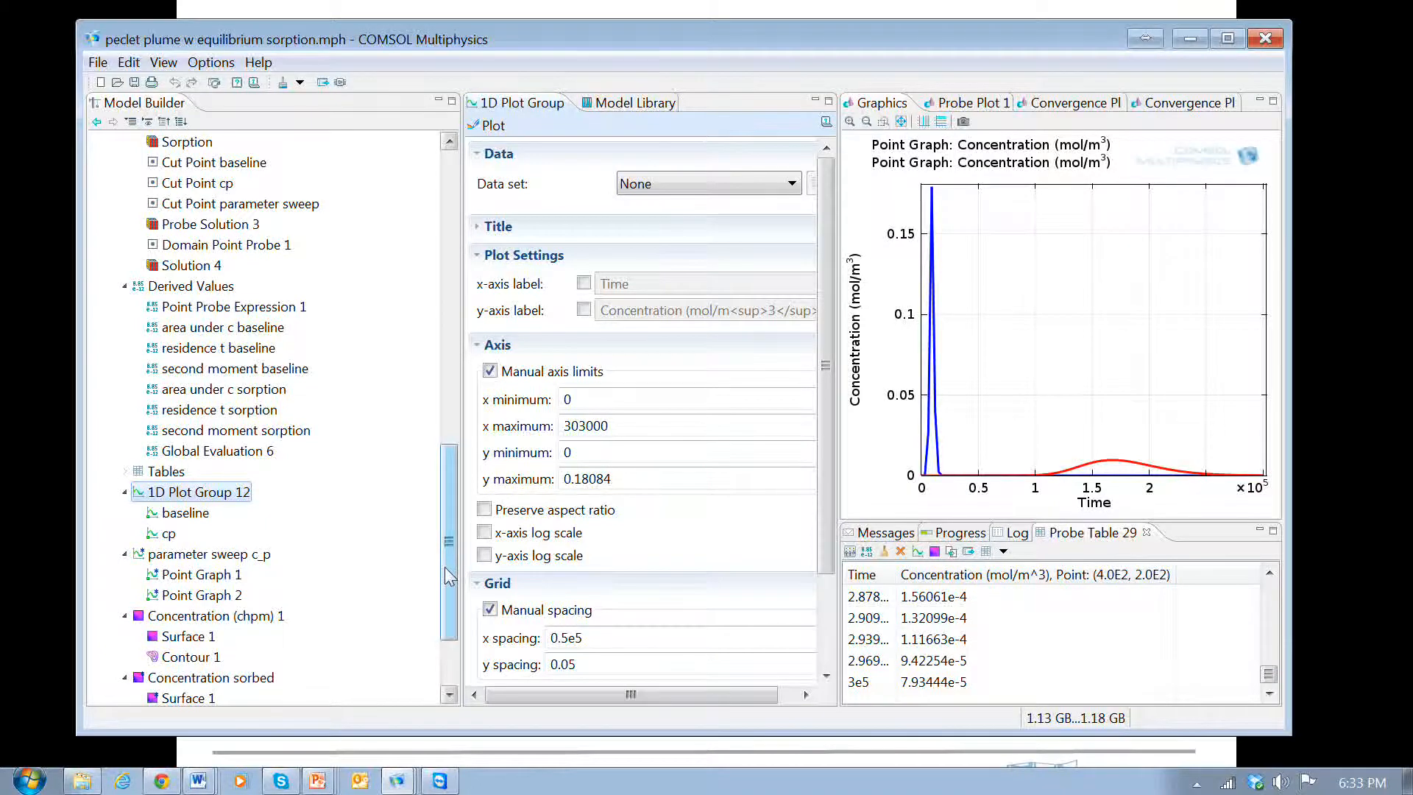
# - Delete the old results table and evaluate the integral of ppb1 in the area under c baseline derived value
pyautogui.moveTo(448, 578); pyautogui.dragTo(448, 563)
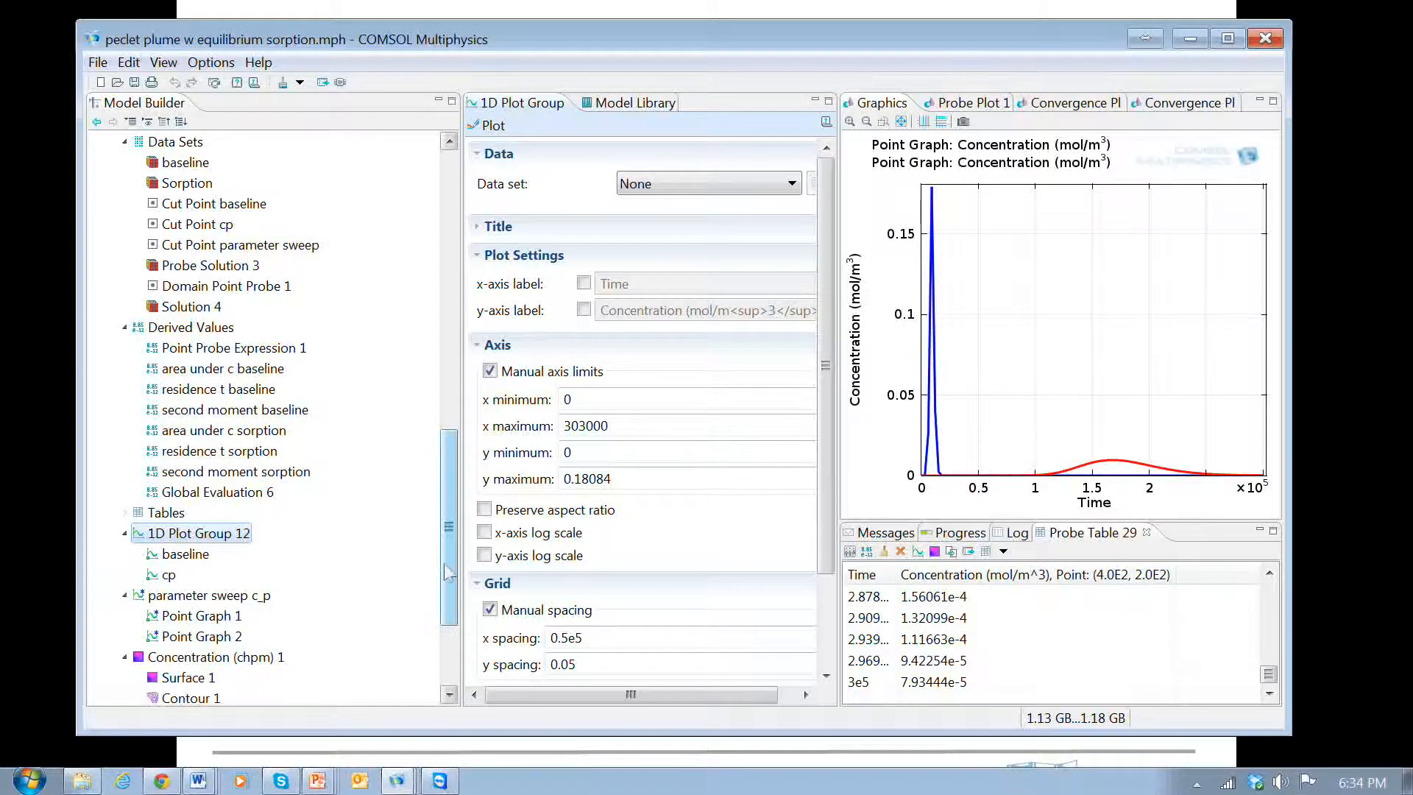
pyautogui.click(232, 370)
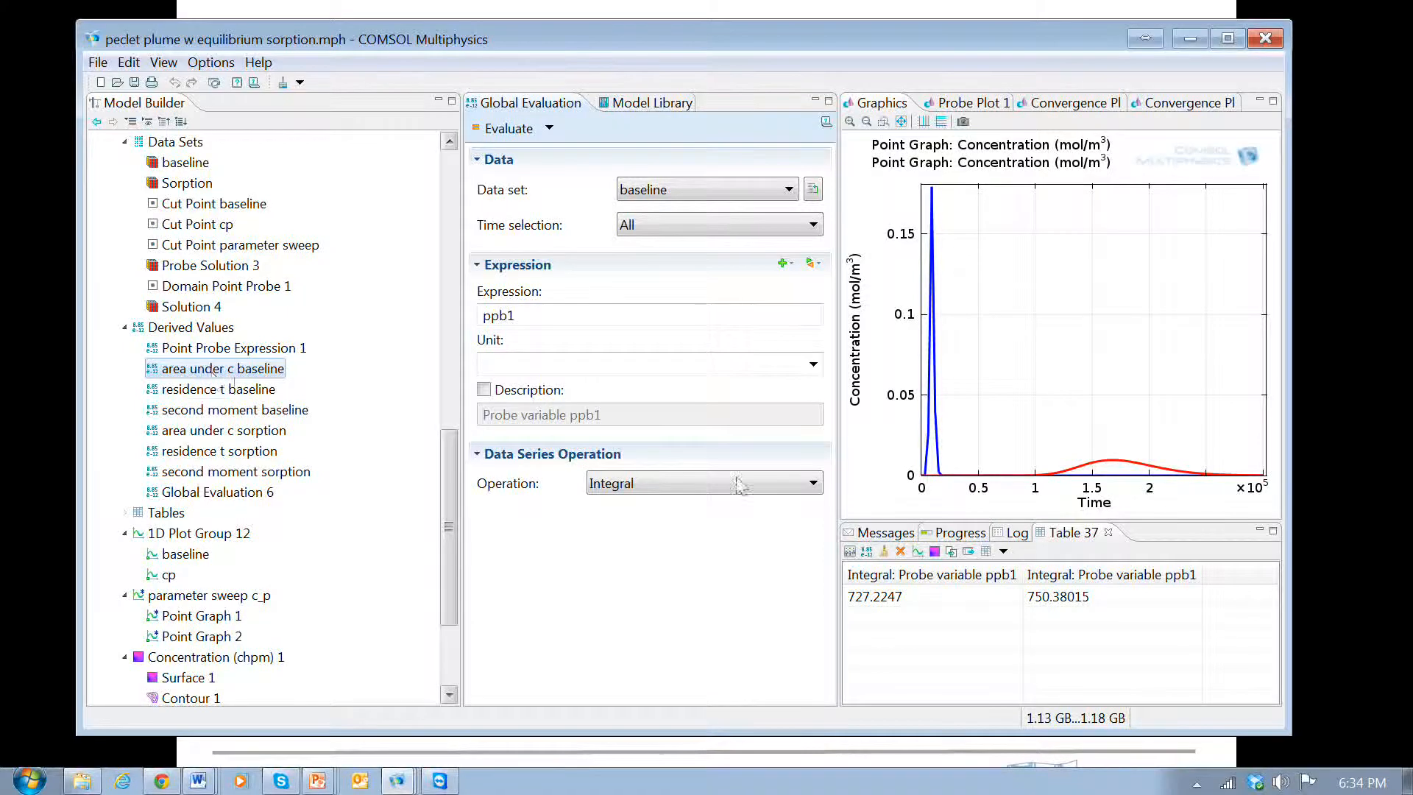
pyautogui.click(899, 551)
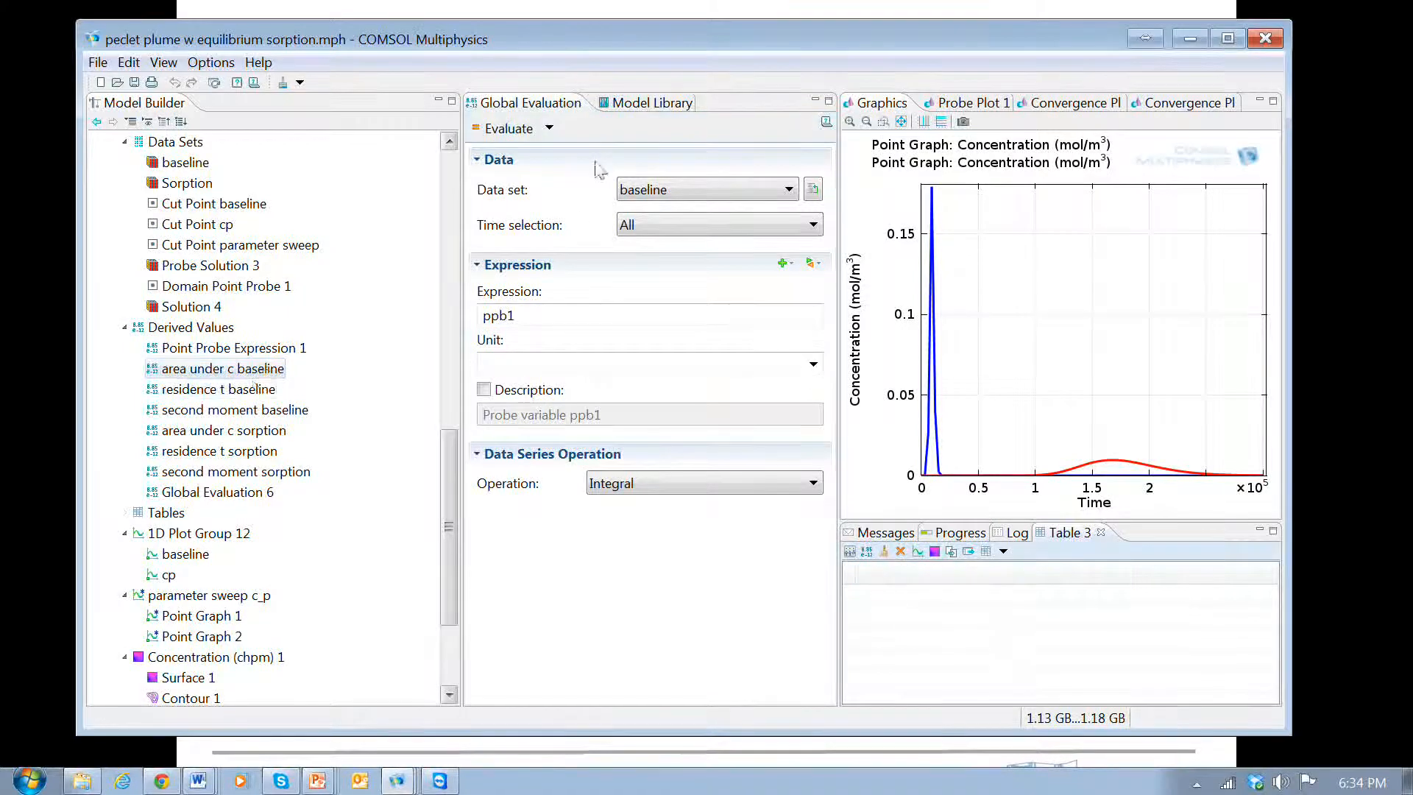
pyautogui.click(500, 128)
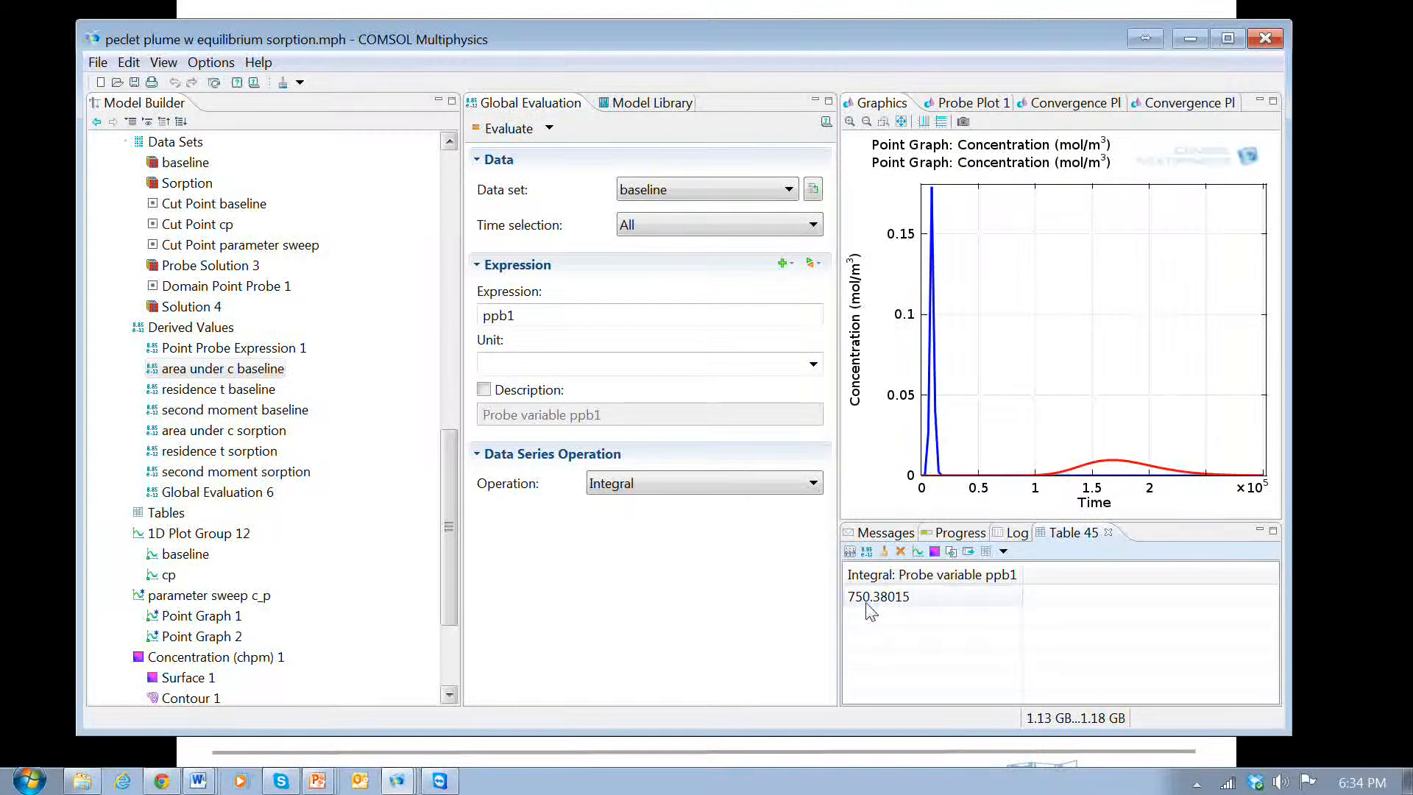
# - Delete the old results table of area under c sorption and evaluate its integral of ppb1 on the Sorption data set
pyautogui.click(246, 433)
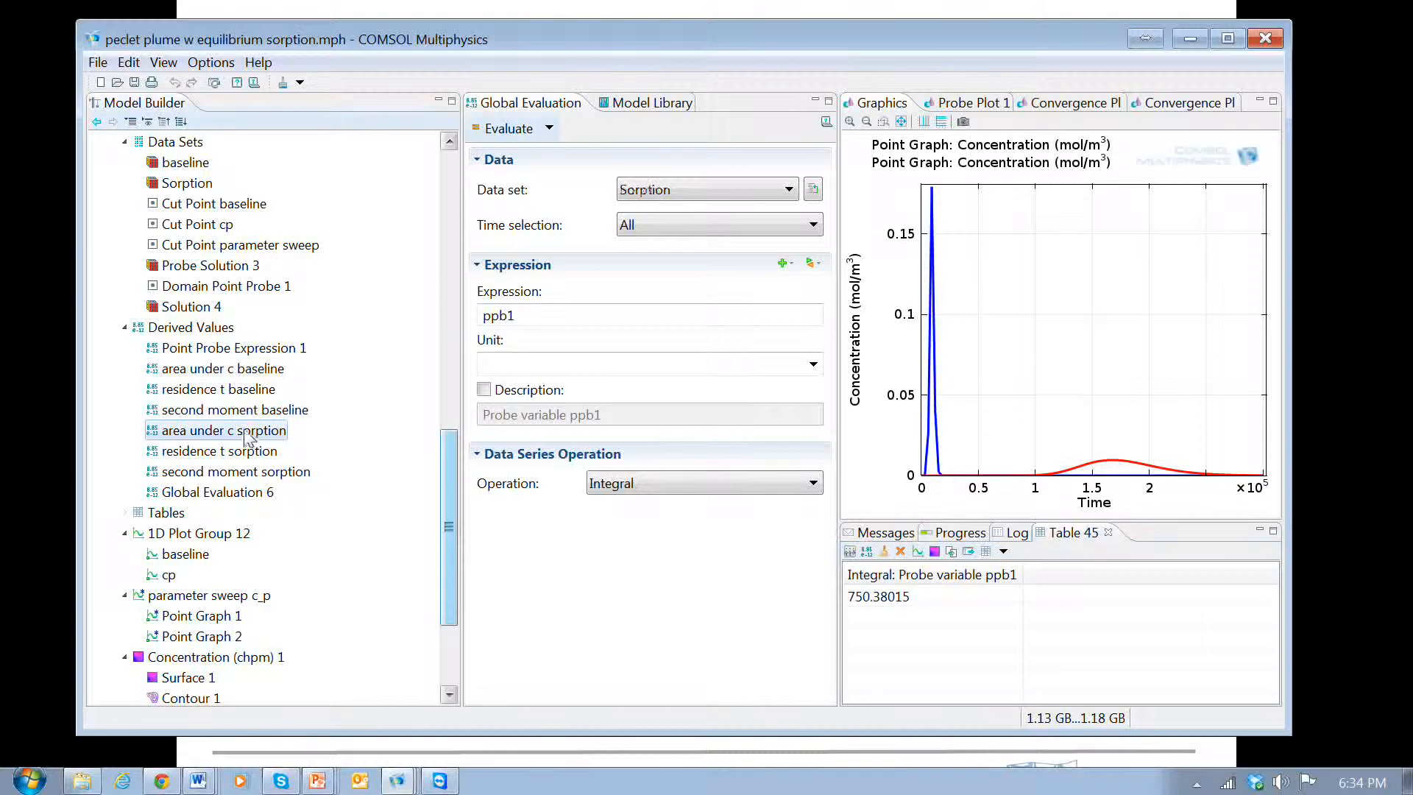
pyautogui.click(901, 556)
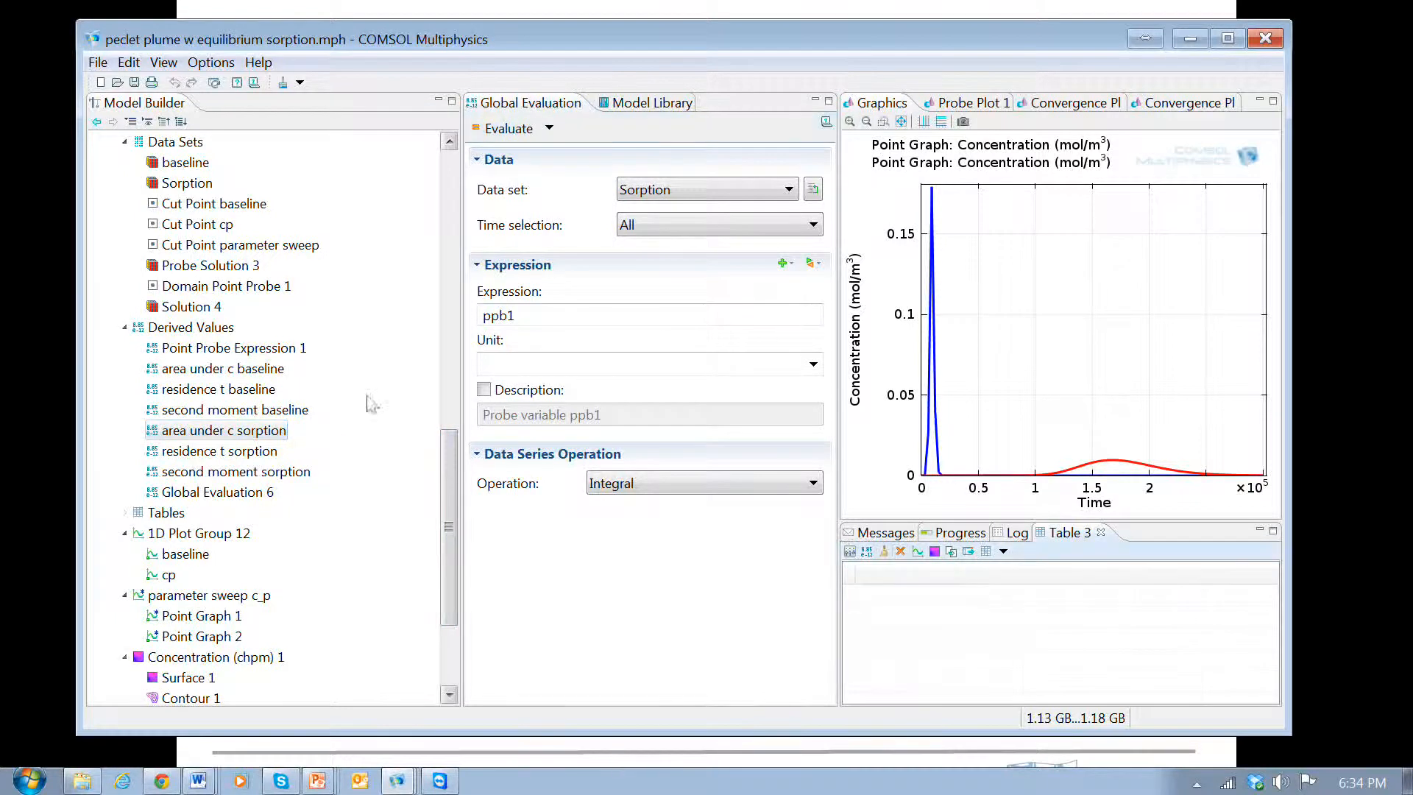
pyautogui.click(250, 376)
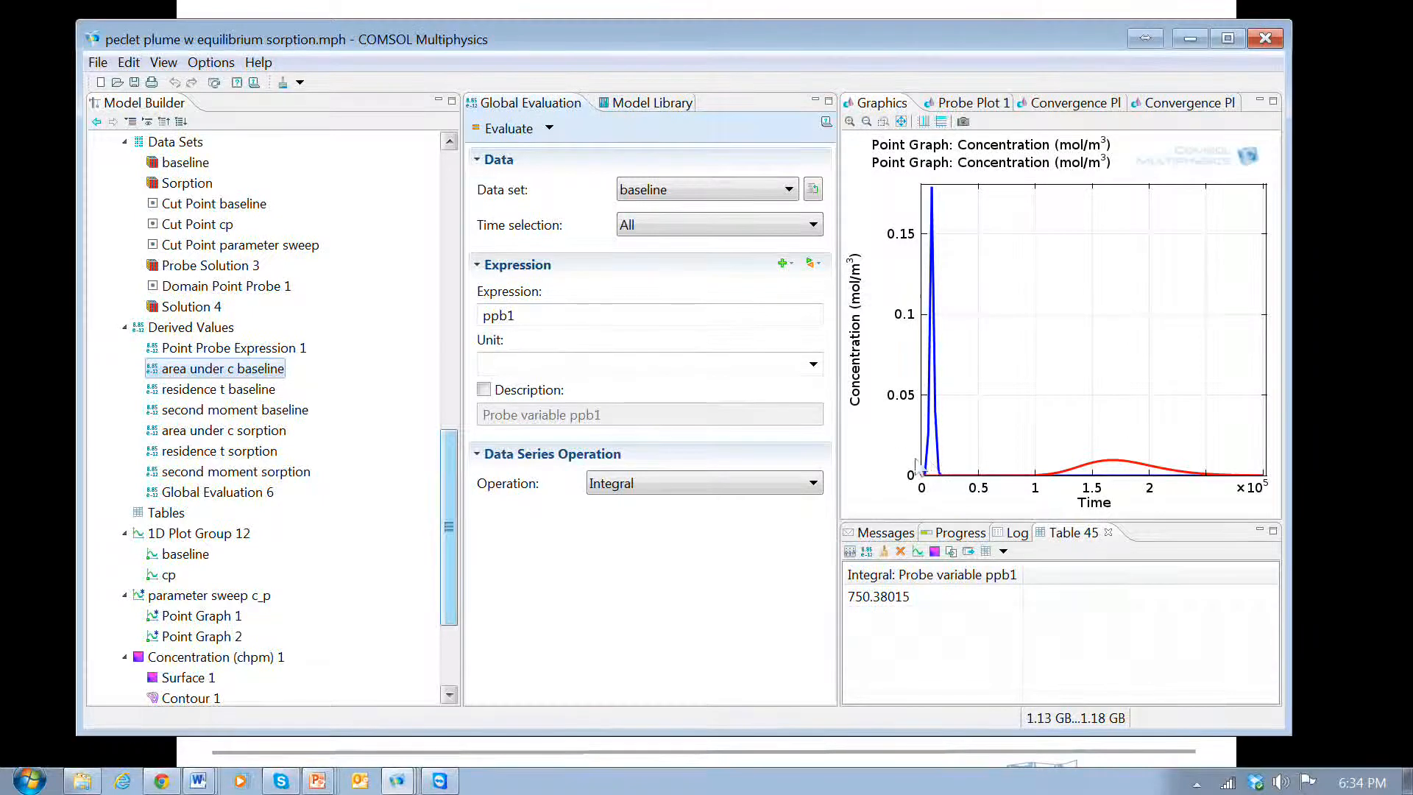
pyautogui.click(242, 431)
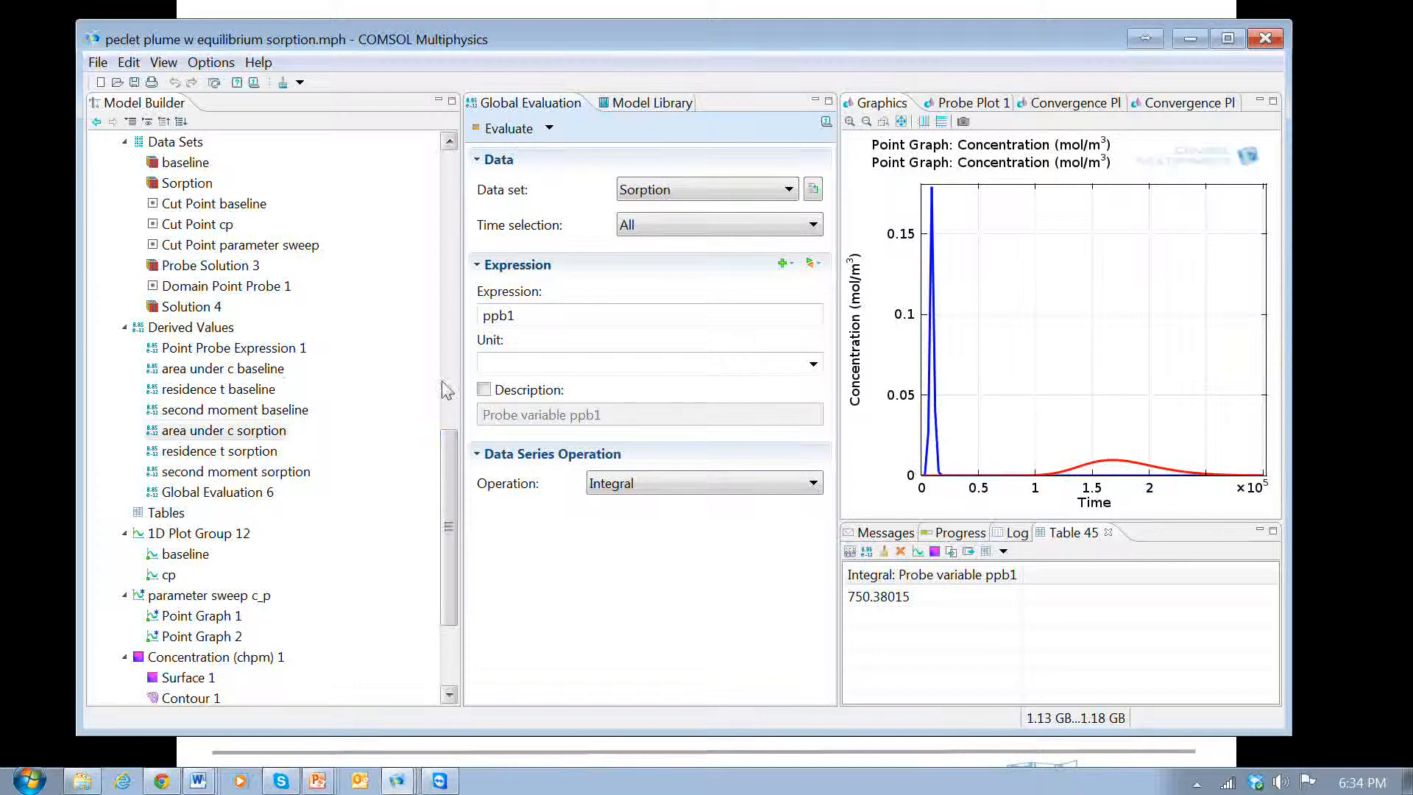
pyautogui.click(512, 132)
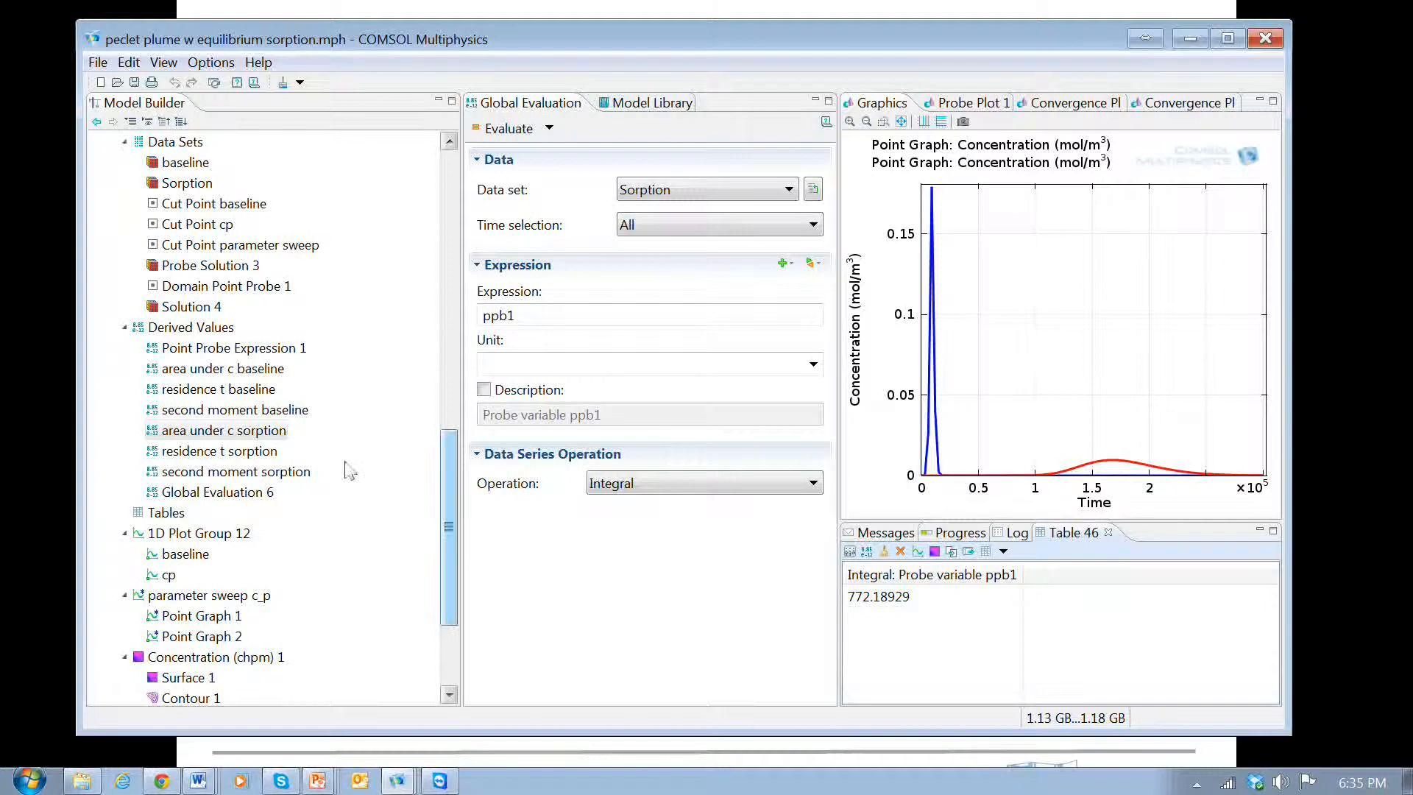
# - Evaluate the integral of ppb1*t/750 in residence t baseline, delete the old results table, and evaluate it again
pyautogui.click(248, 390)
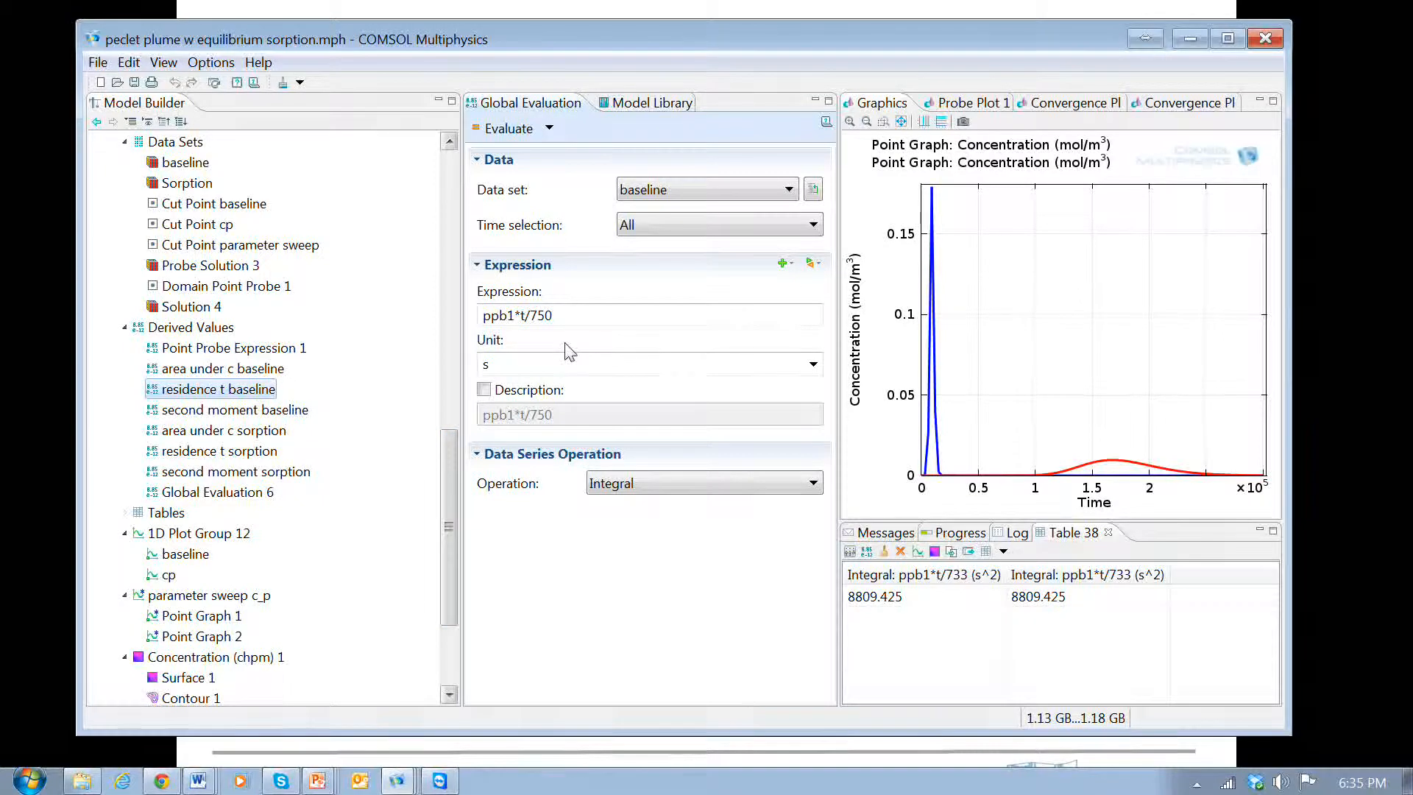
pyautogui.click(518, 317)
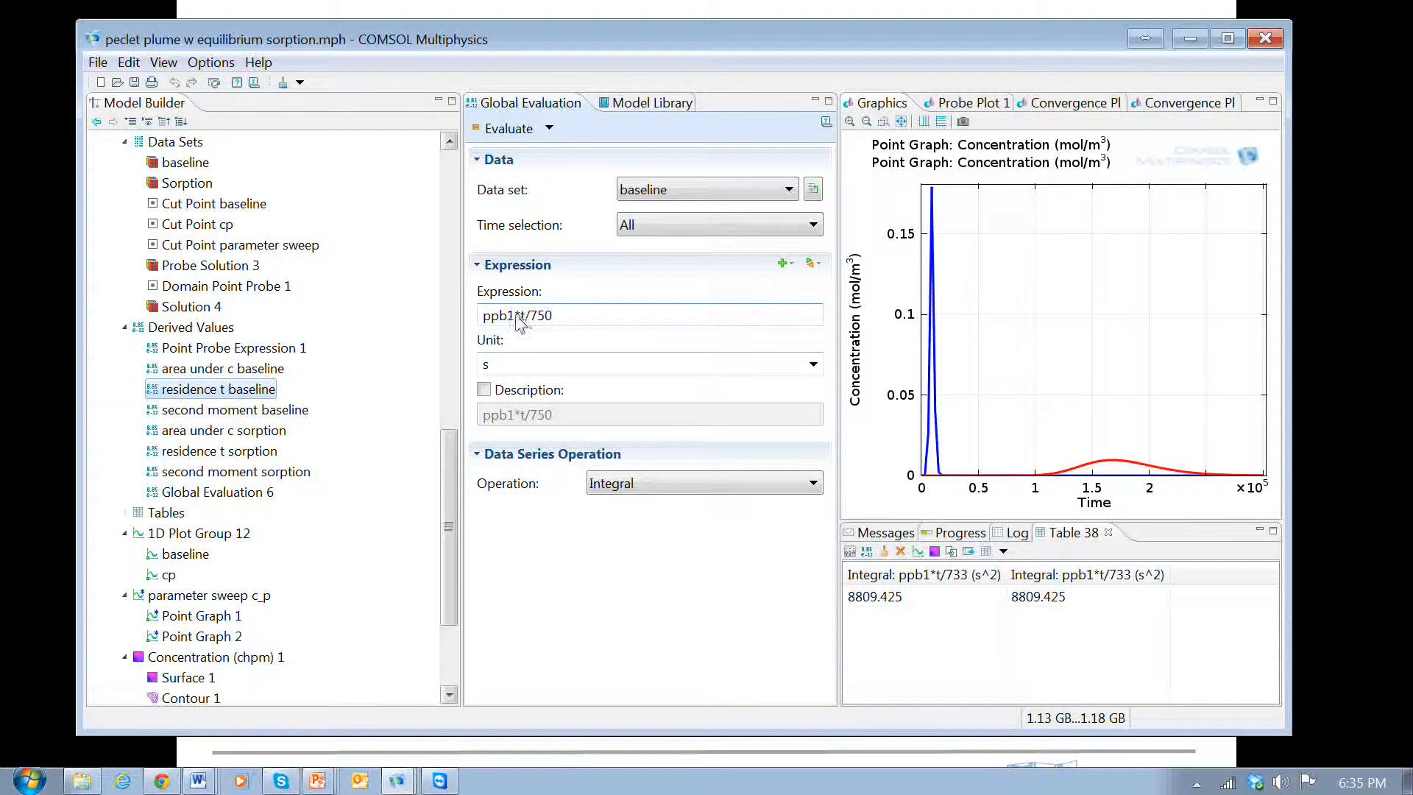
pyautogui.doubleClick(515, 315)
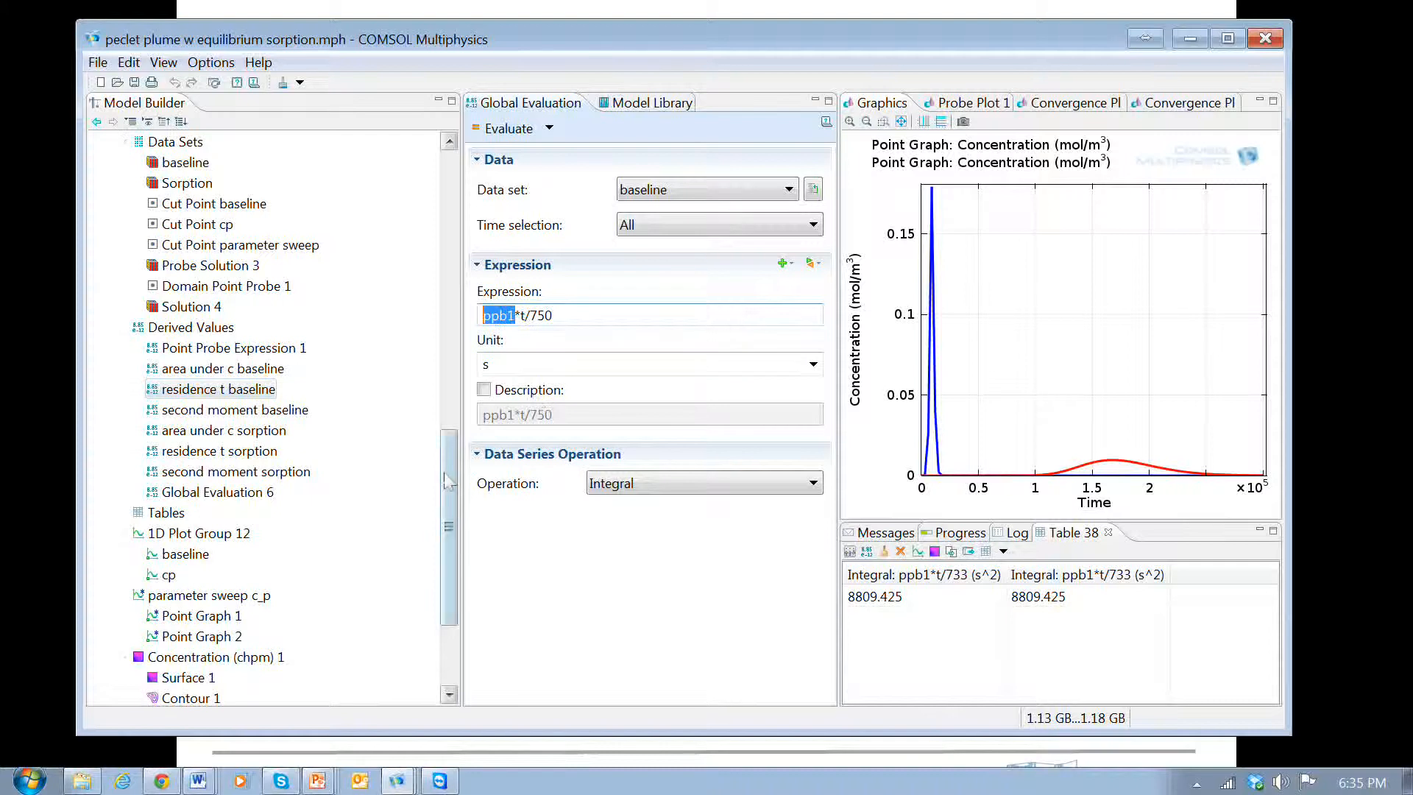
pyautogui.click(508, 315)
pyautogui.doubleClick(498, 317)
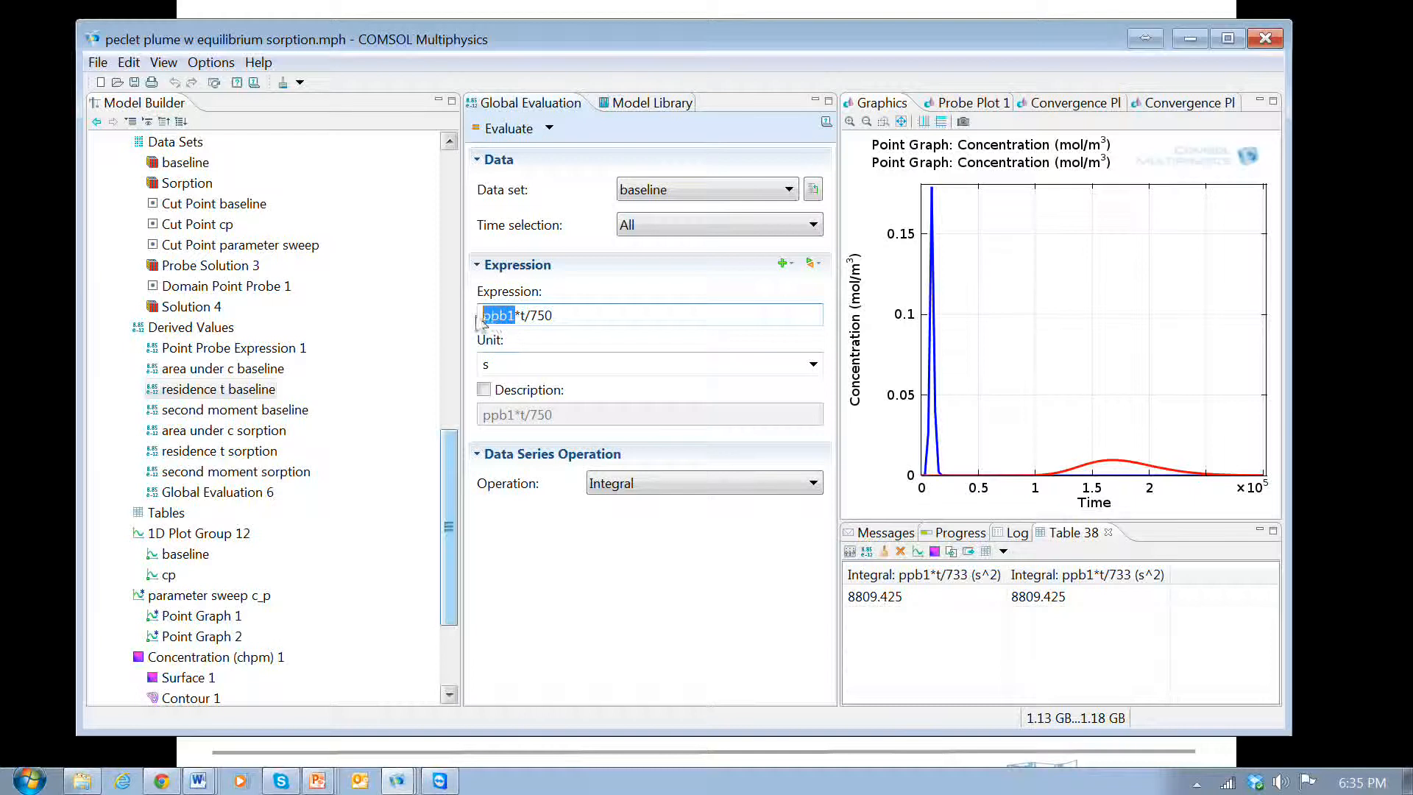
pyautogui.doubleClick(542, 315)
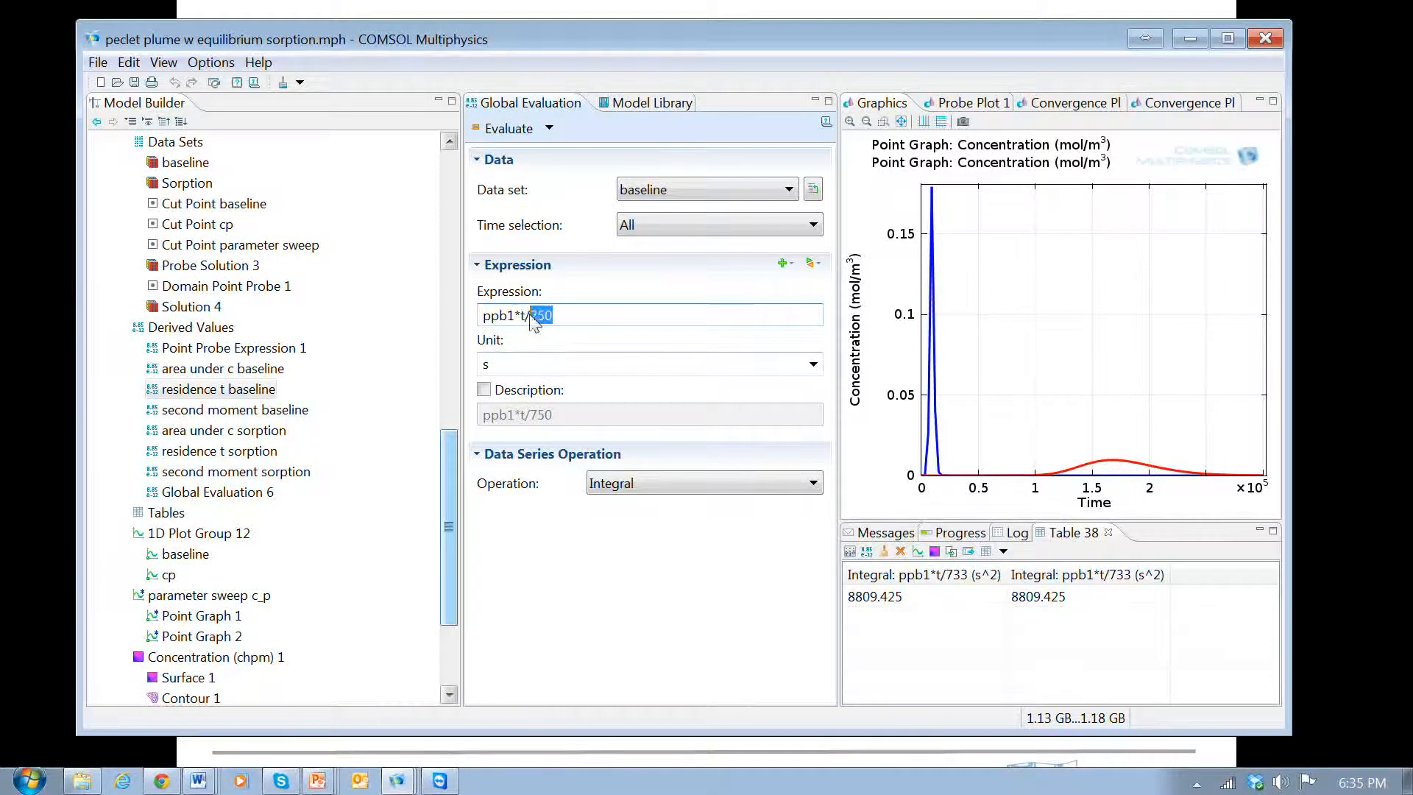
pyautogui.click(494, 131)
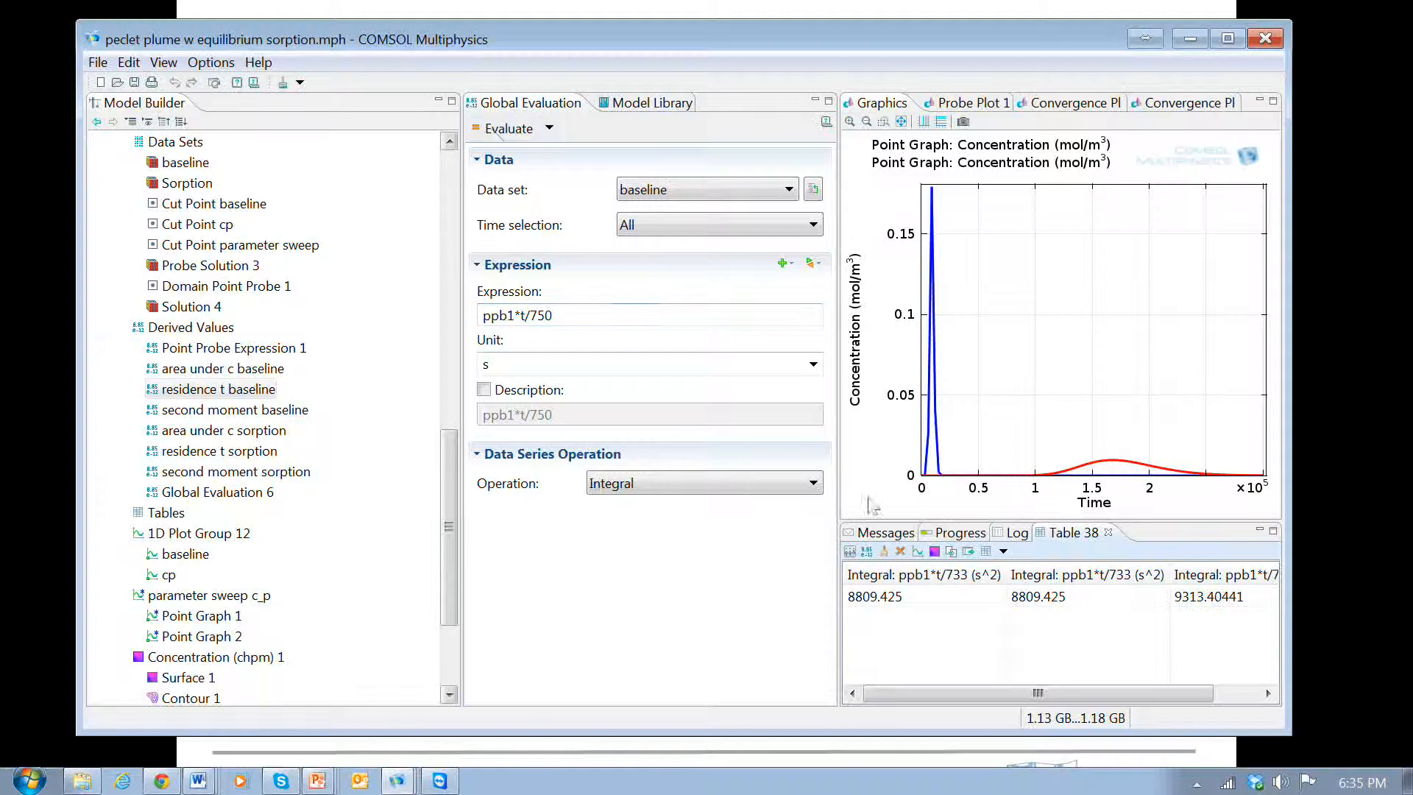
pyautogui.click(900, 551)
pyautogui.click(508, 129)
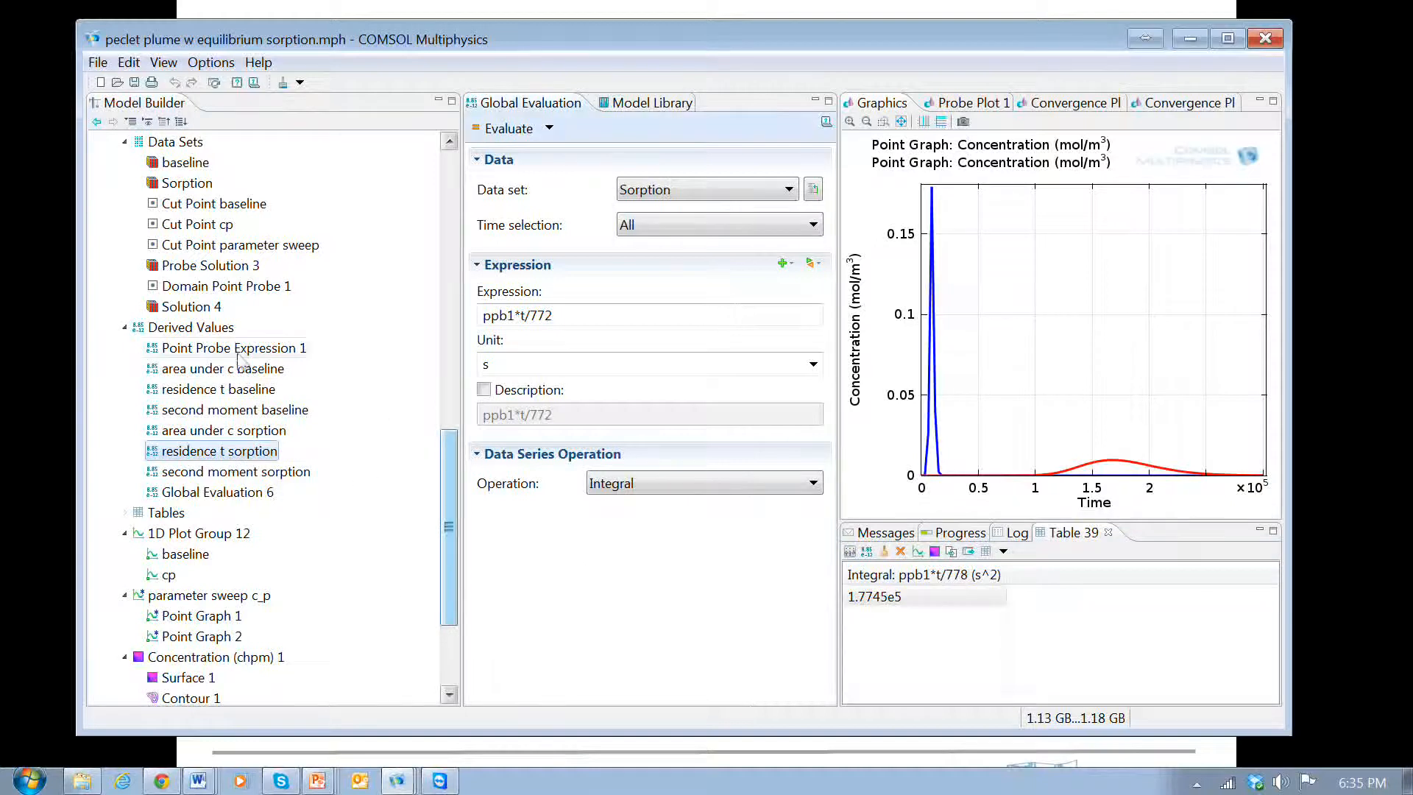
# - Evaluate the integral of ppb1*t/772 in residence t sorption, delete the old results table, and evaluate it again
pyautogui.click(490, 137)
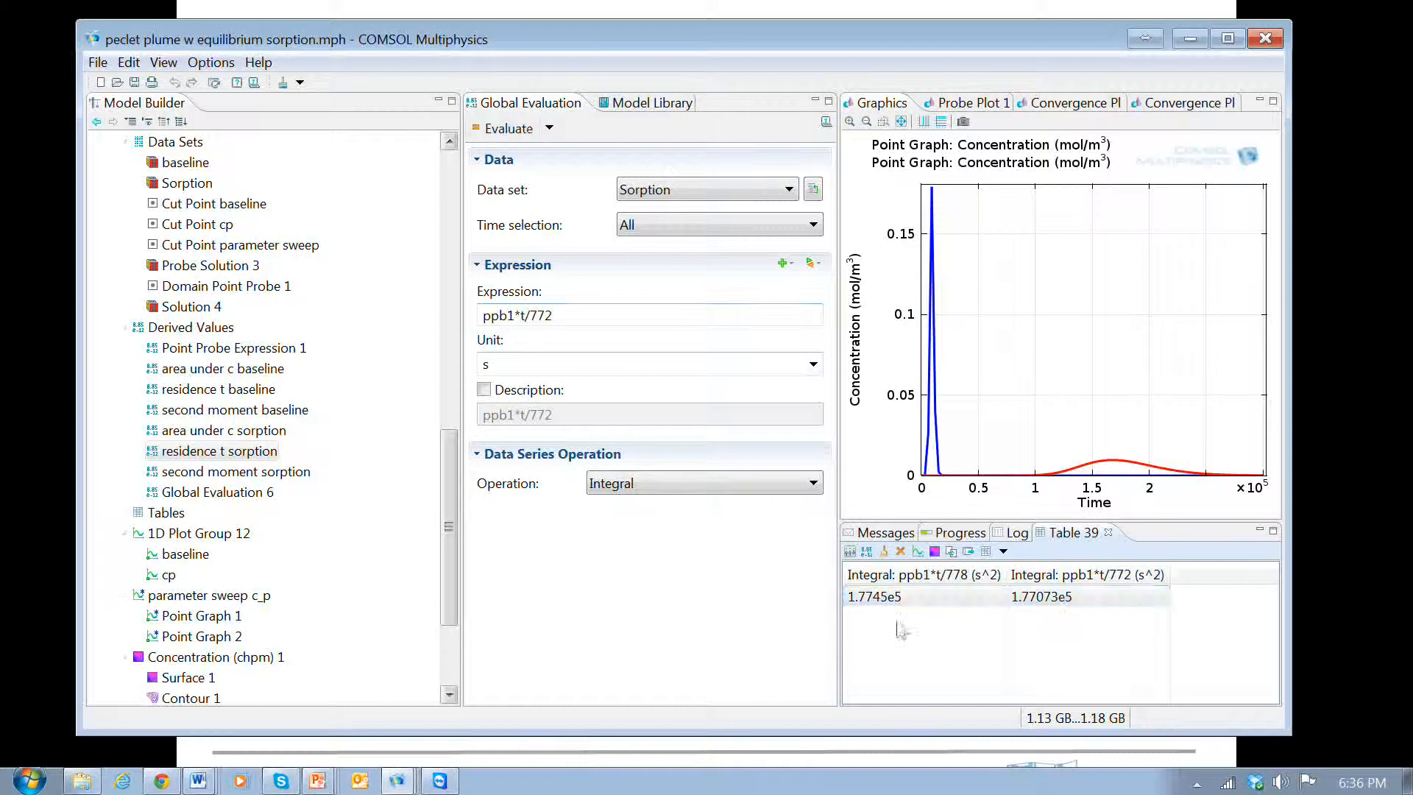
pyautogui.click(869, 624)
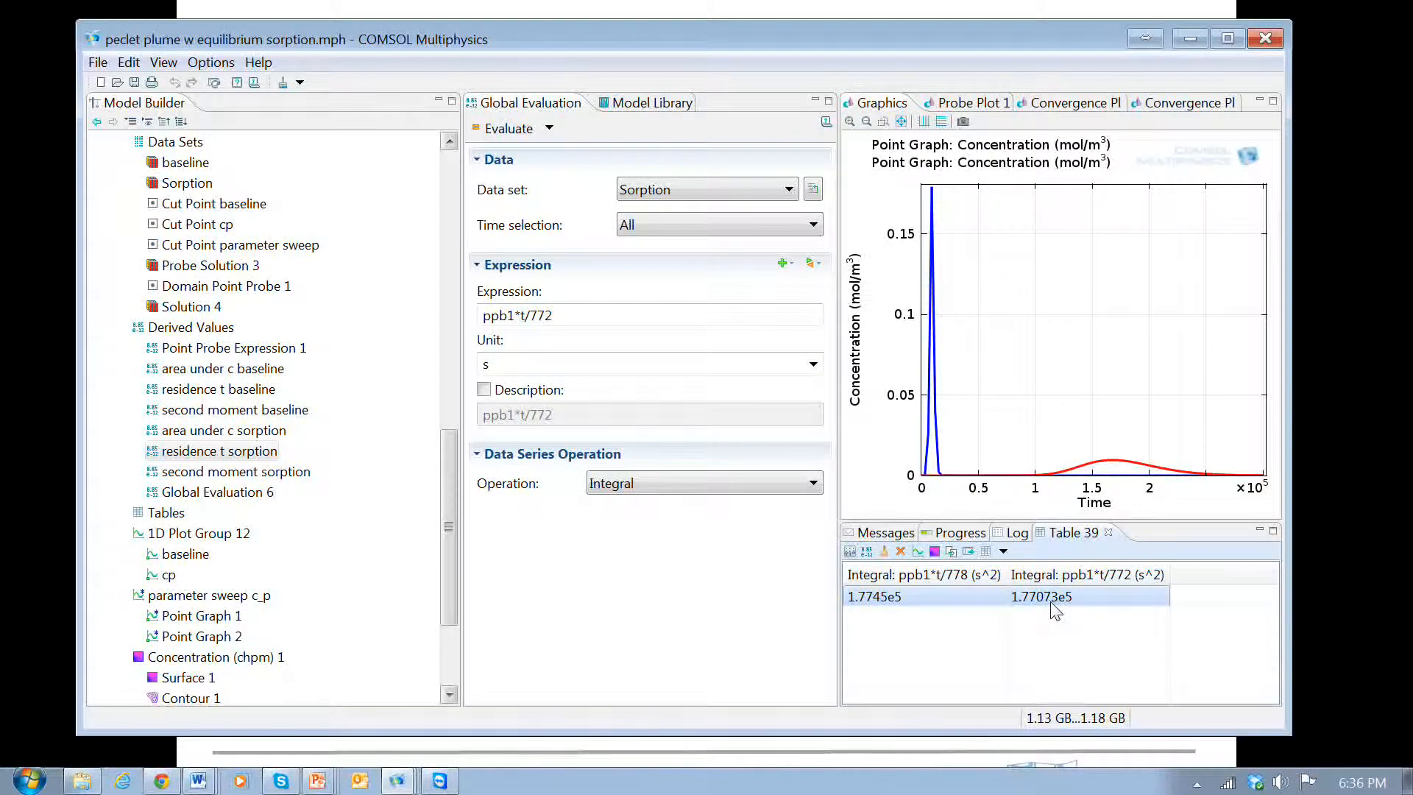
pyautogui.click(900, 550)
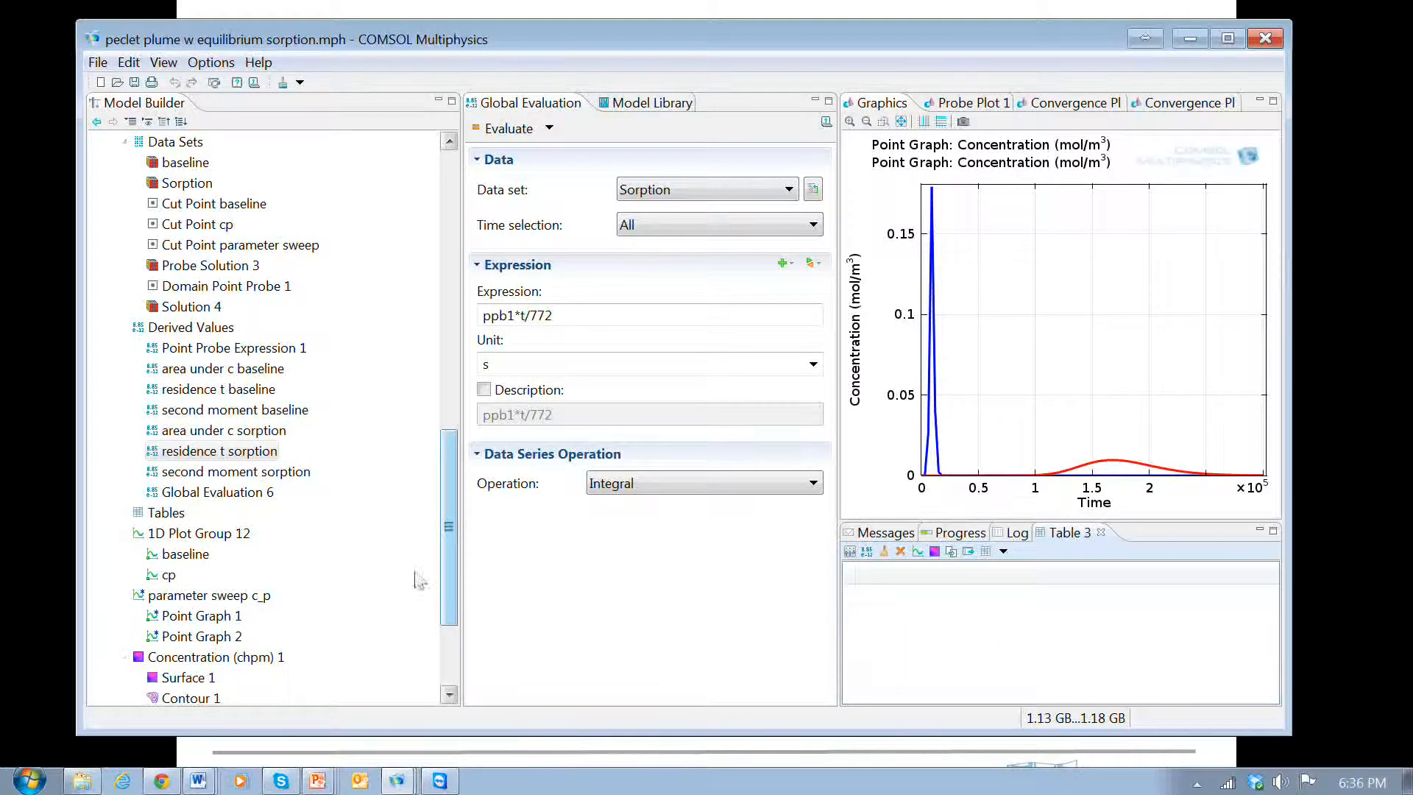
pyautogui.click(508, 128)
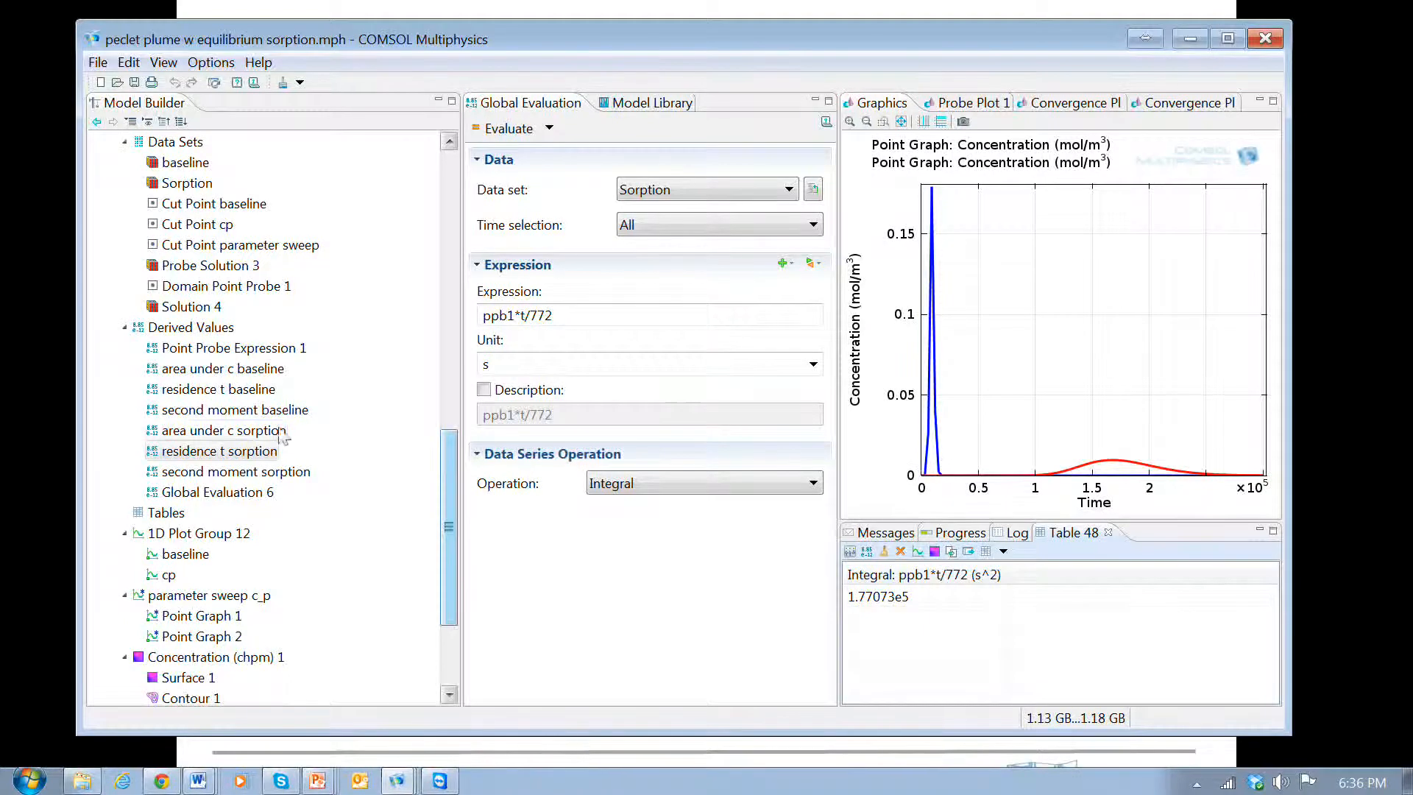
# - Evaluate the integral of (t-8809)^2*(ppb1/750) in second moment baseline and delete its results table
pyautogui.click(236, 409)
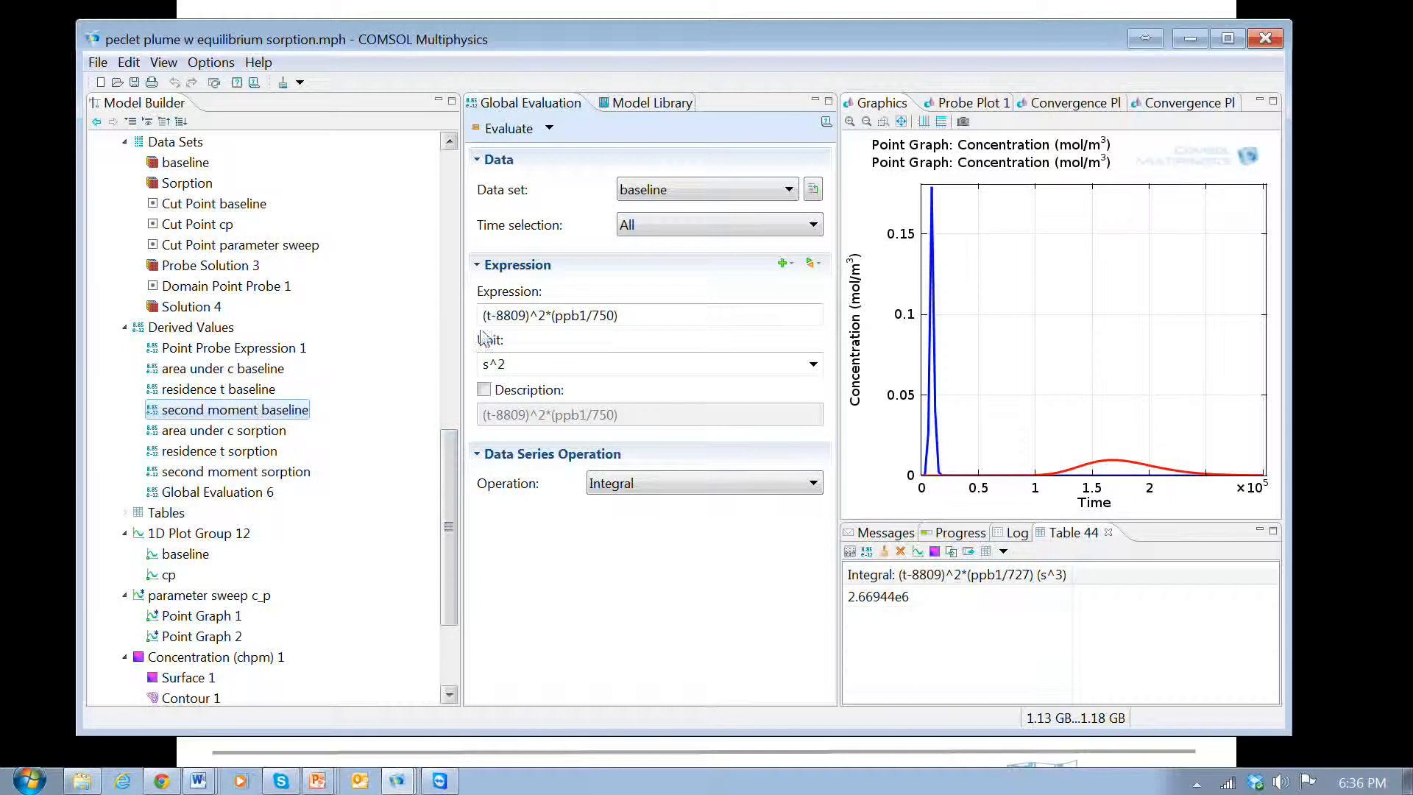
pyautogui.moveTo(528, 316); pyautogui.dragTo(499, 317)
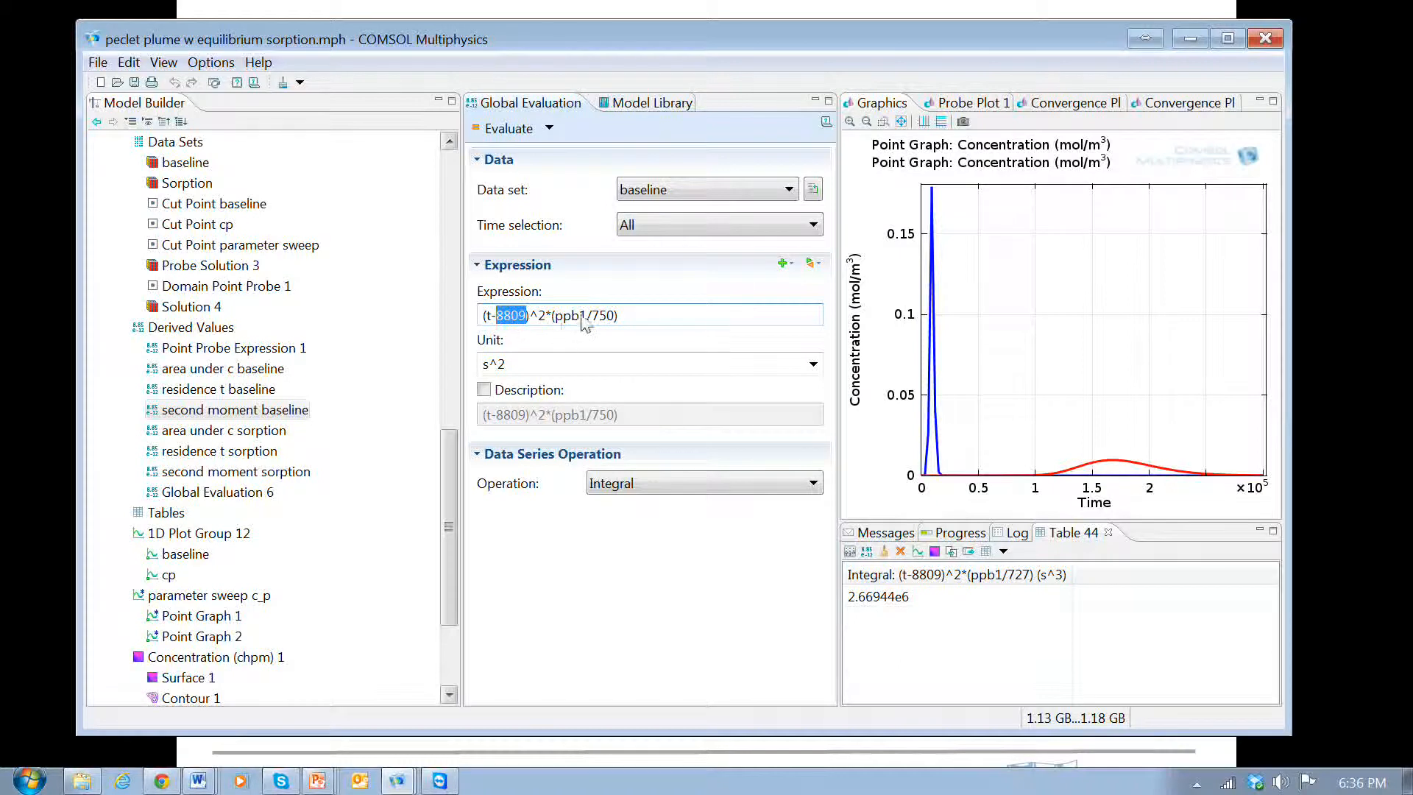
pyautogui.moveTo(585, 322)
pyautogui.mouseDown()
pyautogui.moveTo(556, 324)
pyautogui.moveTo(591, 324)
pyautogui.mouseUp()
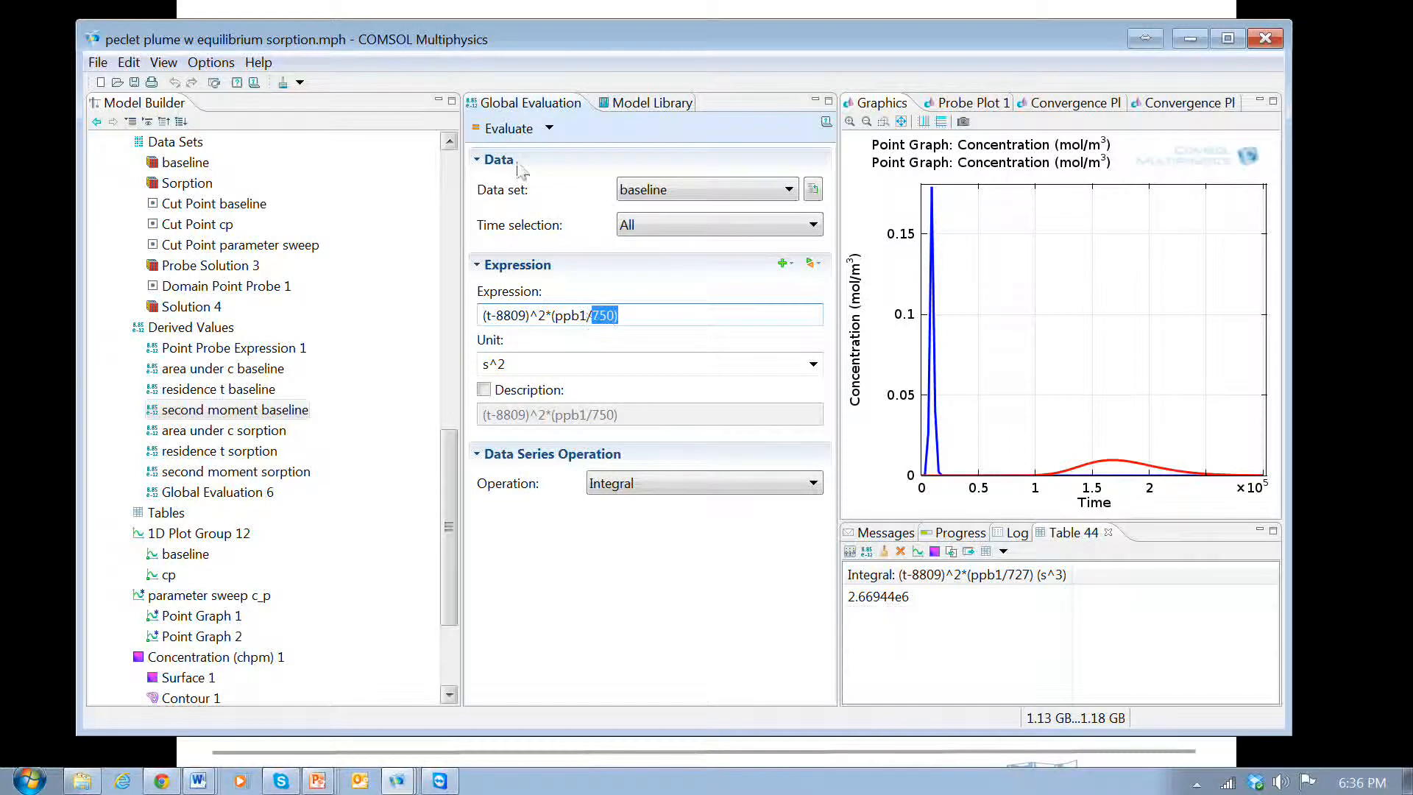
pyautogui.click(512, 131)
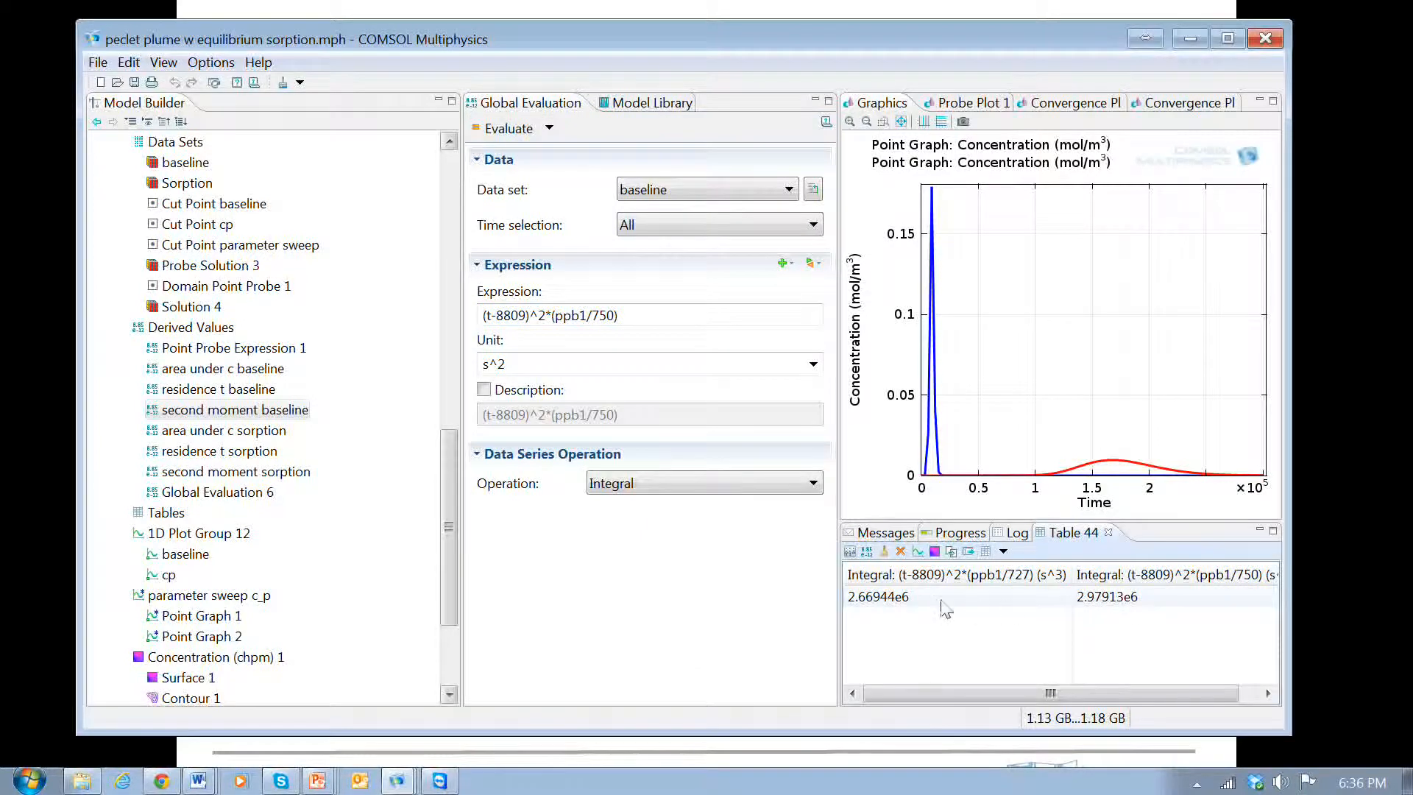
pyautogui.click(901, 552)
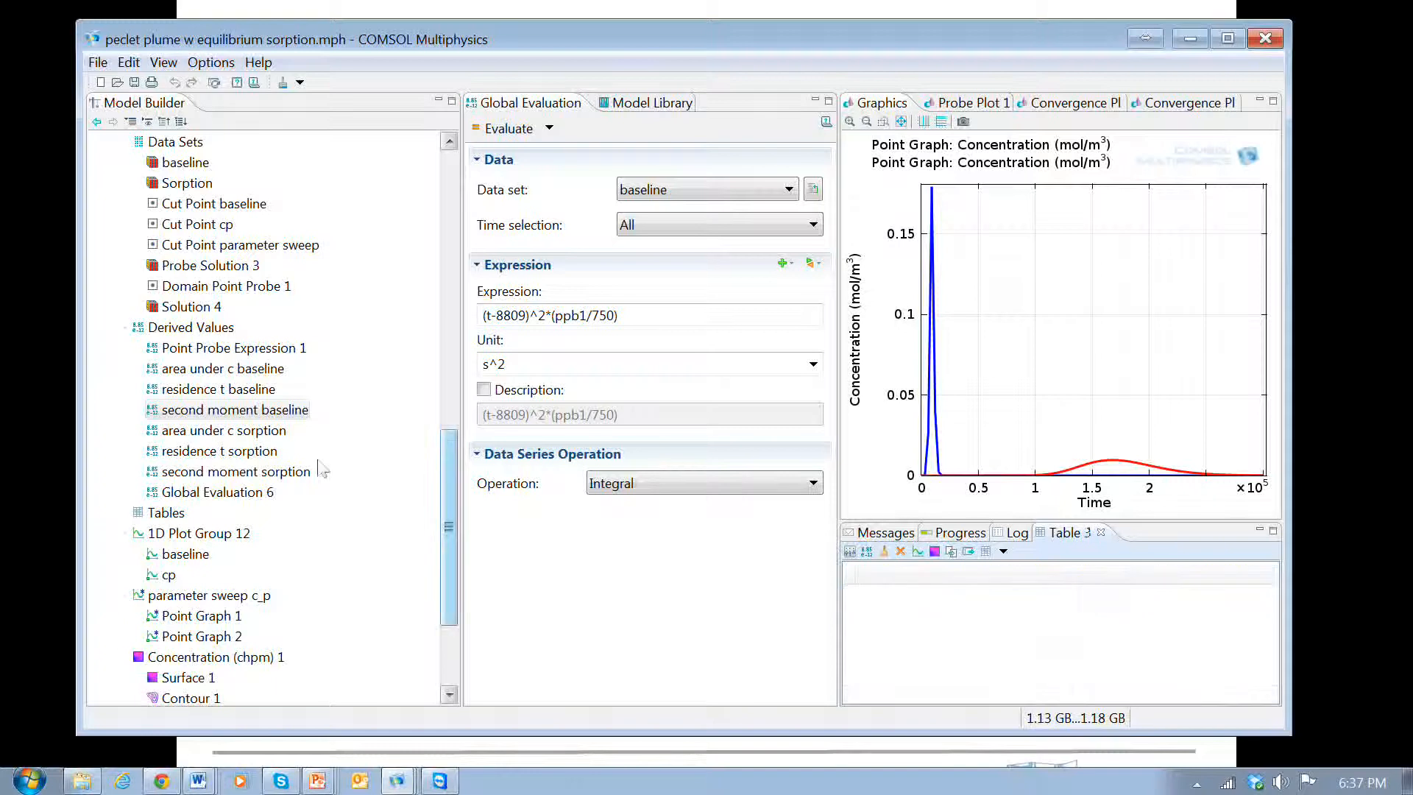
# - Evaluate the integral of (t-1.78E5)^2*(ppb1/772) in the second moment sorption derived value
pyautogui.click(202, 472)
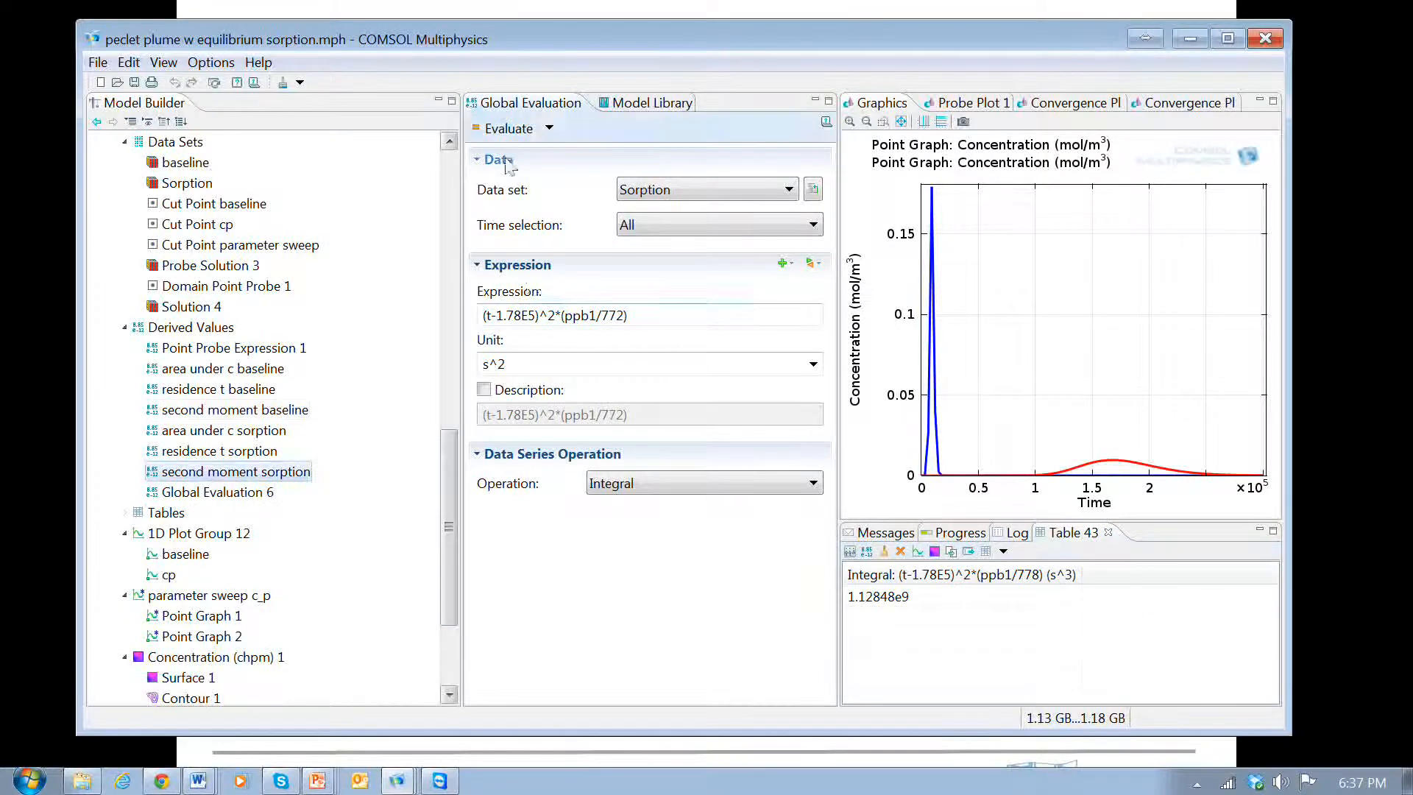
pyautogui.click(508, 128)
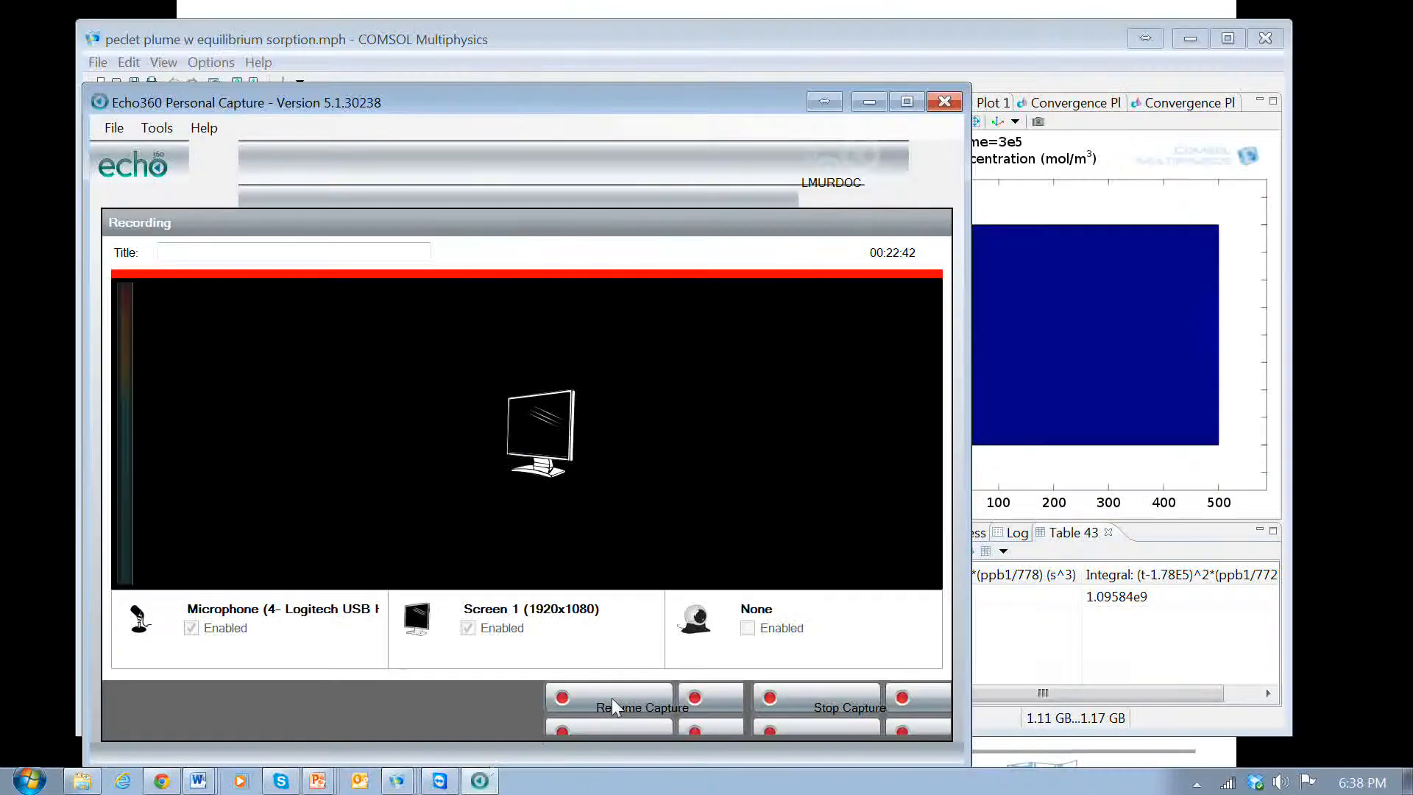
pyautogui.click(612, 698)
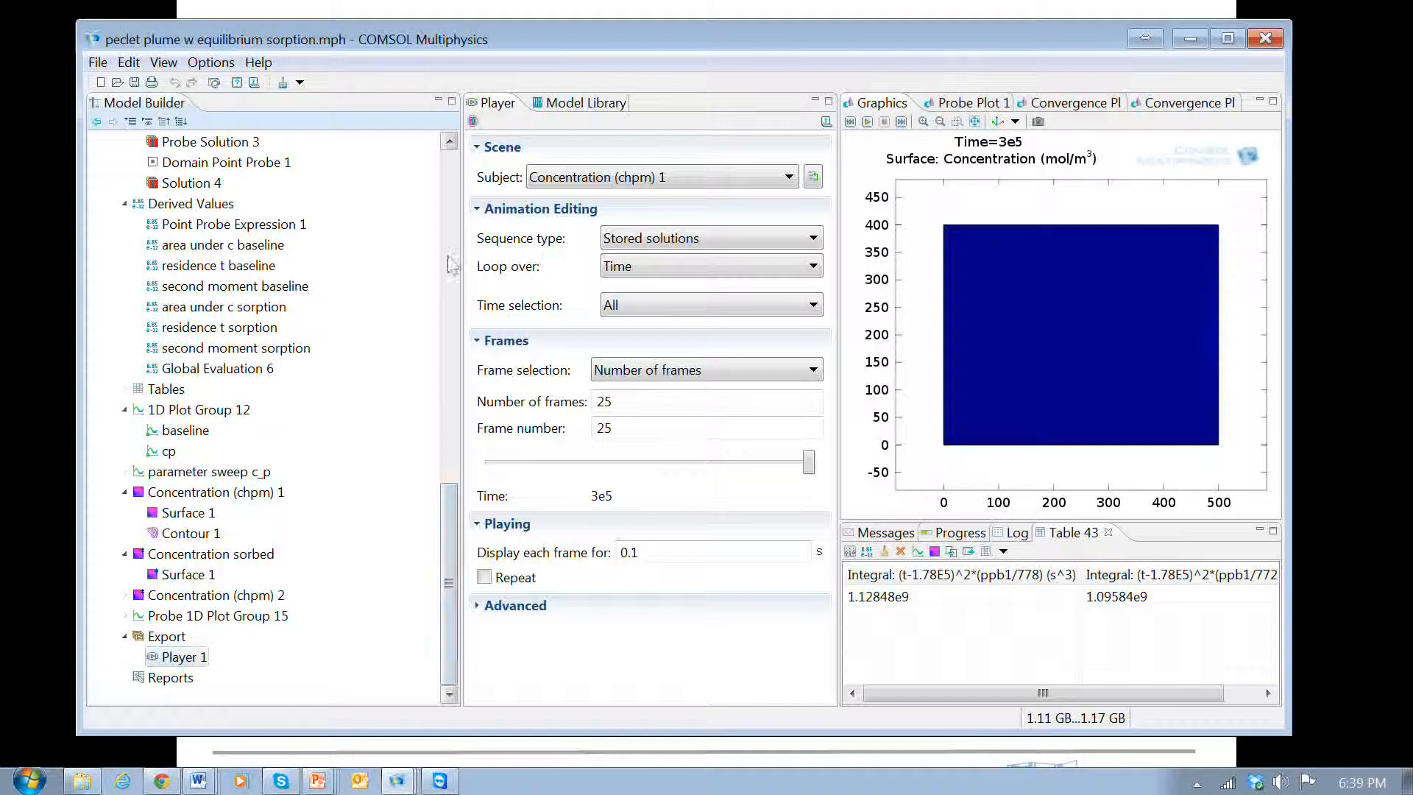
# - Examine the plume in the Player 1 animation at frames 2, 6 and 8
pyautogui.moveTo(808, 462); pyautogui.dragTo(505, 471)
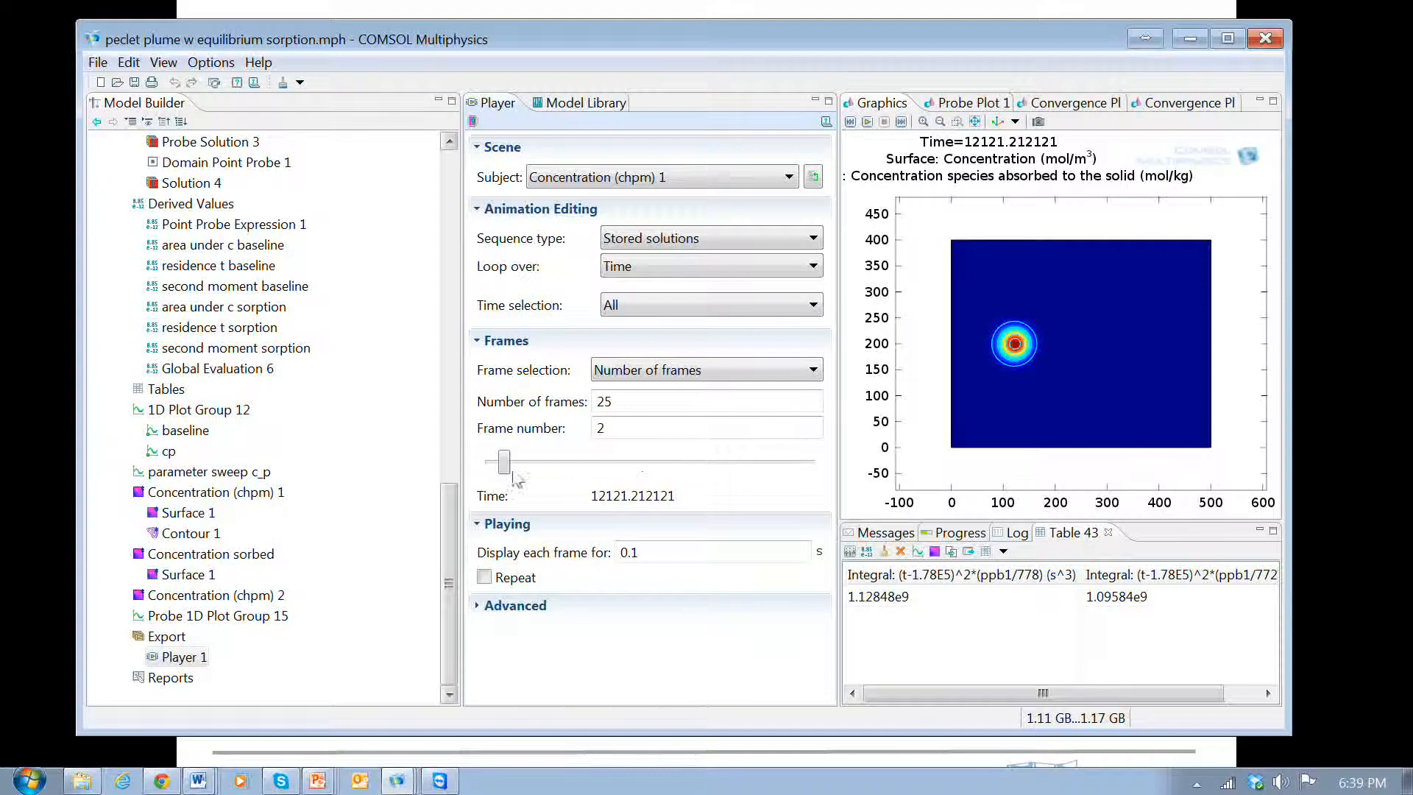
pyautogui.moveTo(505, 467); pyautogui.dragTo(553, 478)
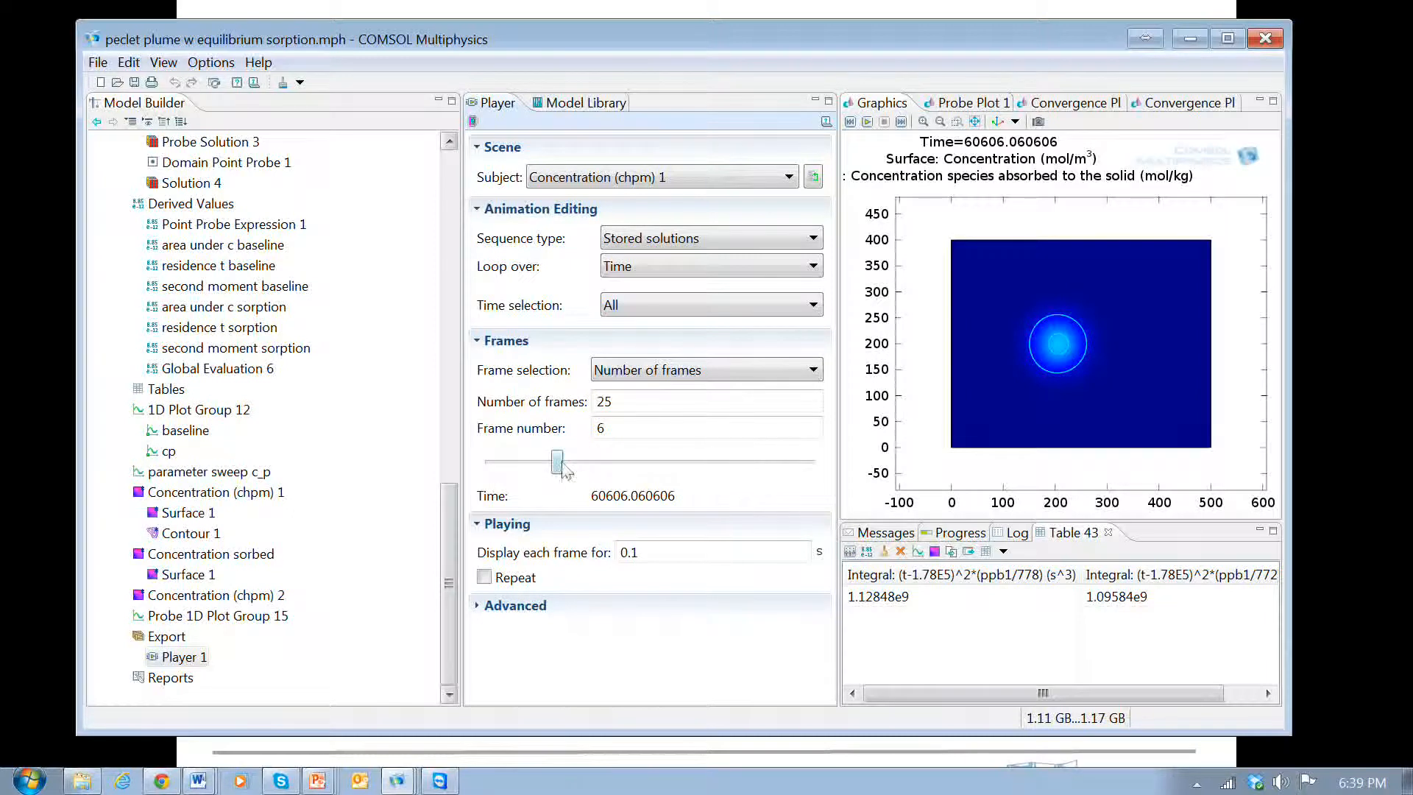
pyautogui.moveTo(562, 462); pyautogui.dragTo(583, 462)
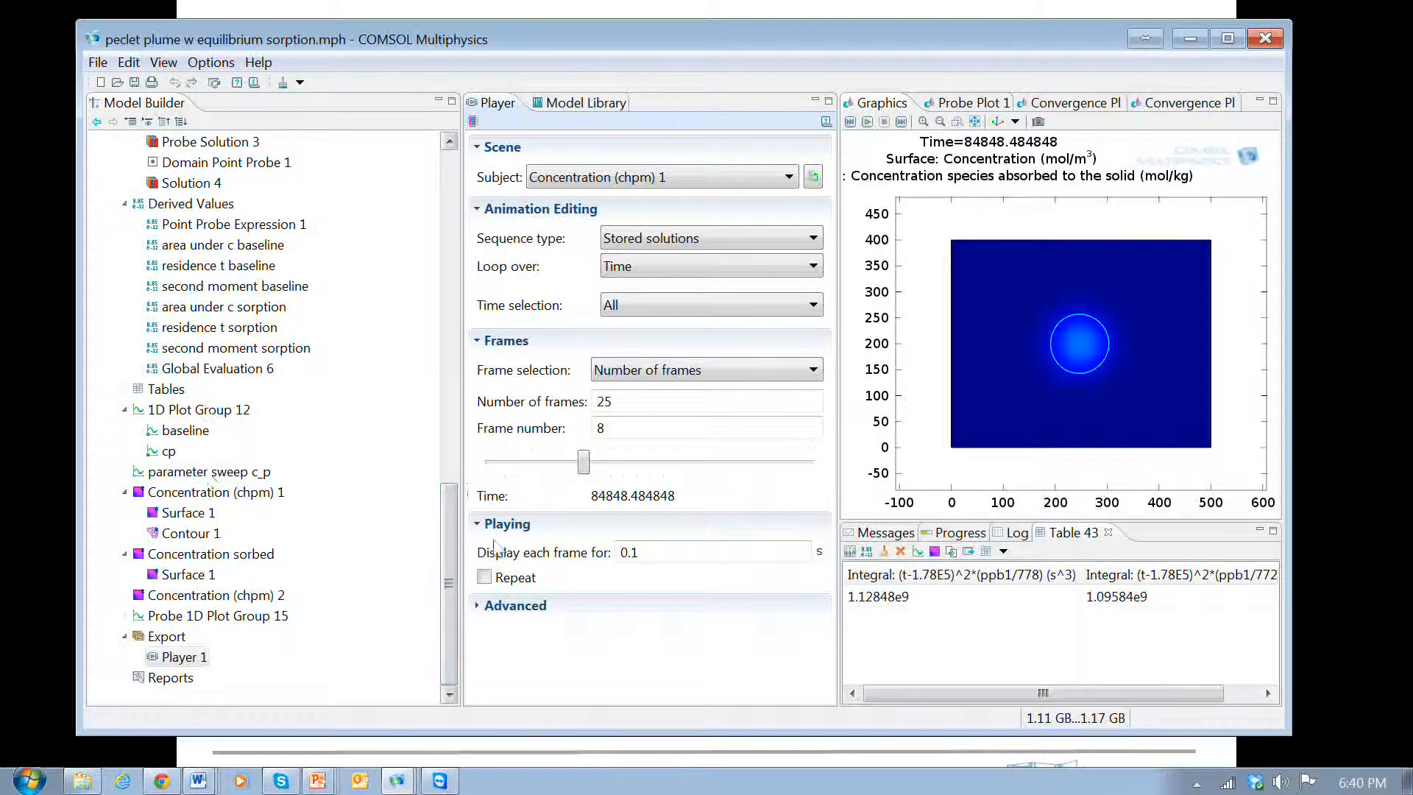
# - Inspect the Parametric Sweep settings for c_p in the parameter sweep c_p study
pyautogui.moveTo(451, 582); pyautogui.dragTo(451, 409)
pyautogui.doubleClick(171, 330)
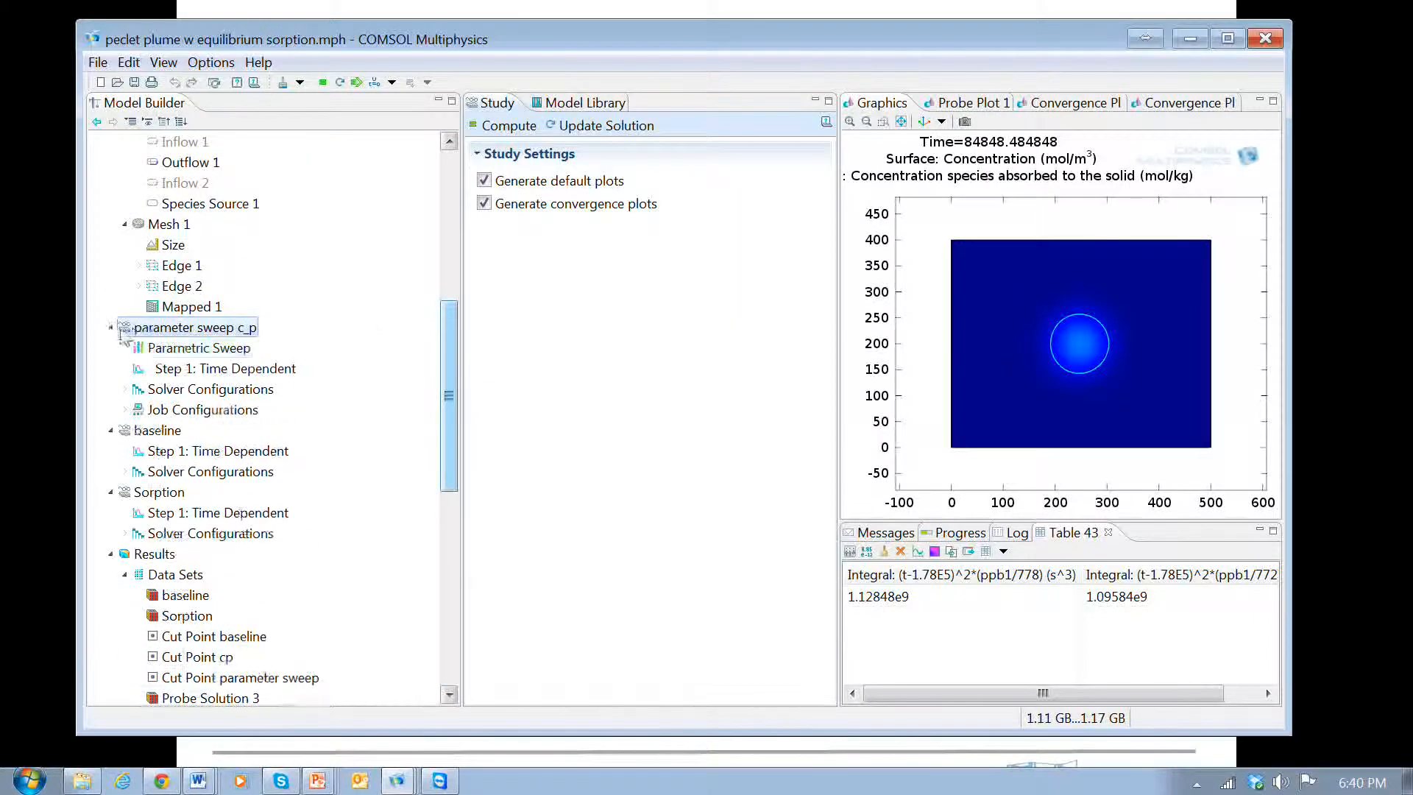
pyautogui.click(197, 352)
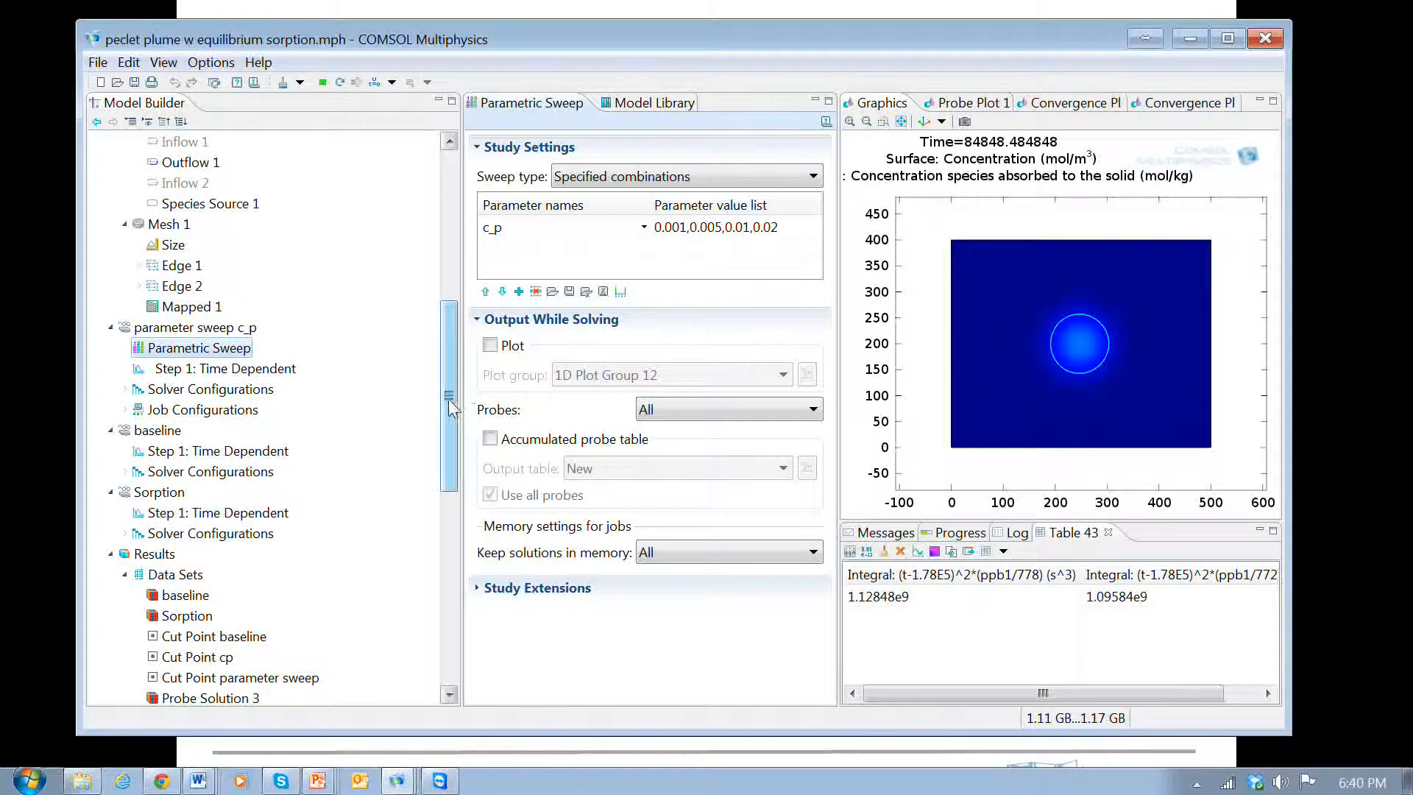
# - Display and expand the parameter sweep c_p plot group to compare concentration curves for the swept values and the baseline
pyautogui.moveTo(450, 403); pyautogui.dragTo(455, 598)
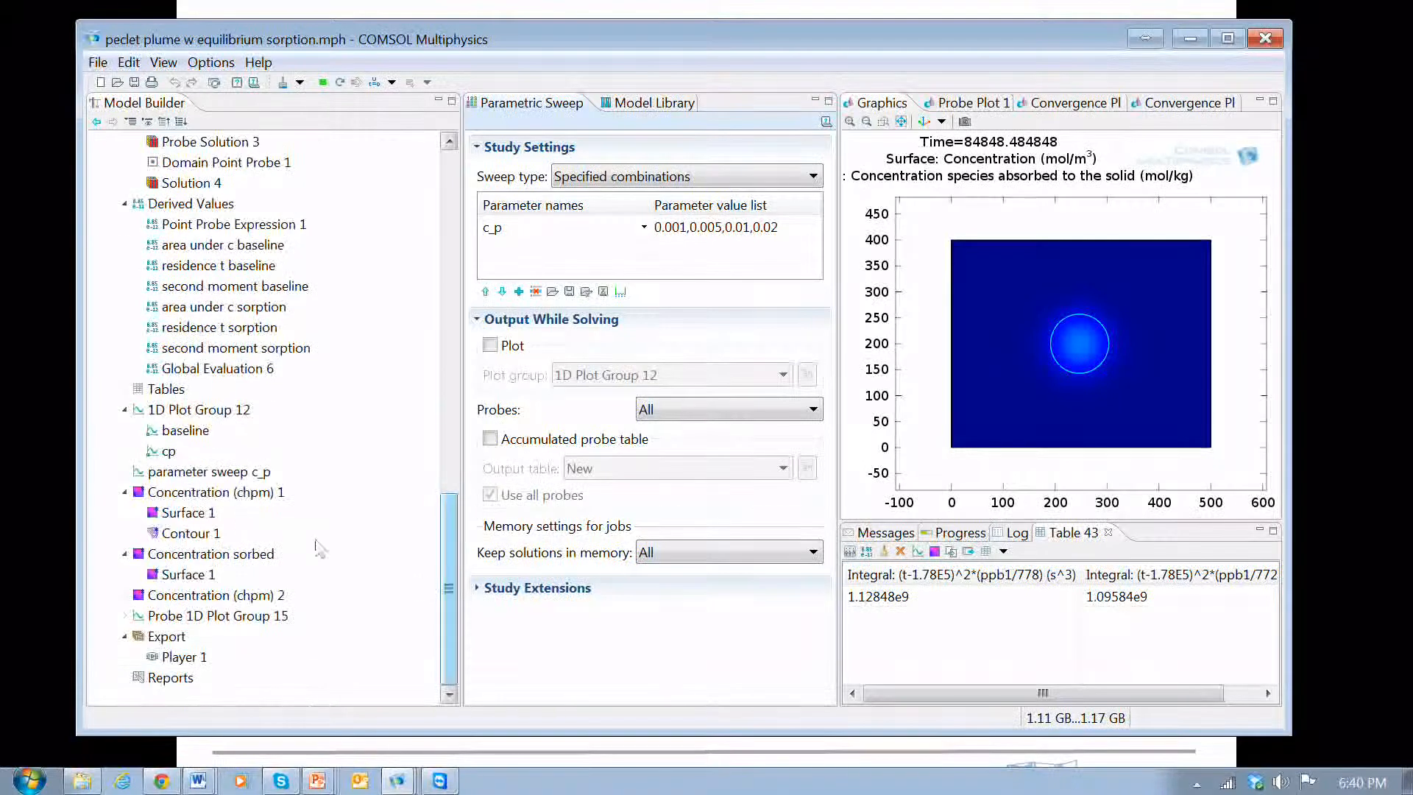
pyautogui.click(204, 474)
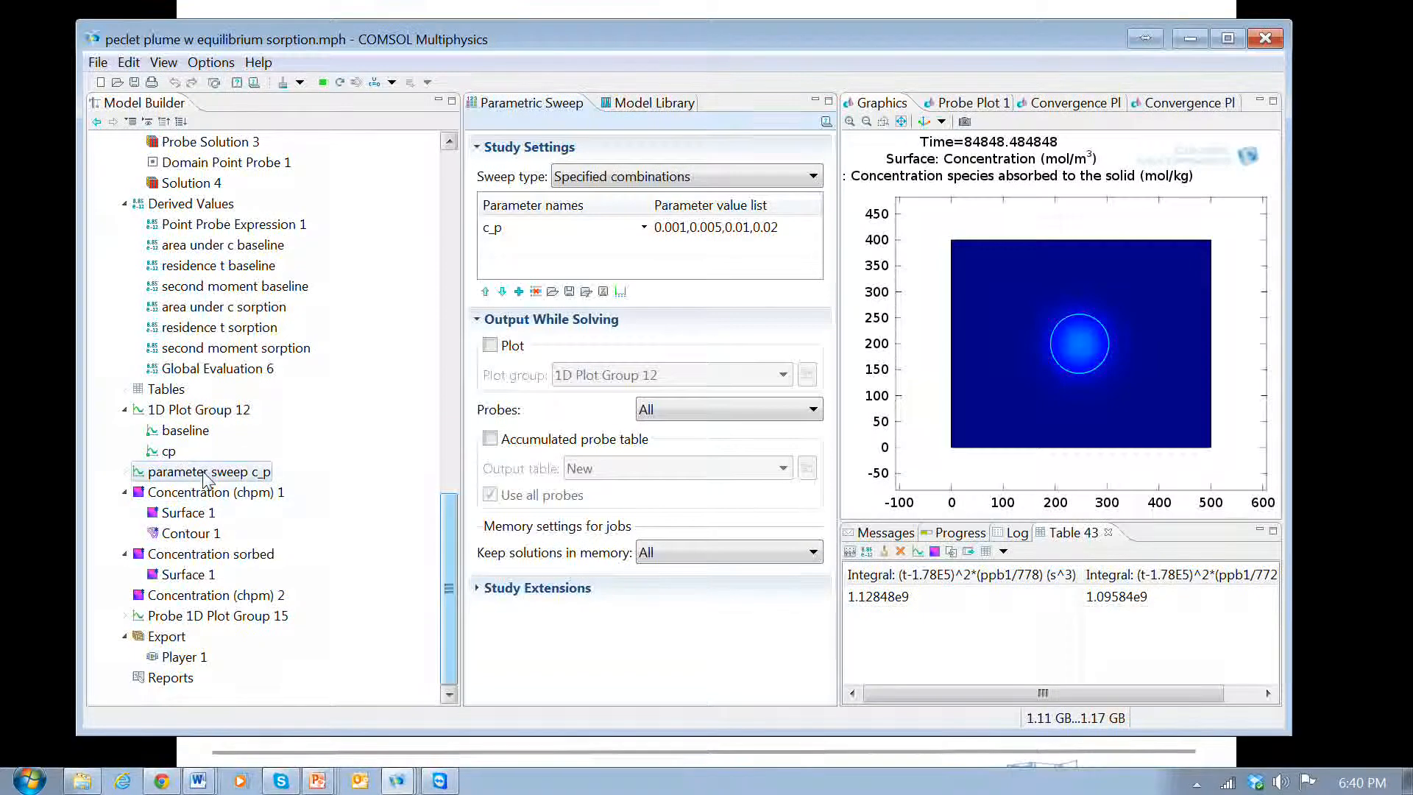
pyautogui.doubleClick(204, 473)
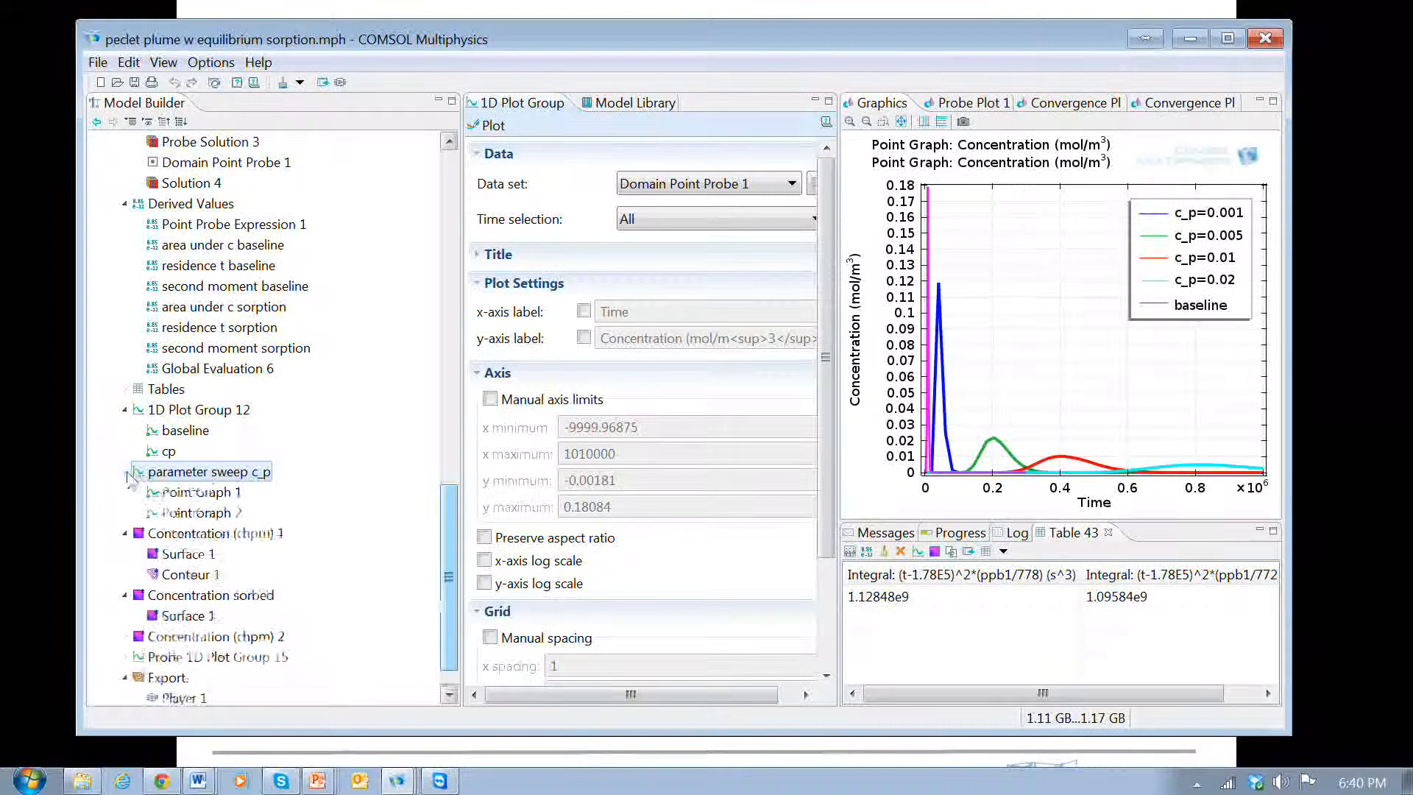
# - Compare the data set and expression settings of Point Graph 1 and Point Graph 2 in the parameter sweep c_p plot
pyautogui.click(201, 493)
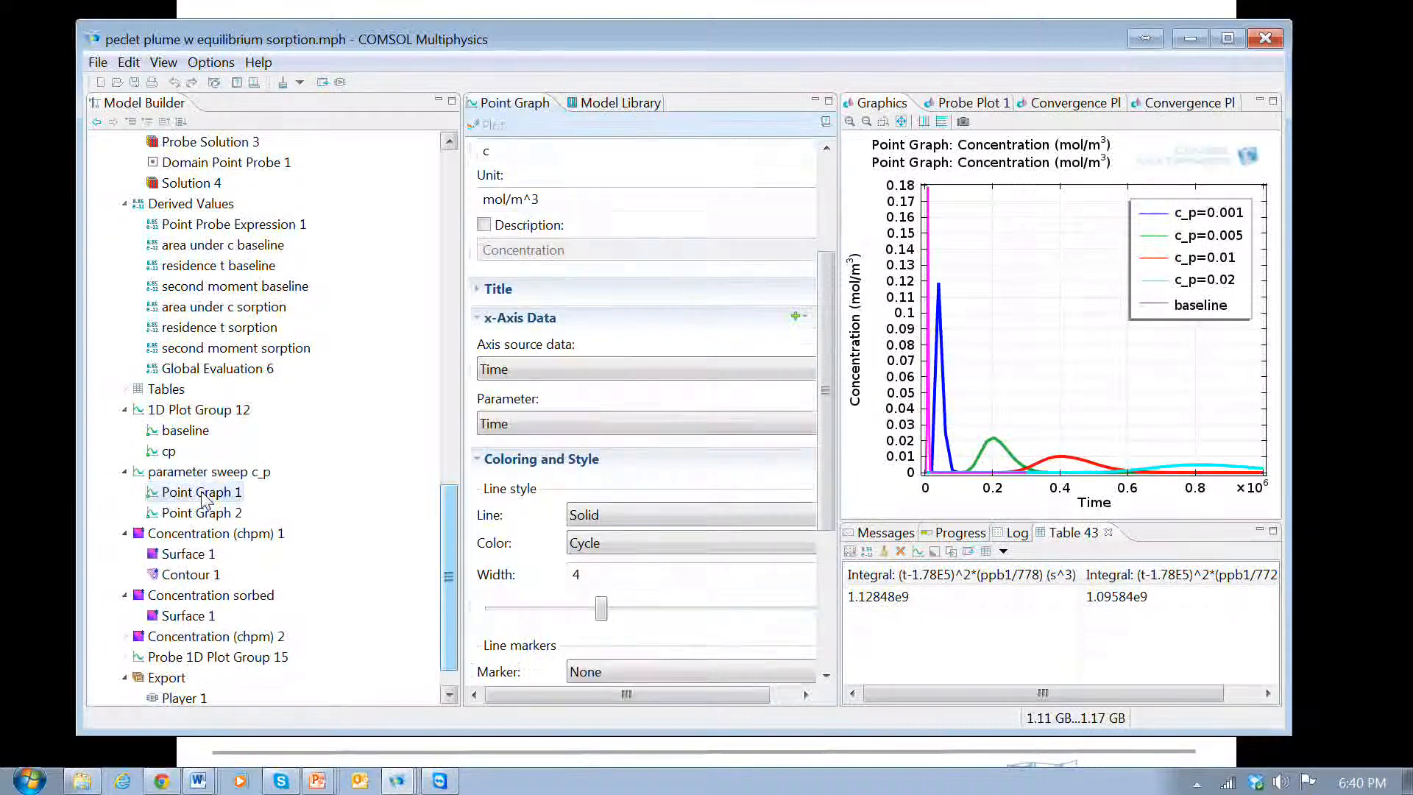
pyautogui.moveTo(826, 486); pyautogui.dragTo(818, 333)
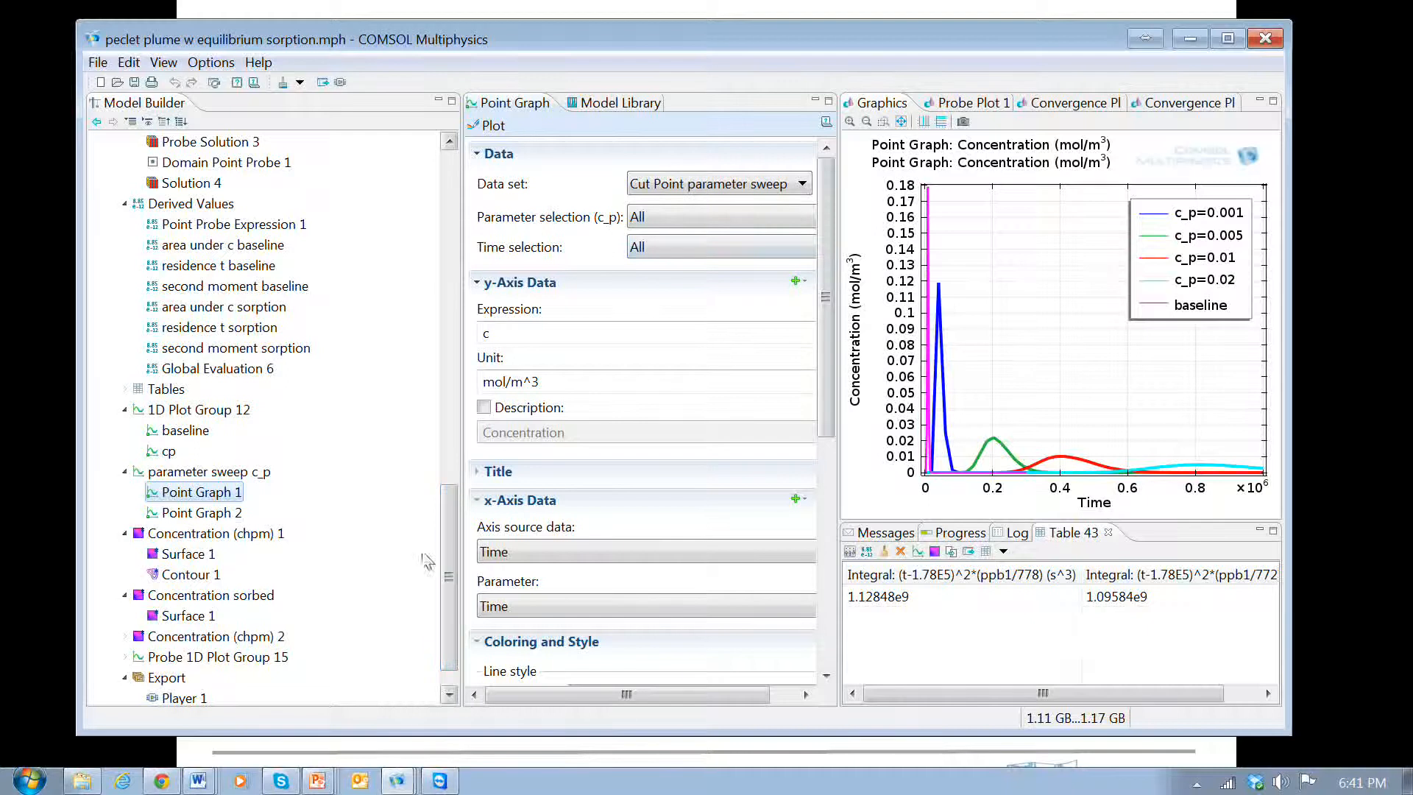
pyautogui.click(201, 514)
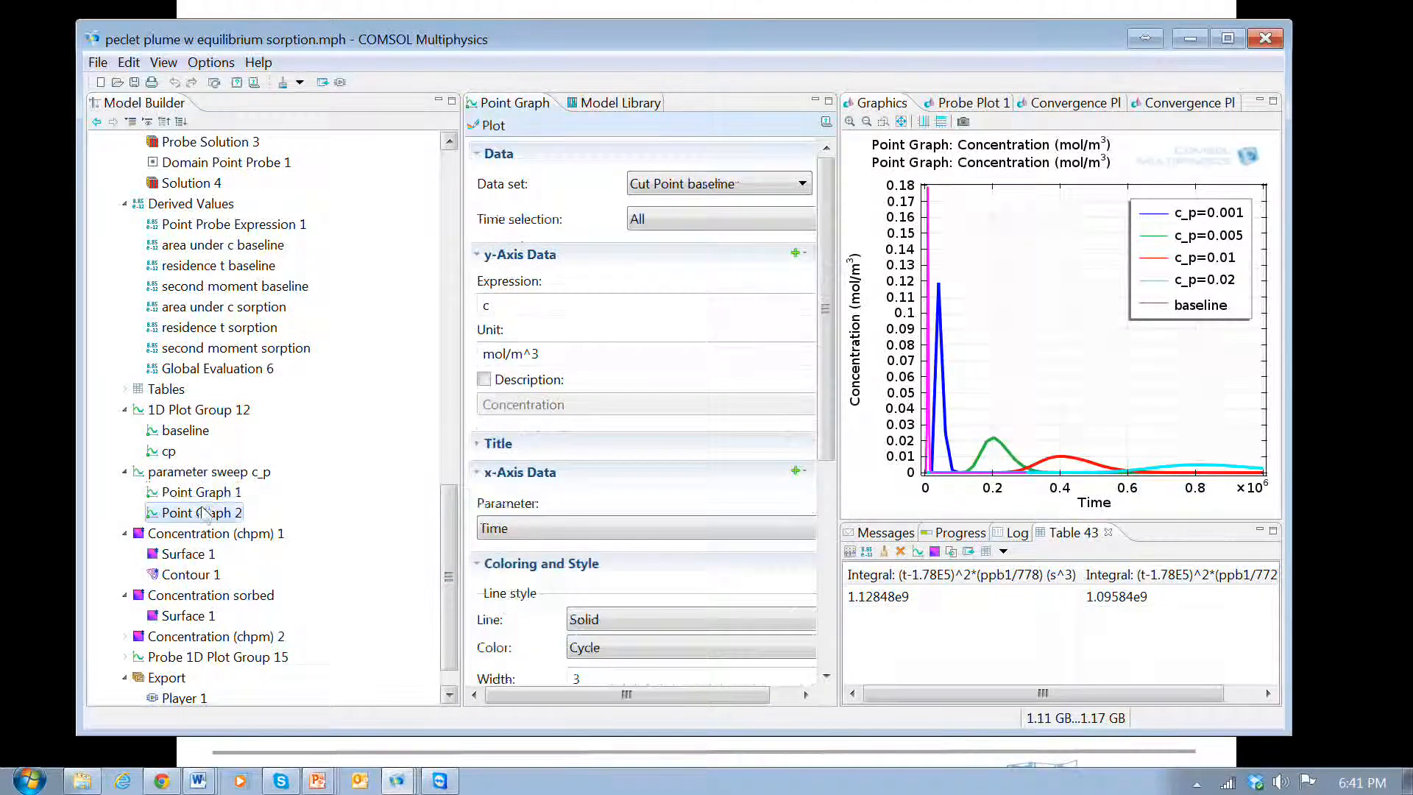
pyautogui.click(200, 493)
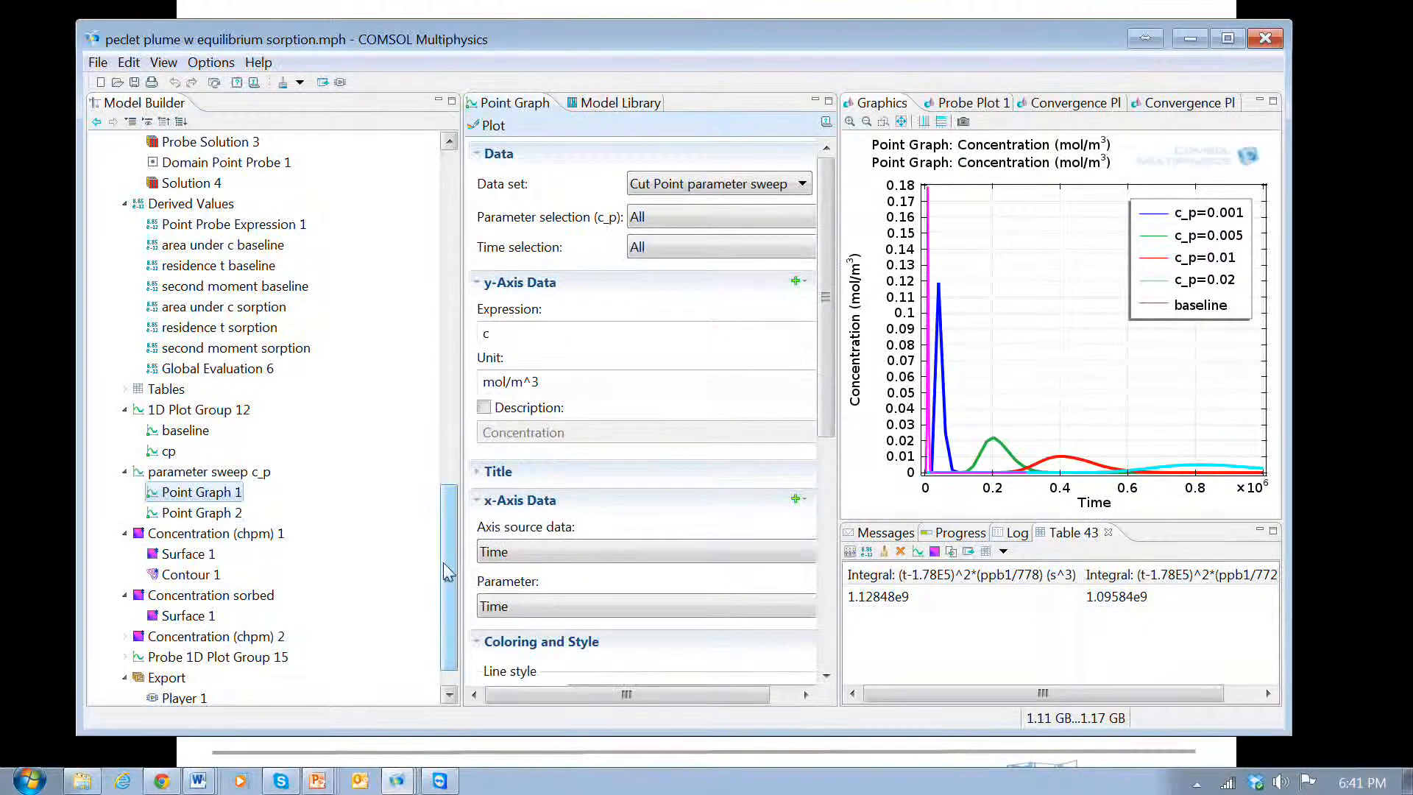
# - Review the study and data set nodes, return to the parameter sweep c_p plot group, and widen the graphics area
pyautogui.scroll(7, 445, 572)
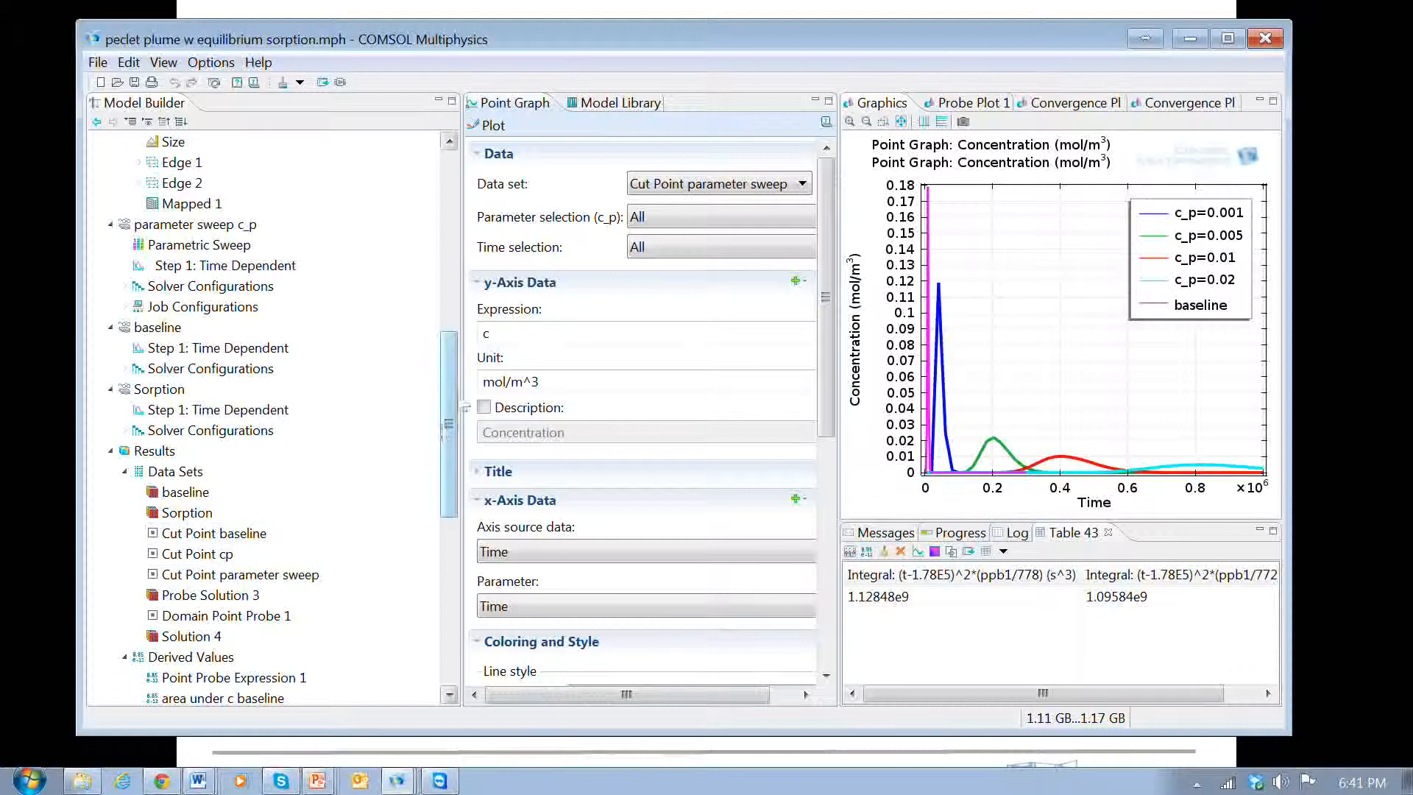
pyautogui.moveTo(454, 399); pyautogui.dragTo(454, 569)
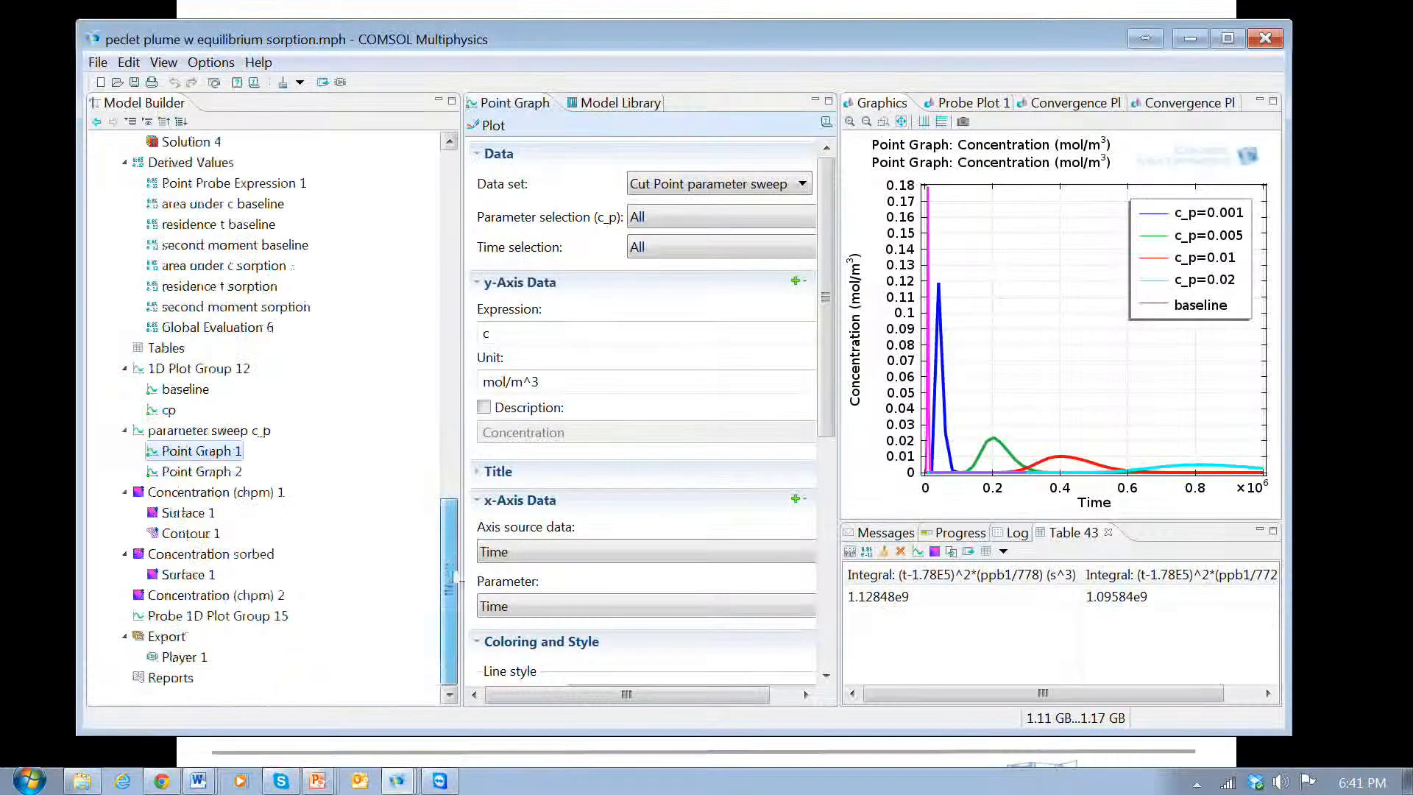
pyautogui.click(210, 430)
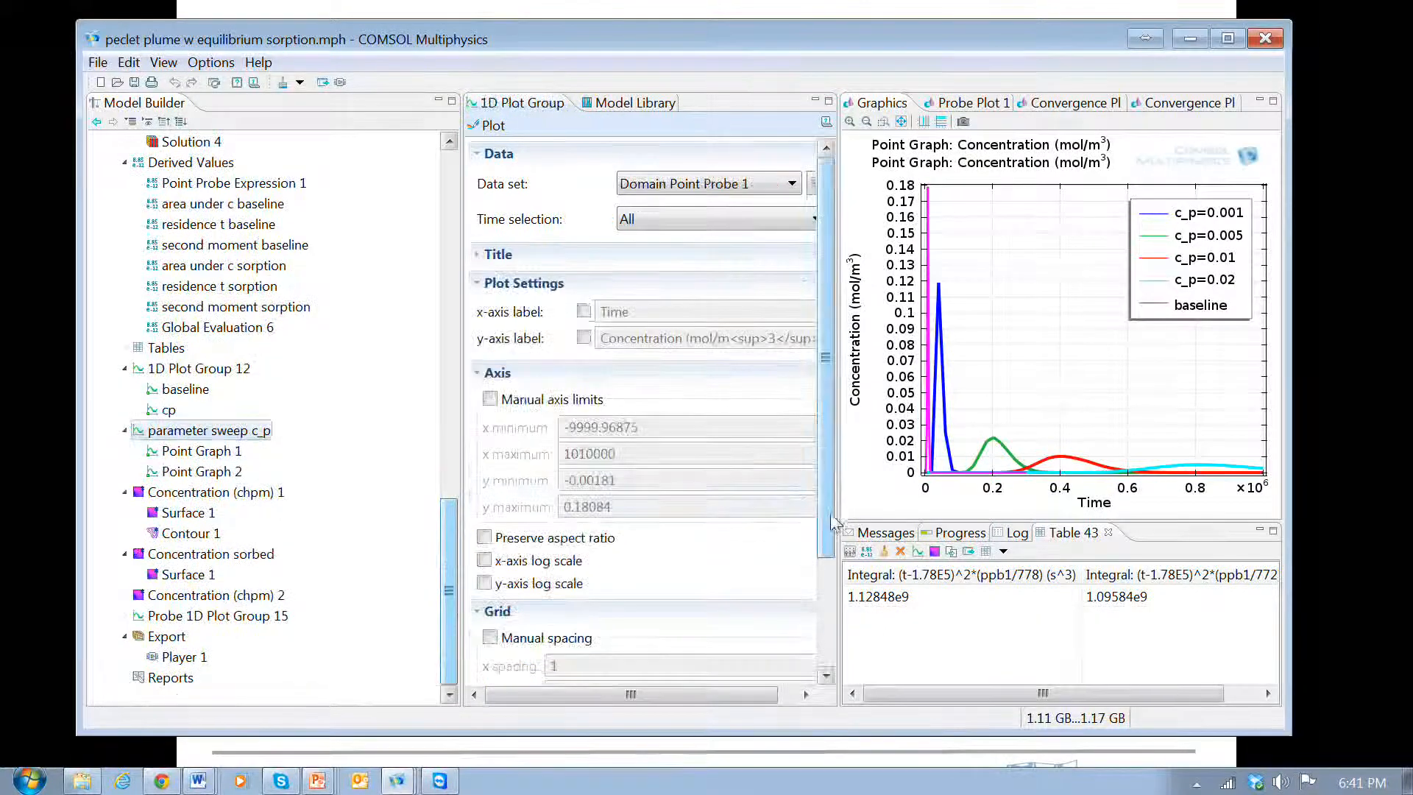
pyautogui.moveTo(842, 521); pyautogui.dragTo(716, 543)
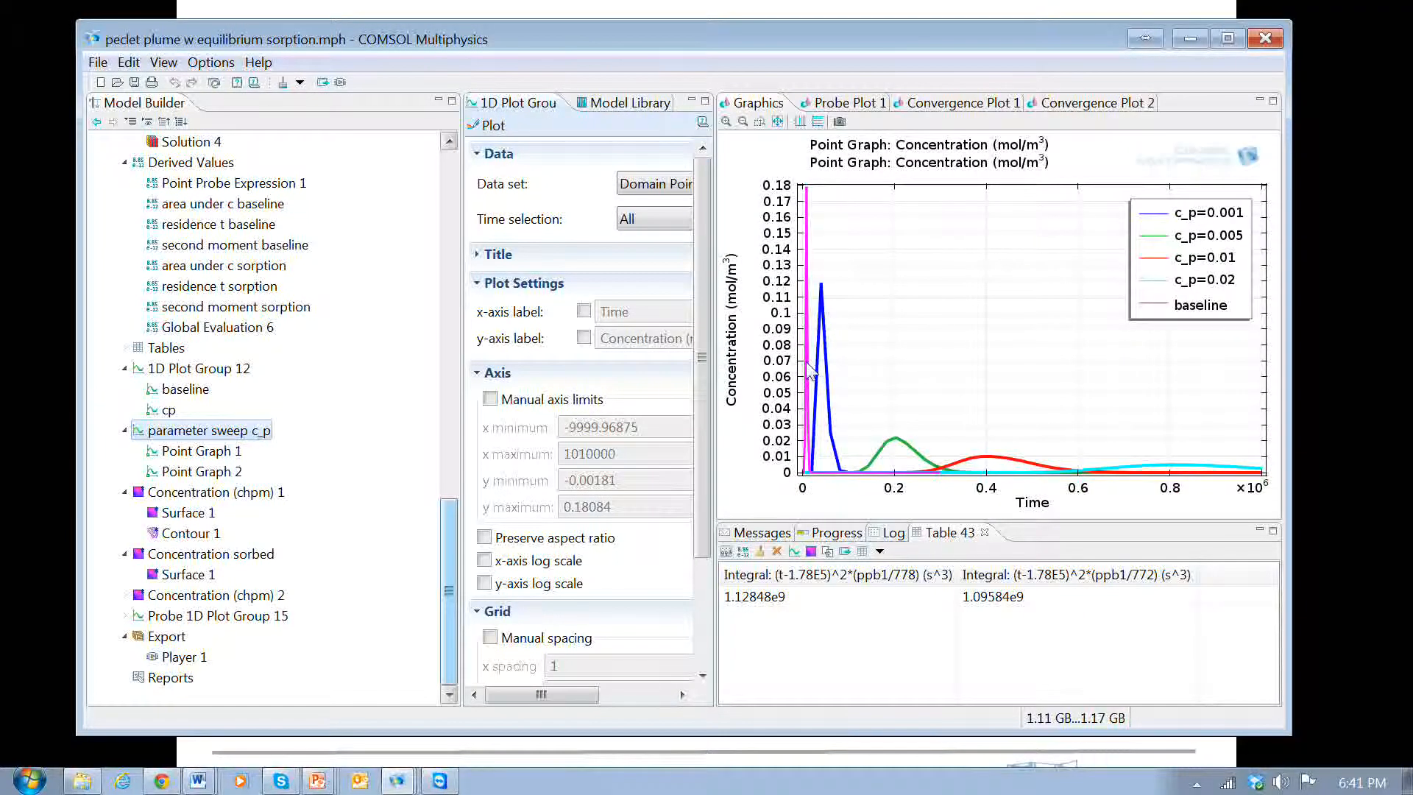